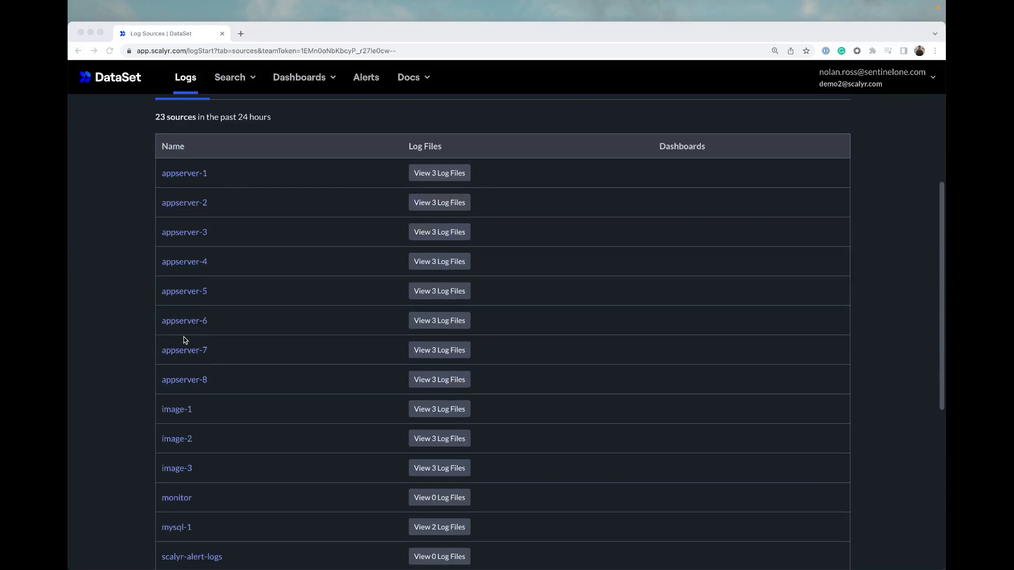
Browse the list of log sources, view the appserver-6 events, and return to the sources list.
{"action": "scroll", "coordinate": [186, 343], "scroll_direction": "down", "scroll_amount": 5}
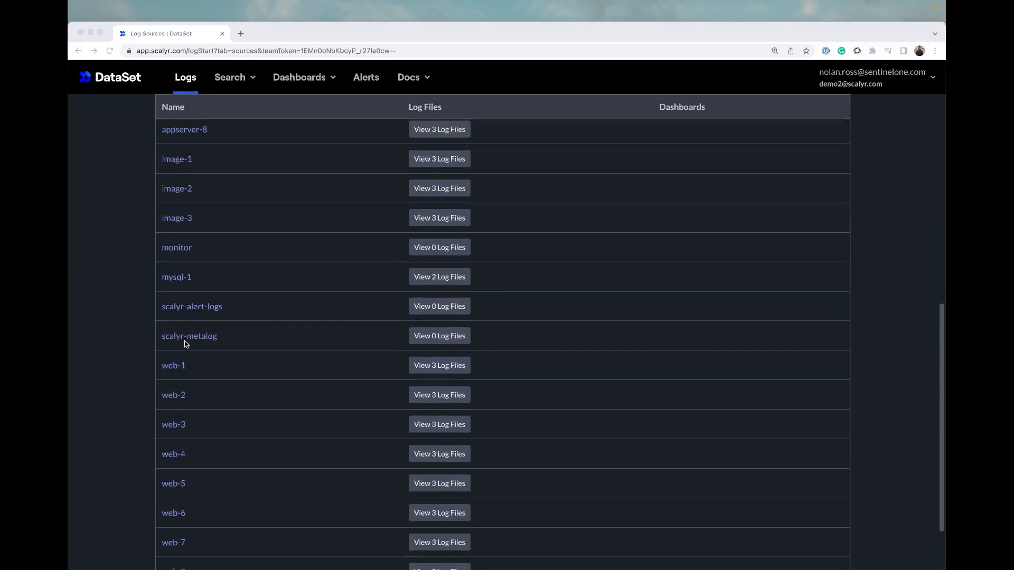
{"action": "scroll", "coordinate": [261, 336], "scroll_direction": "up", "scroll_amount": 10}
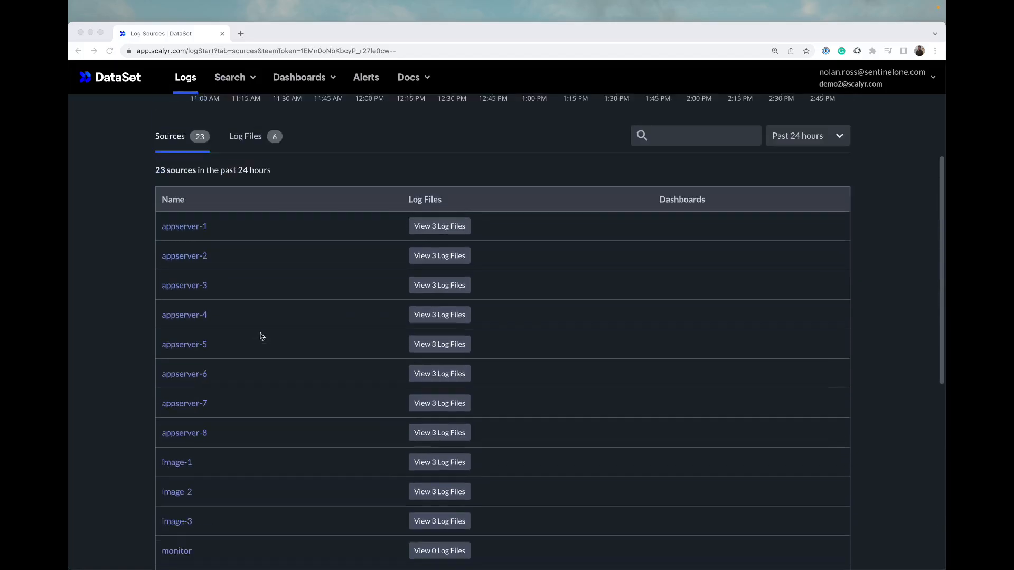
{"action": "left_click", "coordinate": [133, 253]}
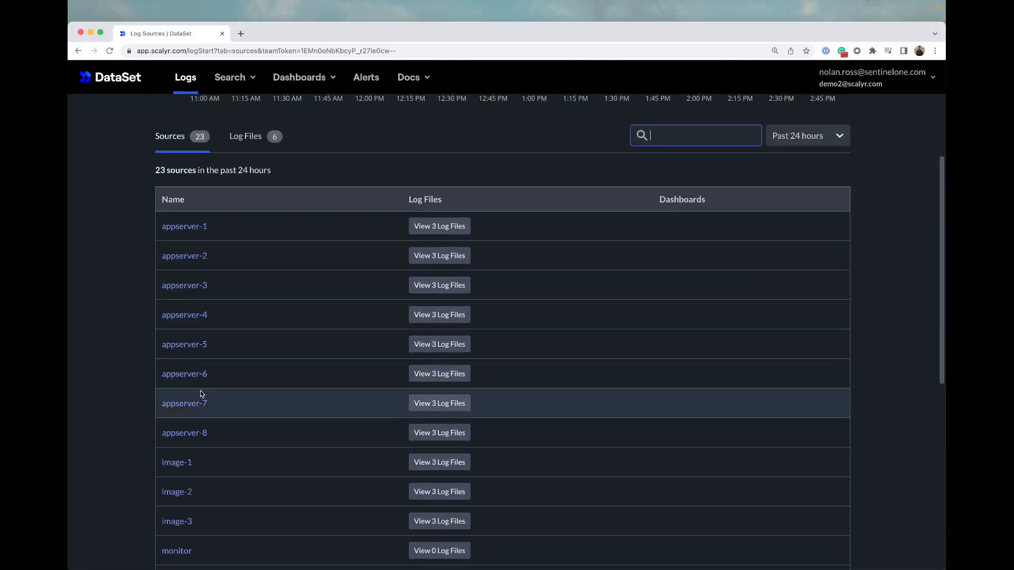
{"action": "left_click", "coordinate": [194, 375]}
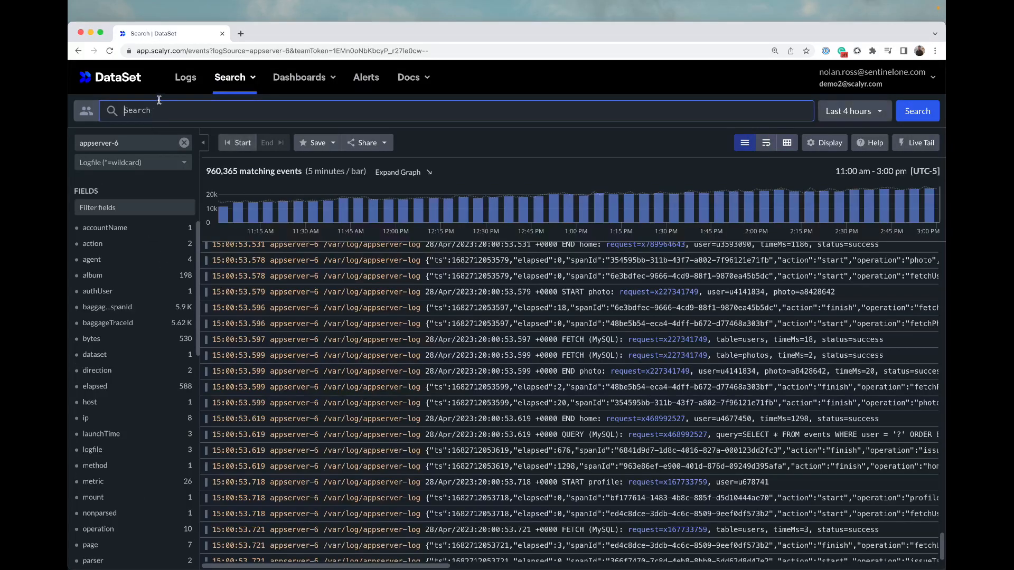
{"action": "left_click", "coordinate": [77, 51]}
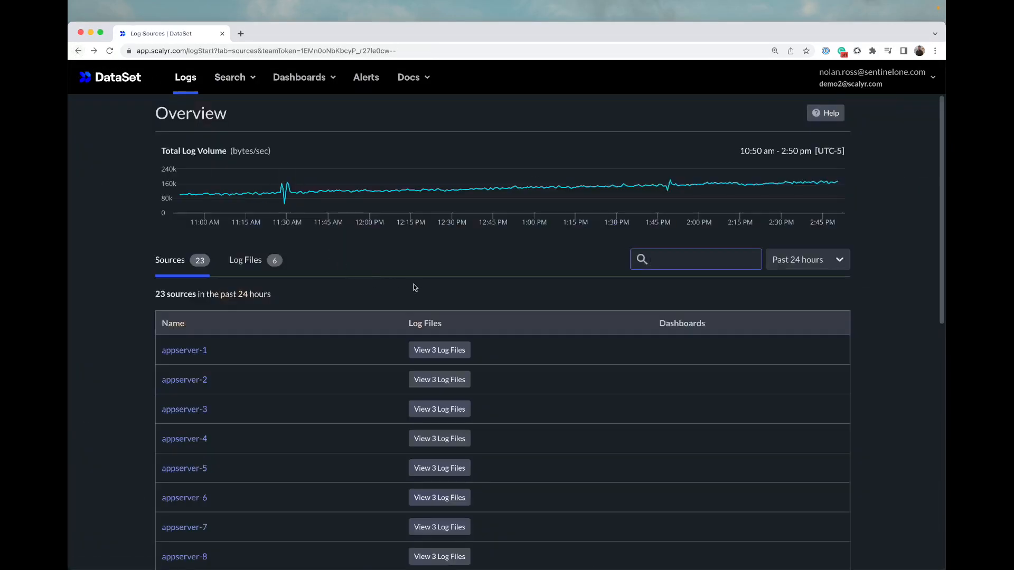
List the log files of source web-3 and open the events of /var/log/nginx/access.log.
{"action": "scroll", "coordinate": [525, 369], "scroll_direction": "down", "scroll_amount": 3}
{"action": "scroll", "coordinate": [476, 372], "scroll_direction": "down", "scroll_amount": 5}
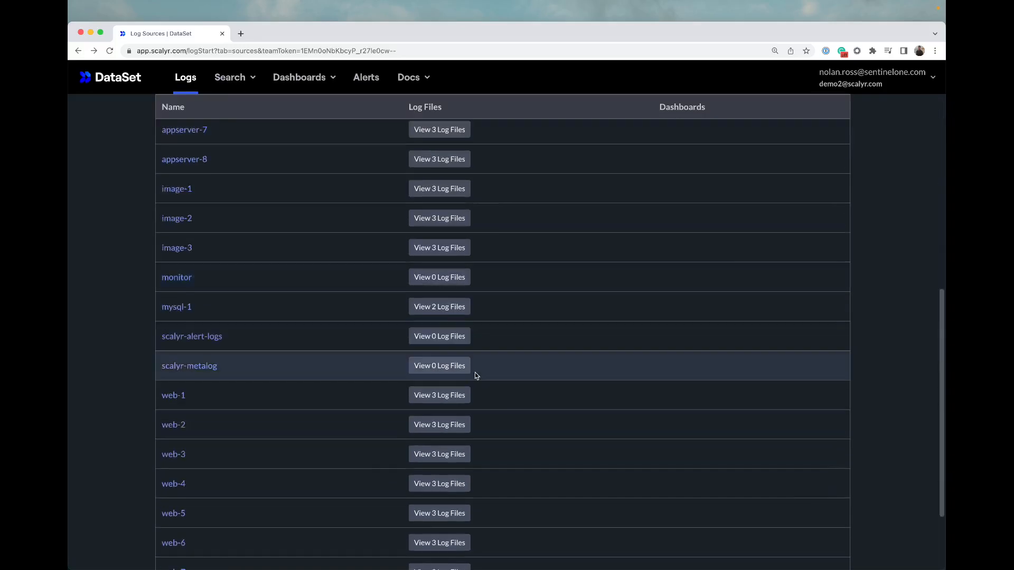
{"action": "left_click", "coordinate": [427, 453]}
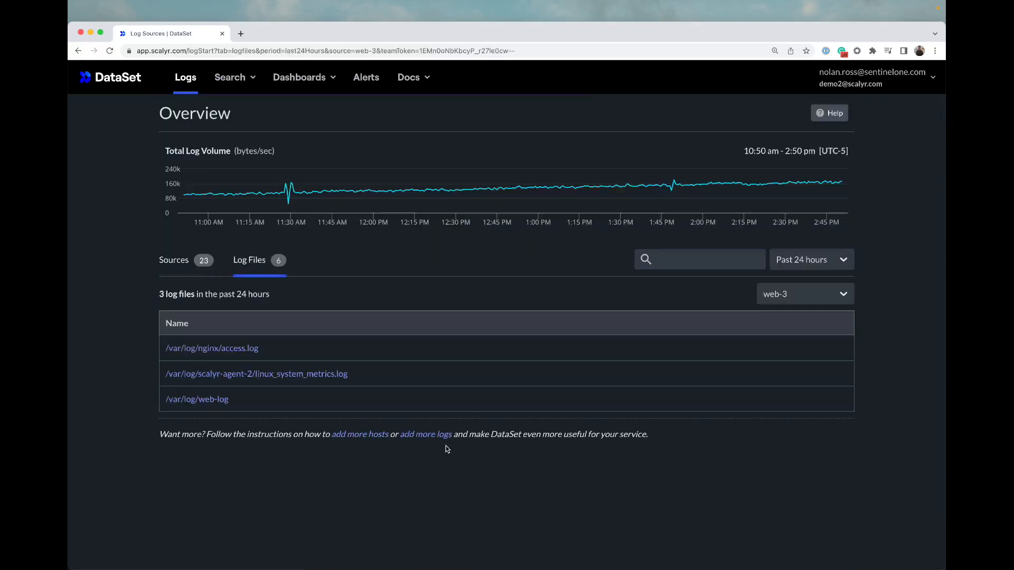
{"action": "left_click", "coordinate": [222, 350]}
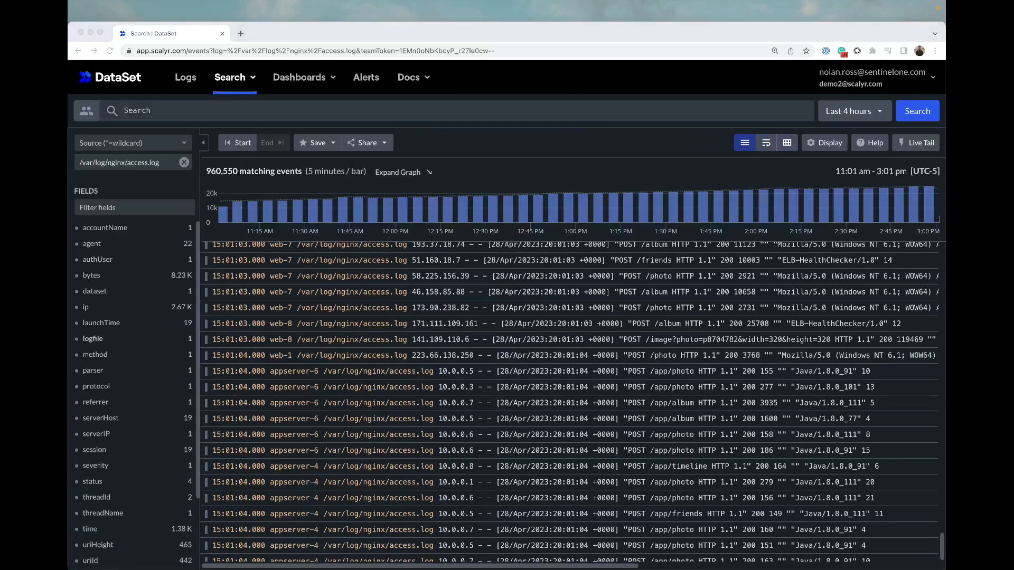
Open a new search in a separate browser tab.
{"action": "left_click", "coordinate": [246, 77]}
{"action": "right_click", "coordinate": [240, 109]}
{"action": "left_click", "coordinate": [259, 114]}
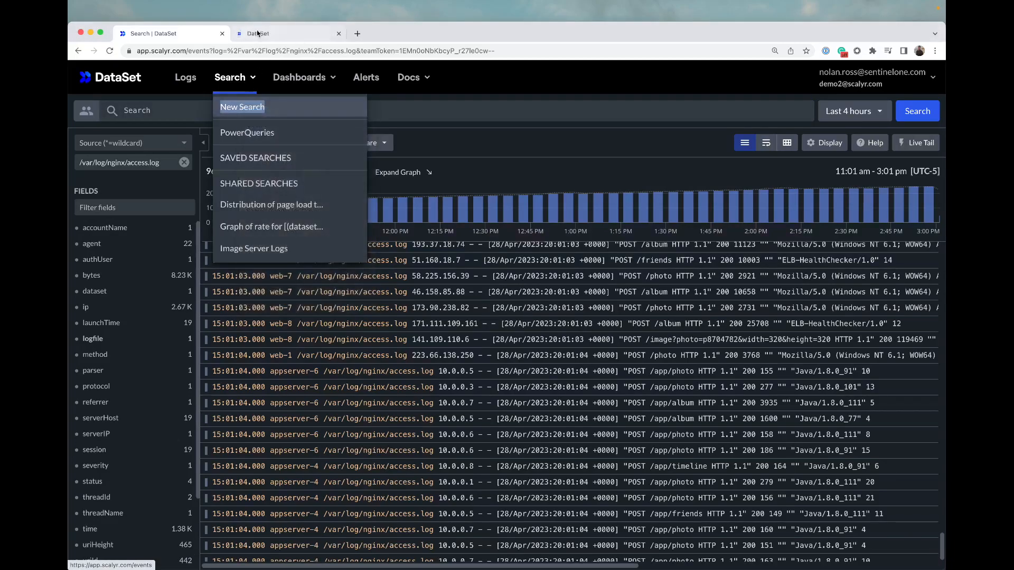
{"action": "left_click", "coordinate": [258, 34]}
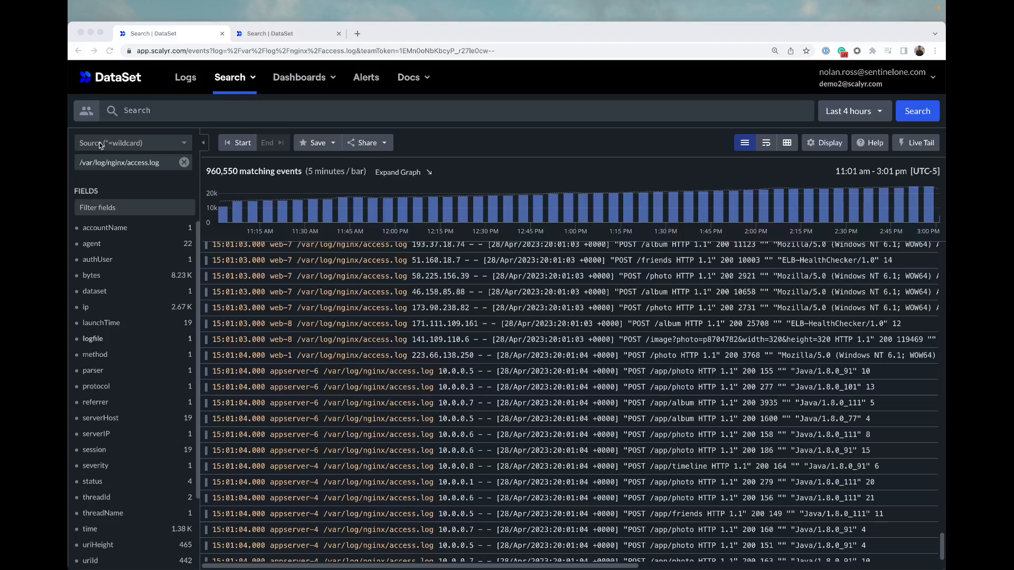
Restrict the access.log search to sources matching the wildcard *web* and run it.
{"action": "left_click", "coordinate": [112, 143]}
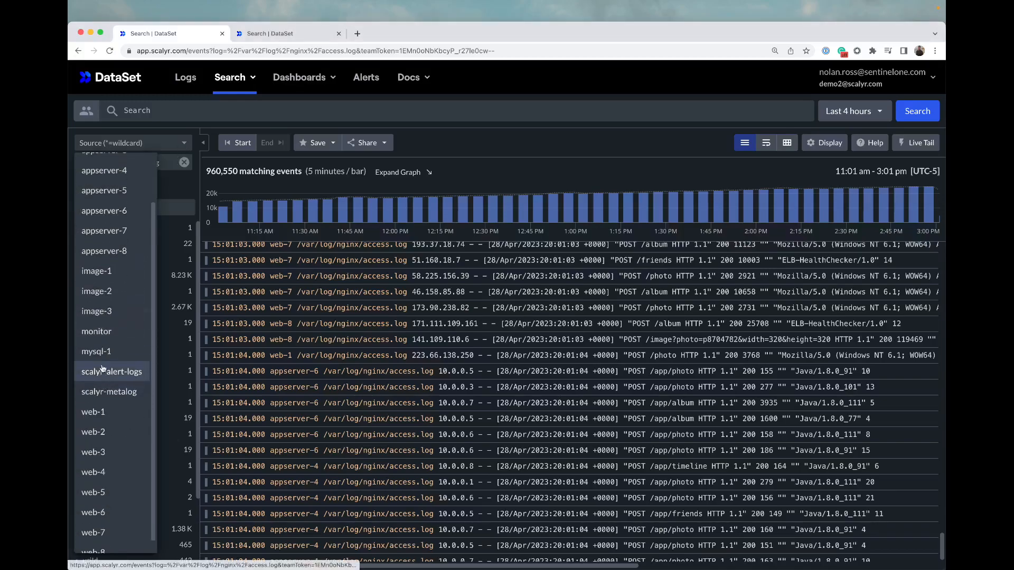
{"action": "left_click", "coordinate": [158, 139]}
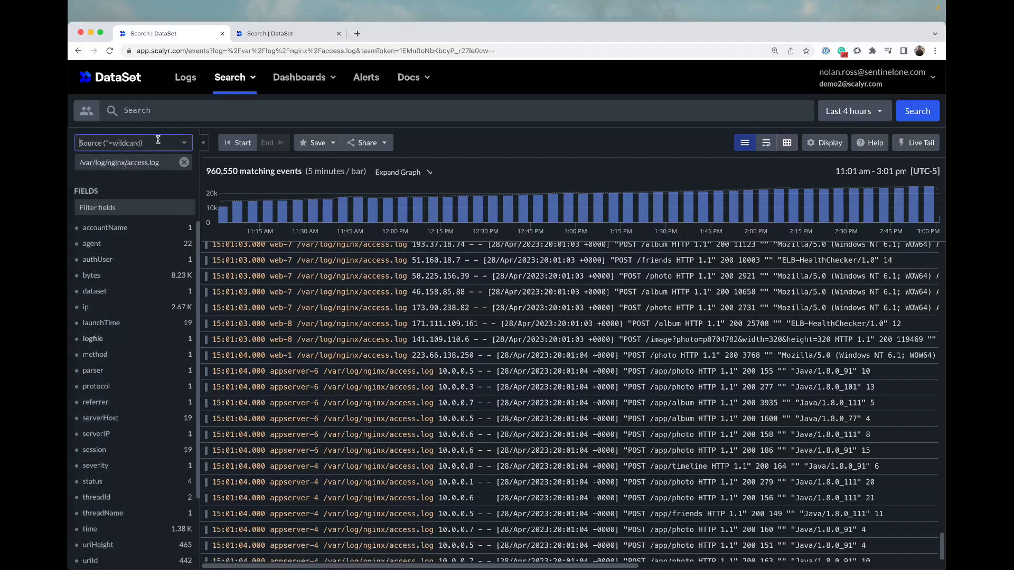
{"action": "type", "text": "*web*"}
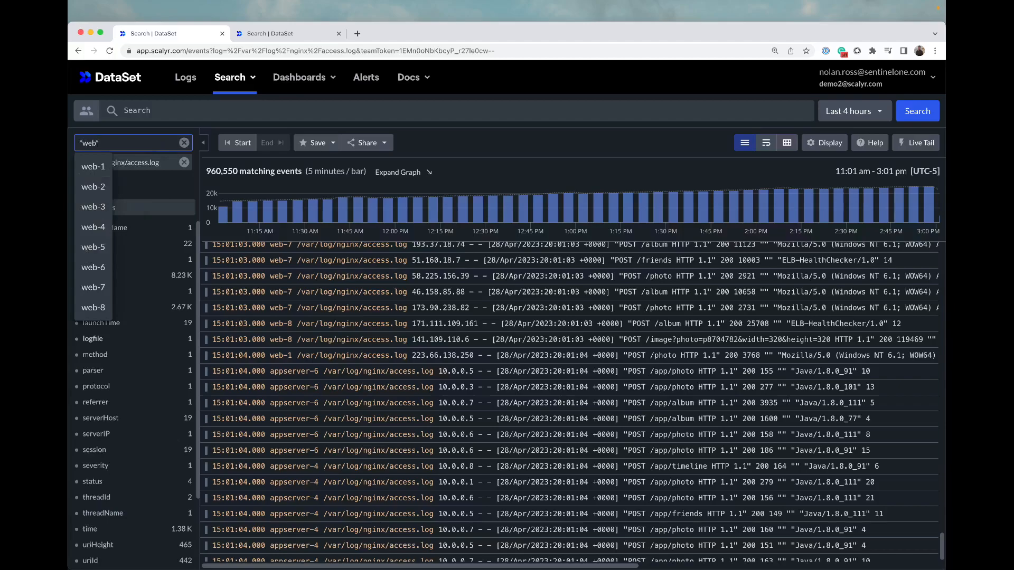
{"action": "key", "text": "Tab"}
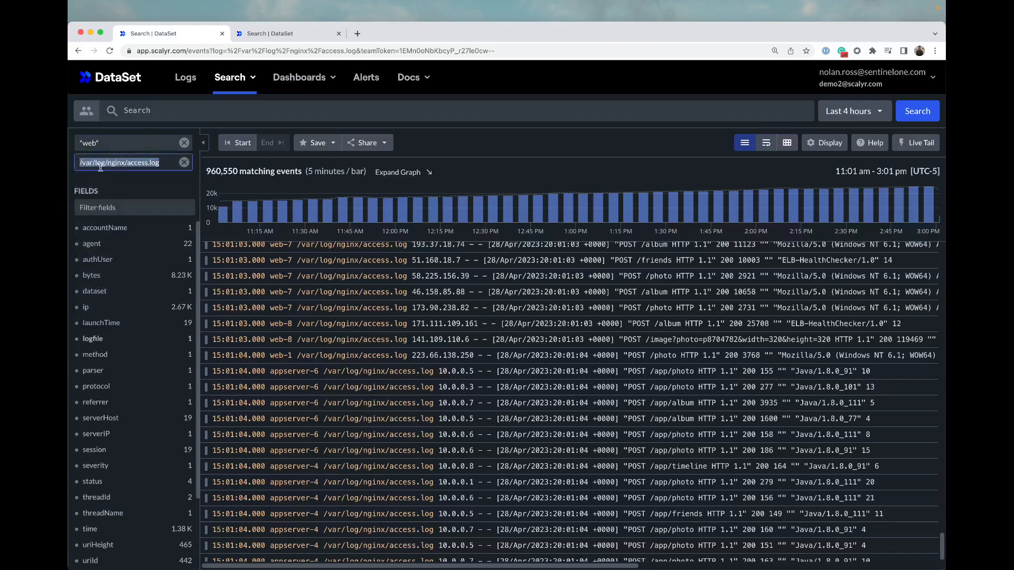
{"action": "left_click", "coordinate": [918, 118]}
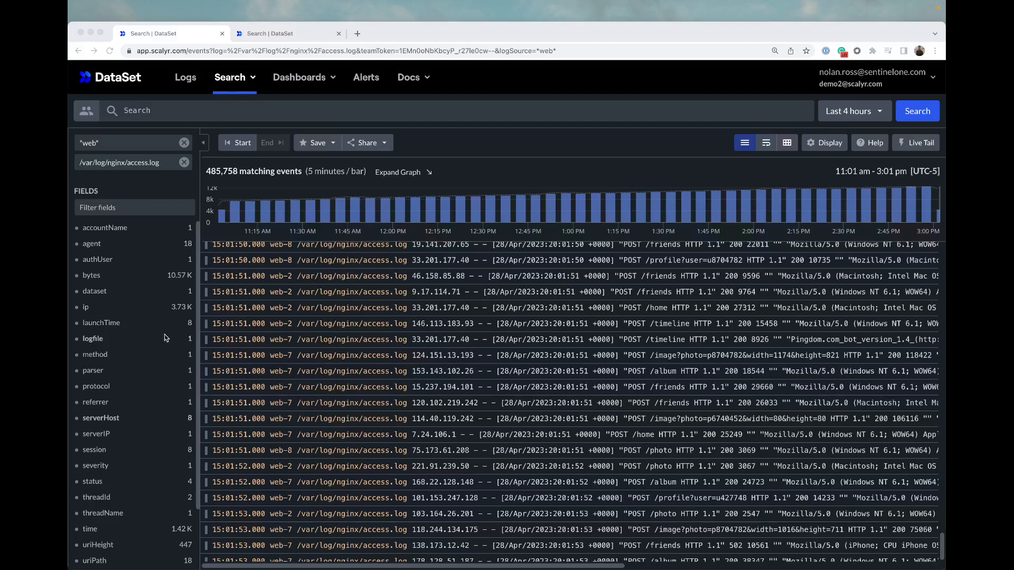
Review the values of the status field and filter the events to status 404.
{"action": "left_click", "coordinate": [301, 343]}
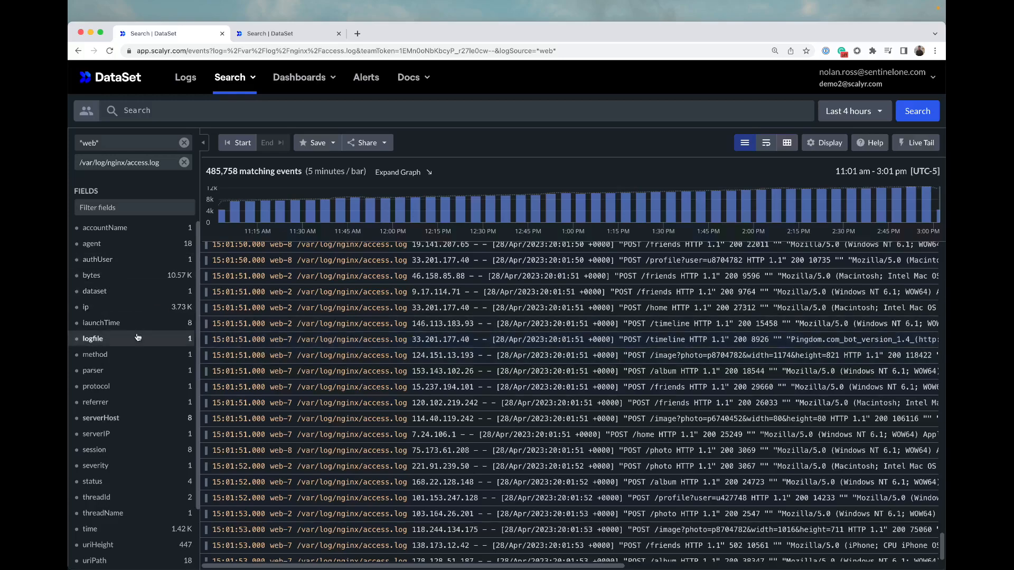
{"action": "scroll", "coordinate": [139, 369], "scroll_direction": "down", "scroll_amount": 2}
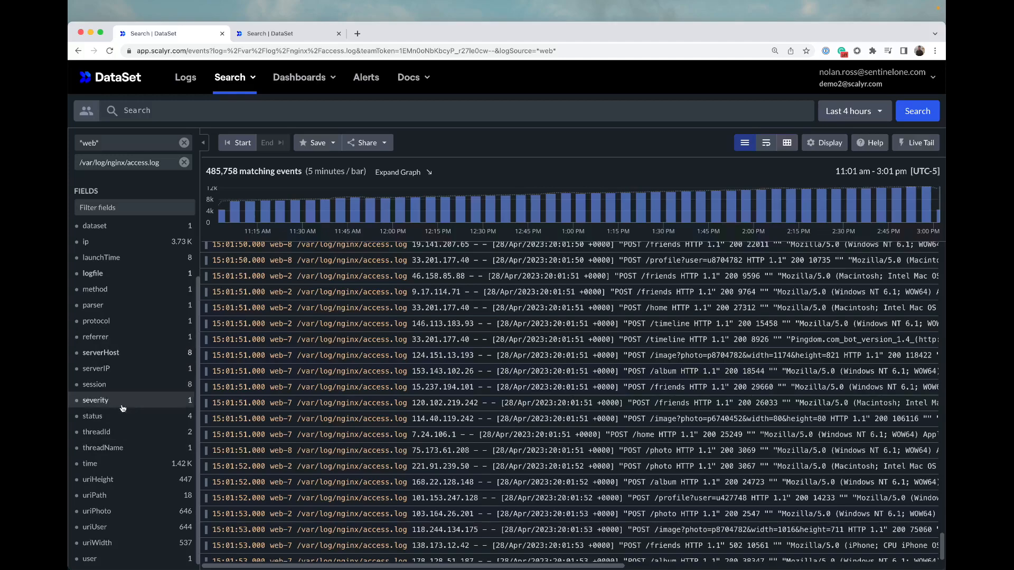
{"action": "left_click", "coordinate": [92, 416]}
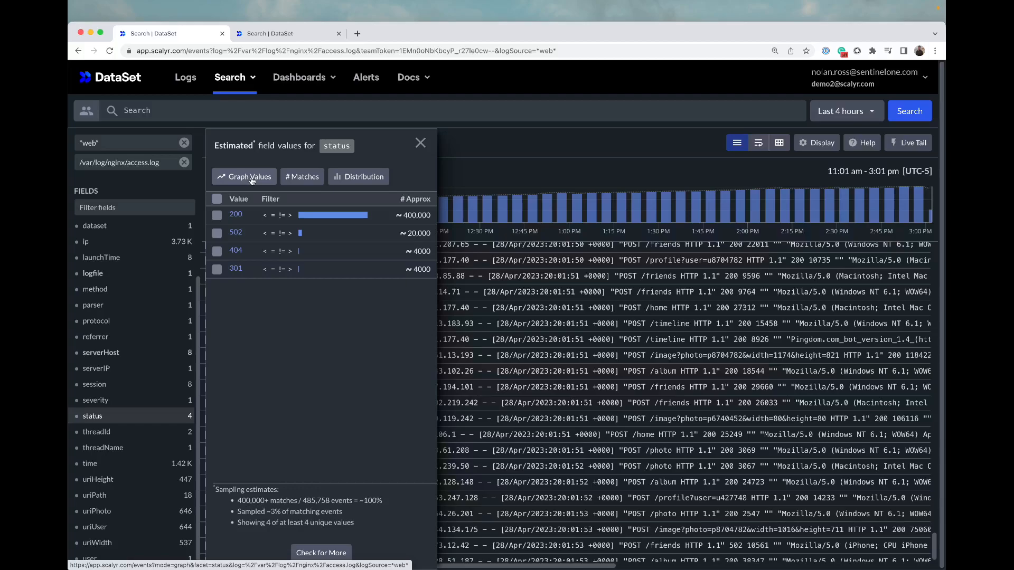
{"action": "left_click", "coordinate": [236, 254]}
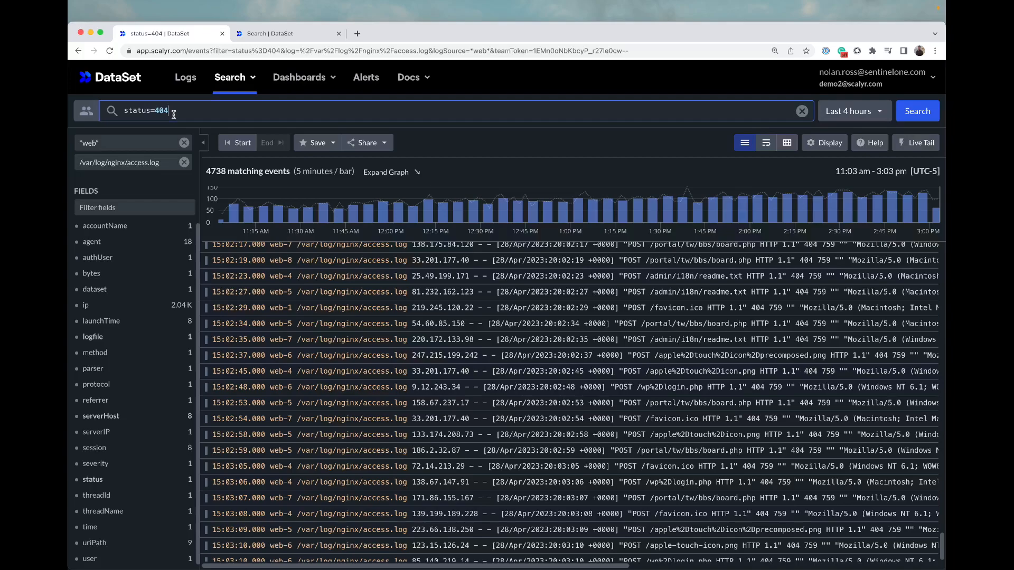
Narrow the 404 events to IP 171.86.155.167 from the ip field's values, and go back to the status=404 search.
{"action": "left_click", "coordinate": [143, 308]}
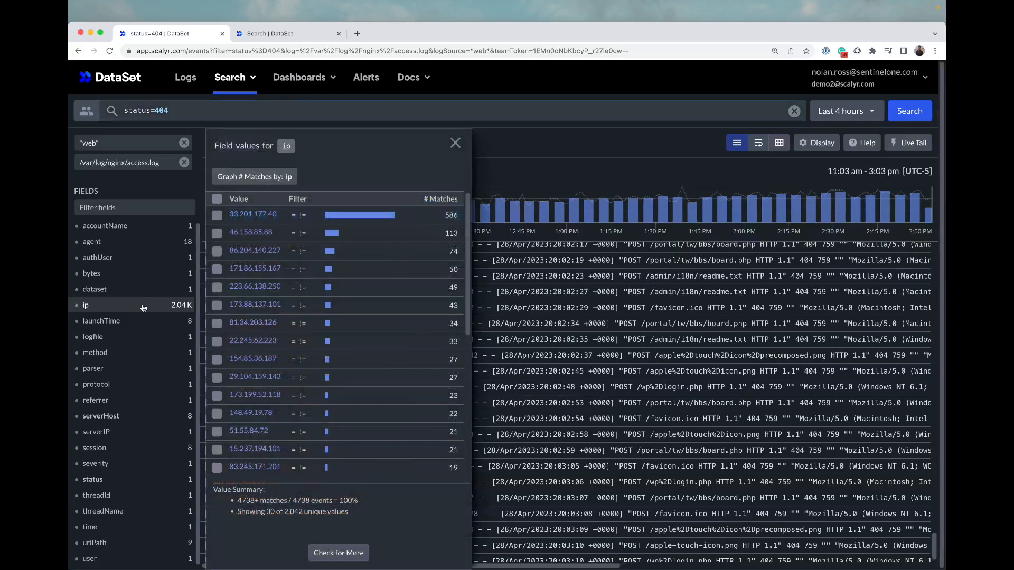
{"action": "left_click", "coordinate": [258, 268]}
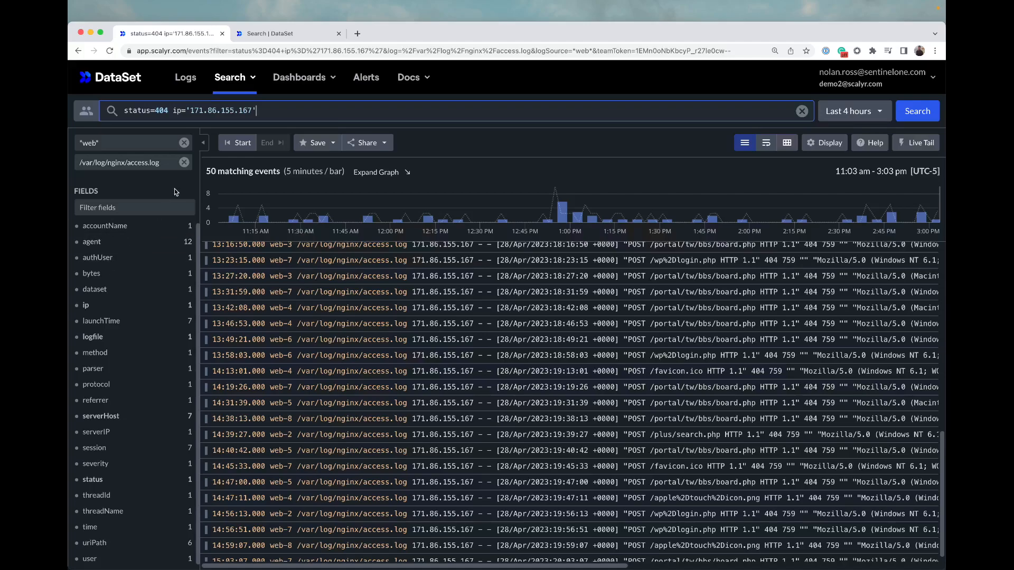
{"action": "left_click", "coordinate": [78, 51]}
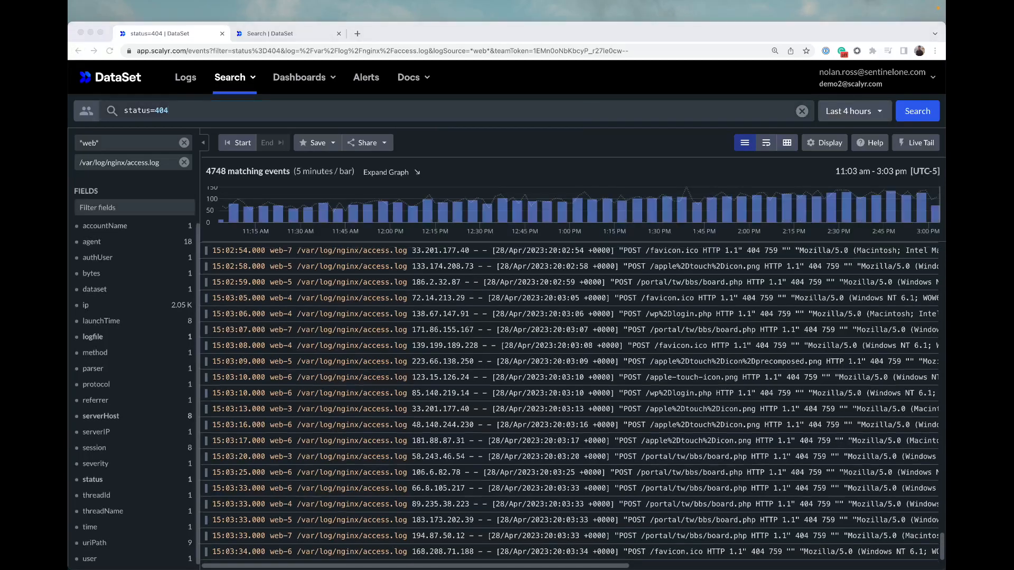
Inspect the 15:03:06 log line from web-4, examining its raw message, parsed fields and server fields.
{"action": "left_click", "coordinate": [472, 311]}
{"action": "left_click", "coordinate": [472, 311]}
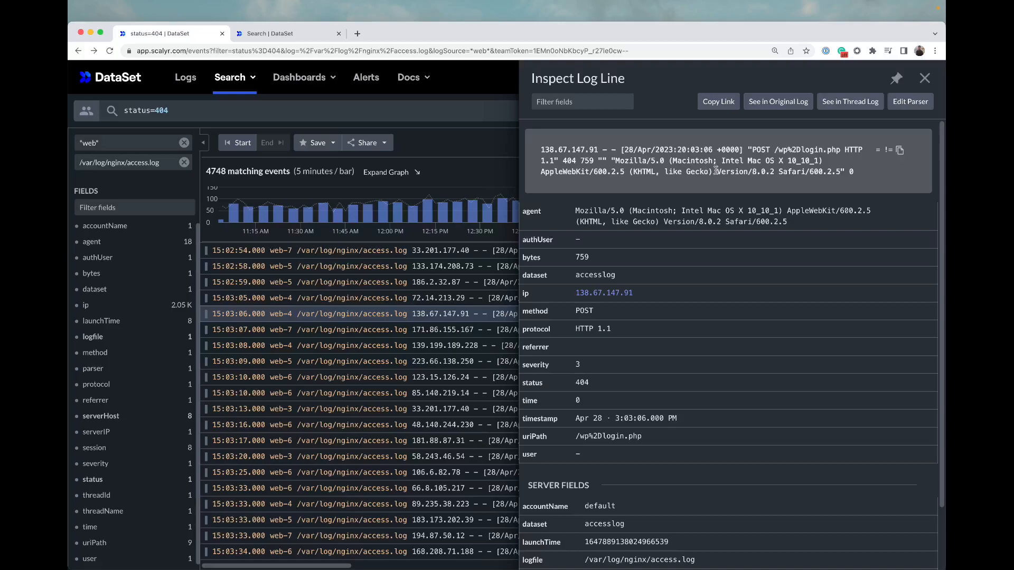
{"action": "left_click_drag", "start_coordinate": [857, 173], "coordinate": [542, 153]}
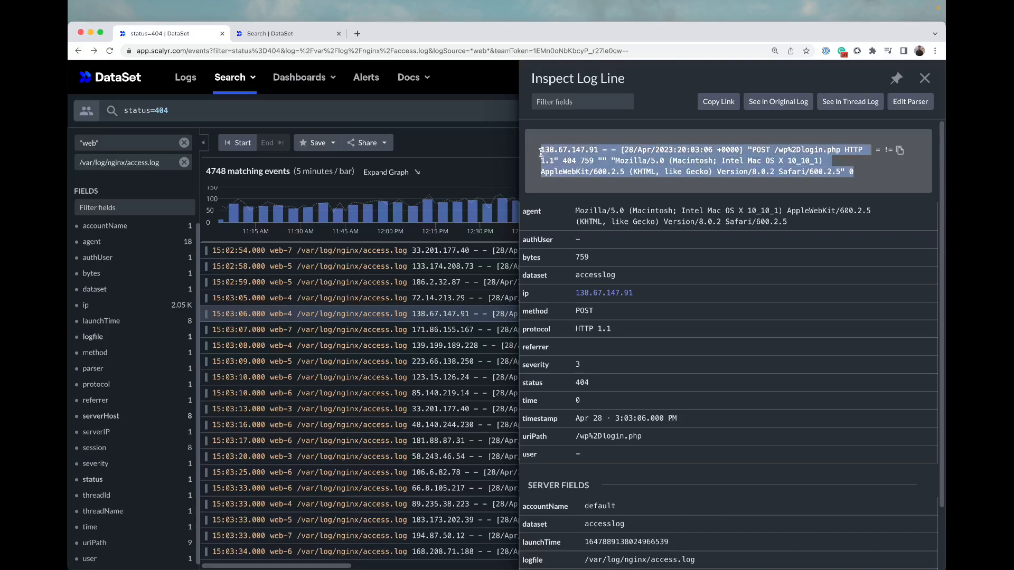
{"action": "left_click", "coordinate": [588, 183]}
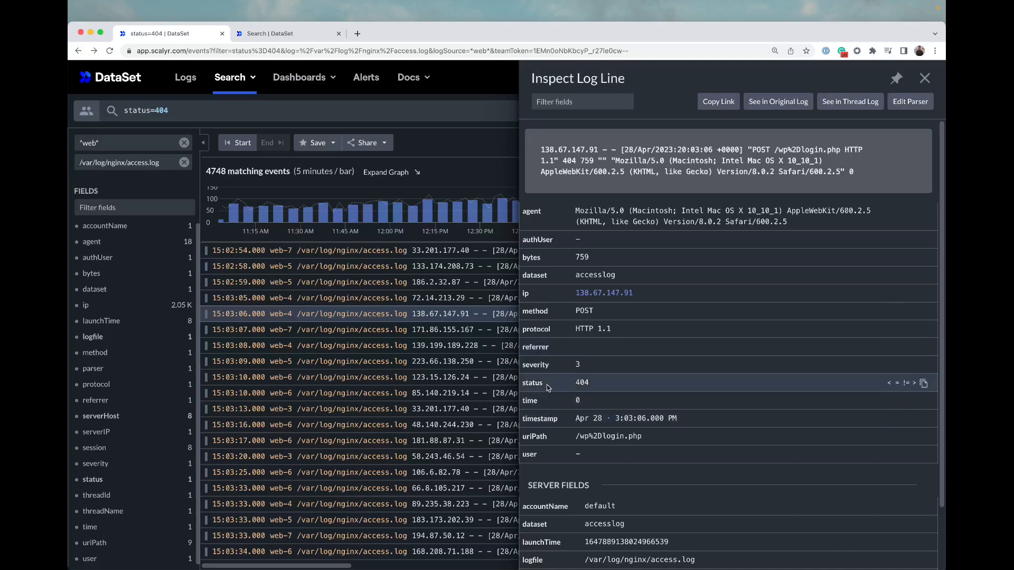
{"action": "scroll", "coordinate": [547, 384], "scroll_direction": "down", "scroll_amount": 3}
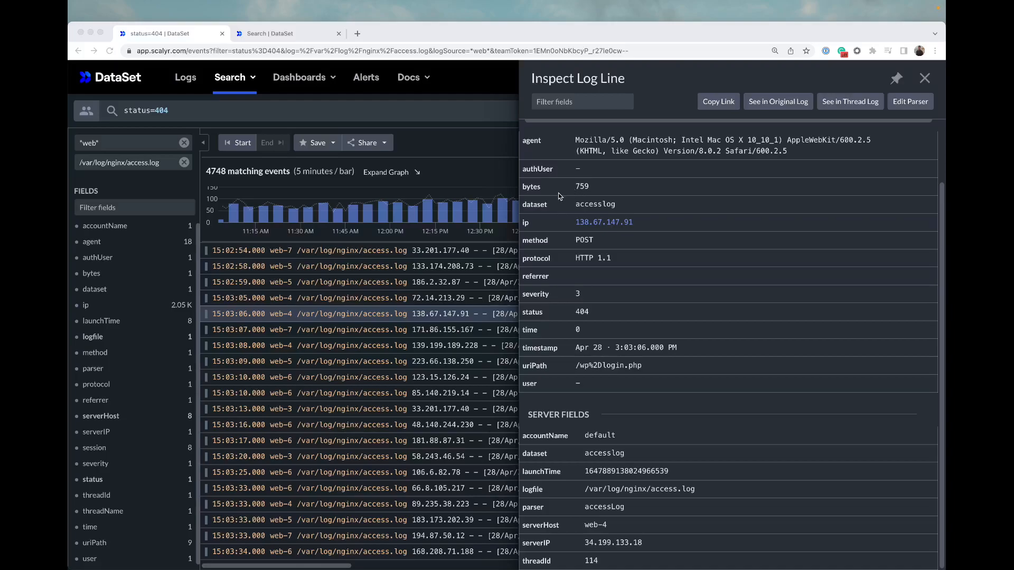
{"action": "left_click", "coordinate": [667, 222]}
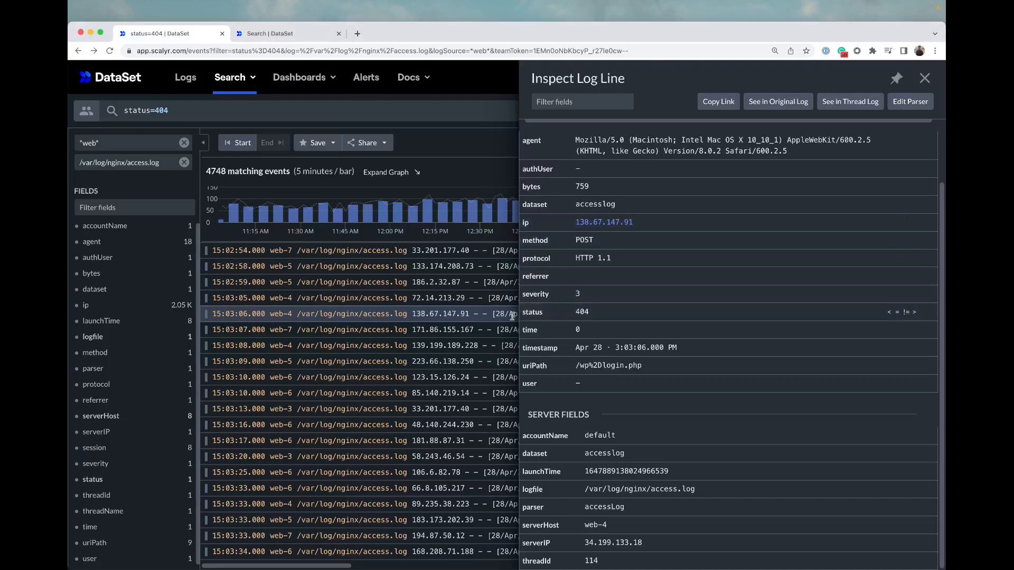
{"action": "left_click", "coordinate": [894, 223]}
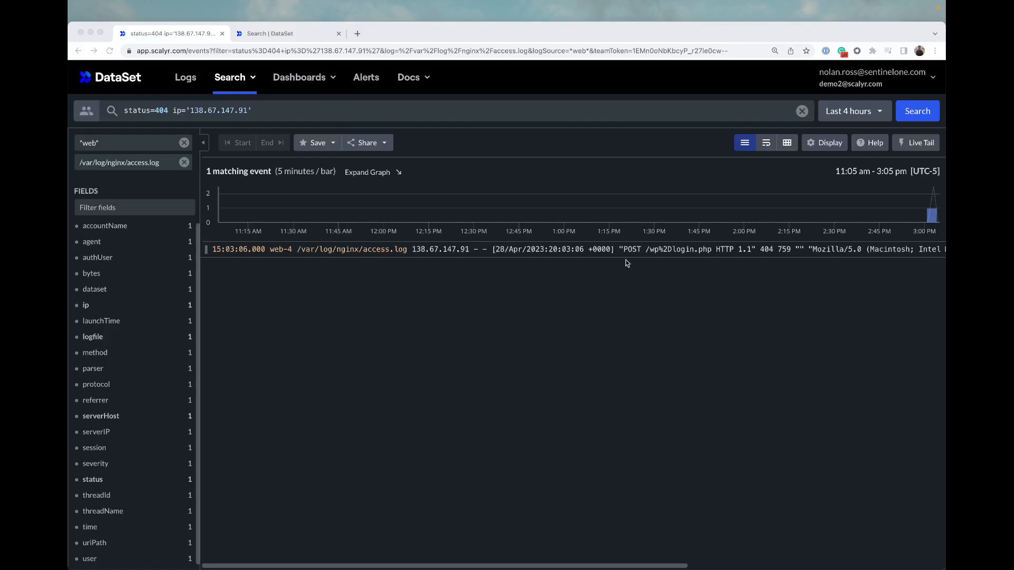
{"action": "left_click", "coordinate": [849, 112]}
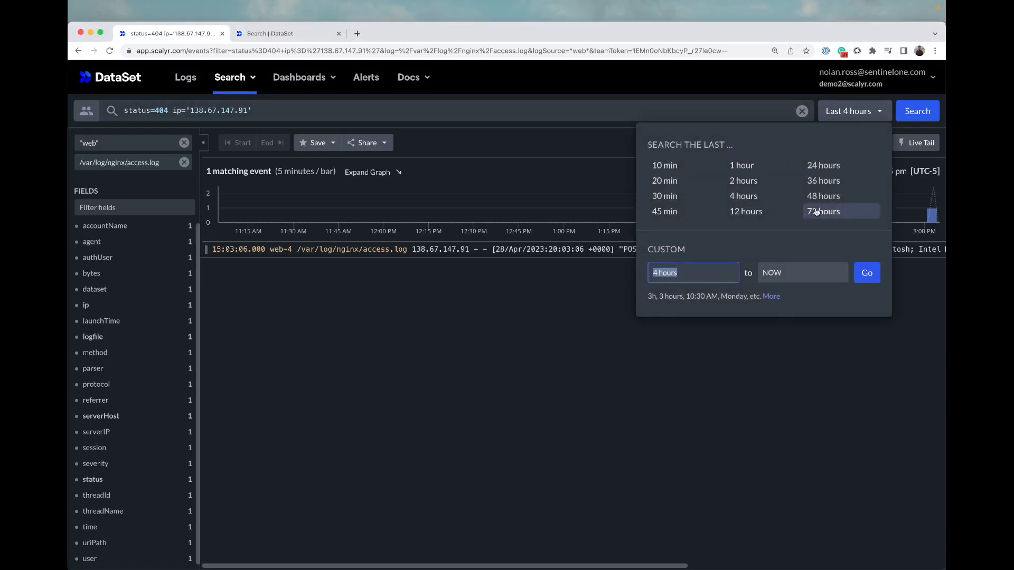
{"action": "left_click", "coordinate": [503, 332]}
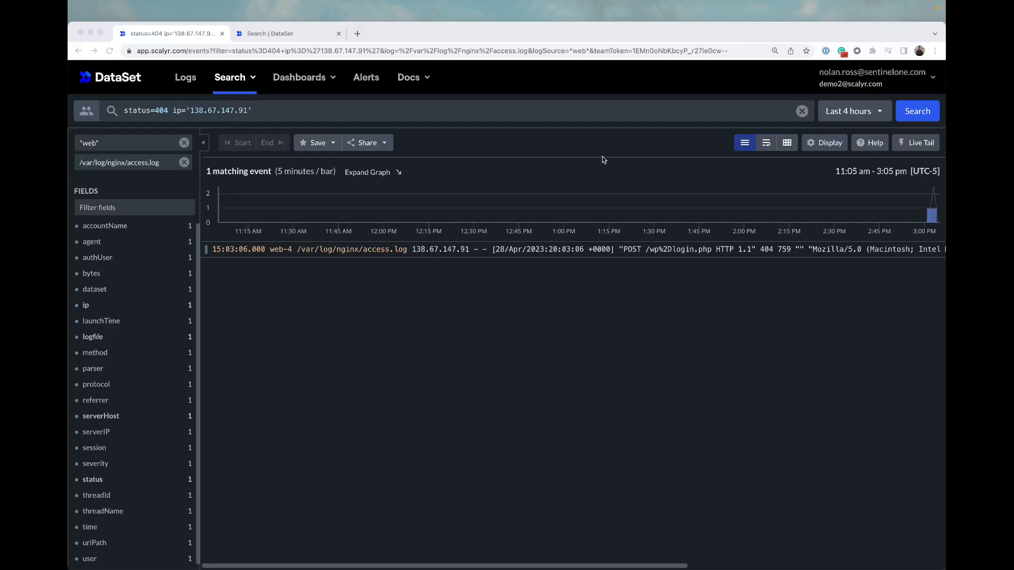
Discard the IP filter and return to the status=404 search results.
{"action": "left_click", "coordinate": [782, 119]}
{"action": "left_click", "coordinate": [804, 111]}
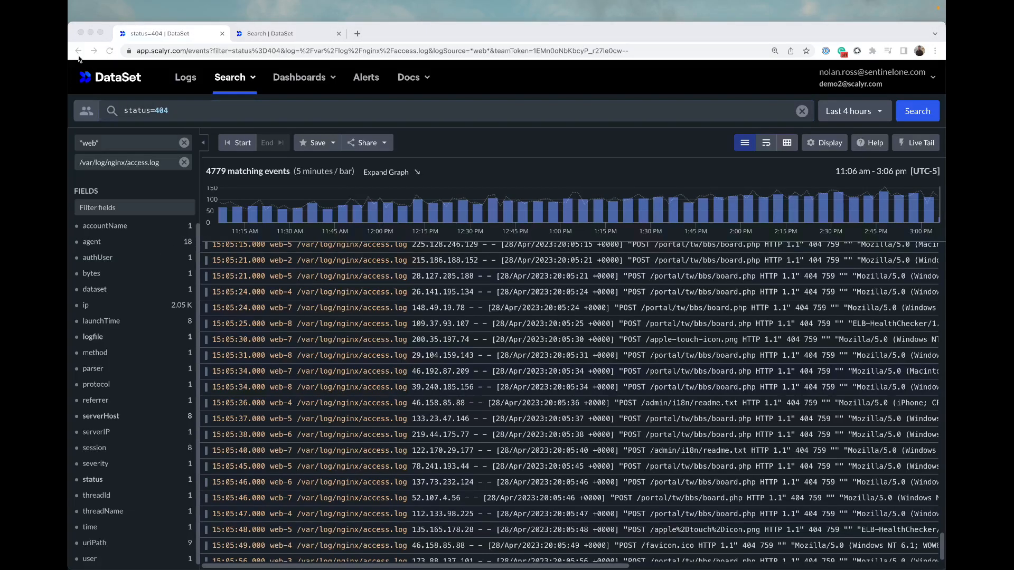
{"action": "left_click", "coordinate": [75, 52]}
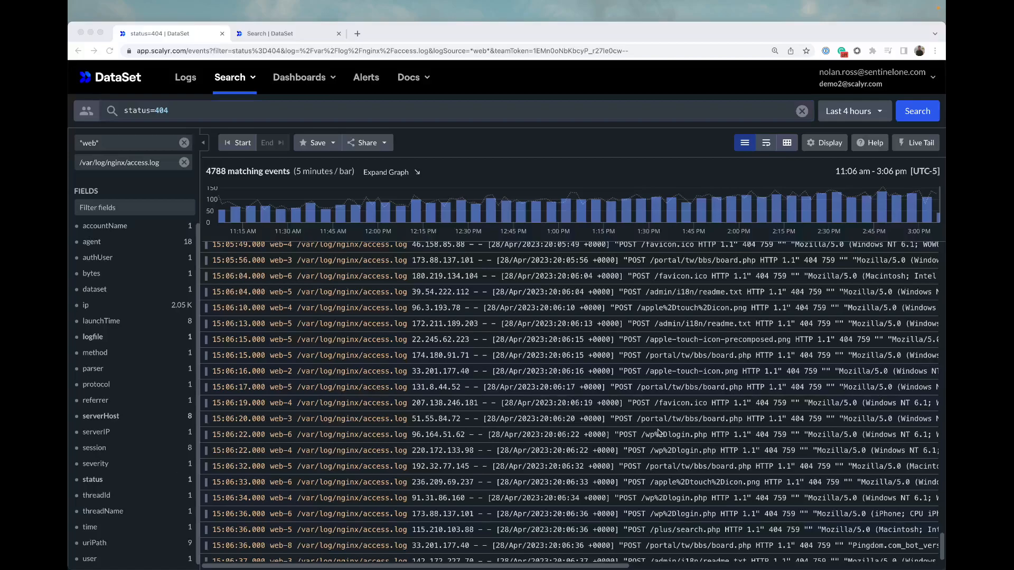
Add the text Mozilla/5.0 from a log line to the status=404 search, and clear the query after viewing the matches.
{"action": "left_click", "coordinate": [864, 357]}
{"action": "left_click_drag", "start_coordinate": [853, 355], "coordinate": [898, 358]}
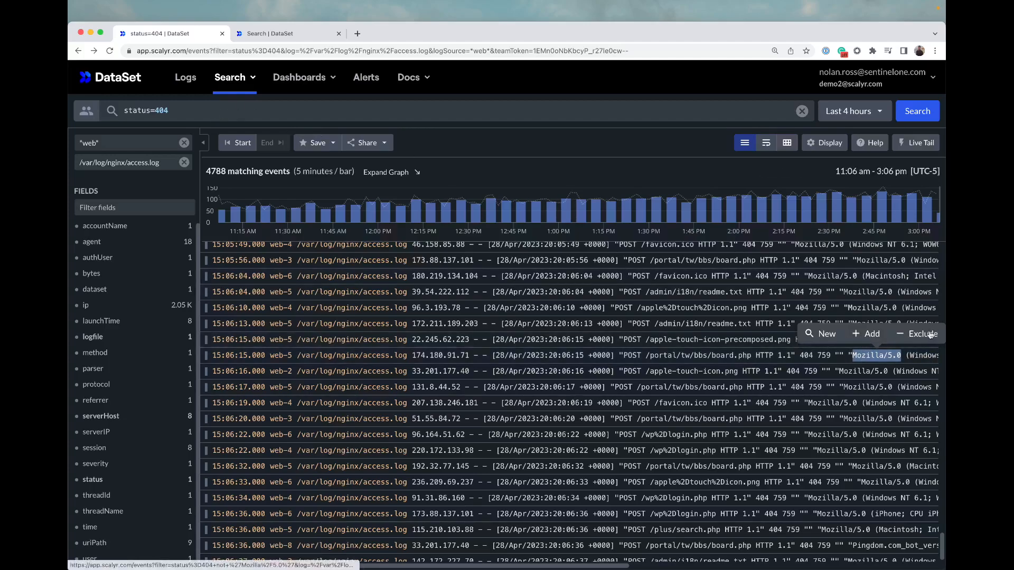
{"action": "left_click", "coordinate": [871, 335]}
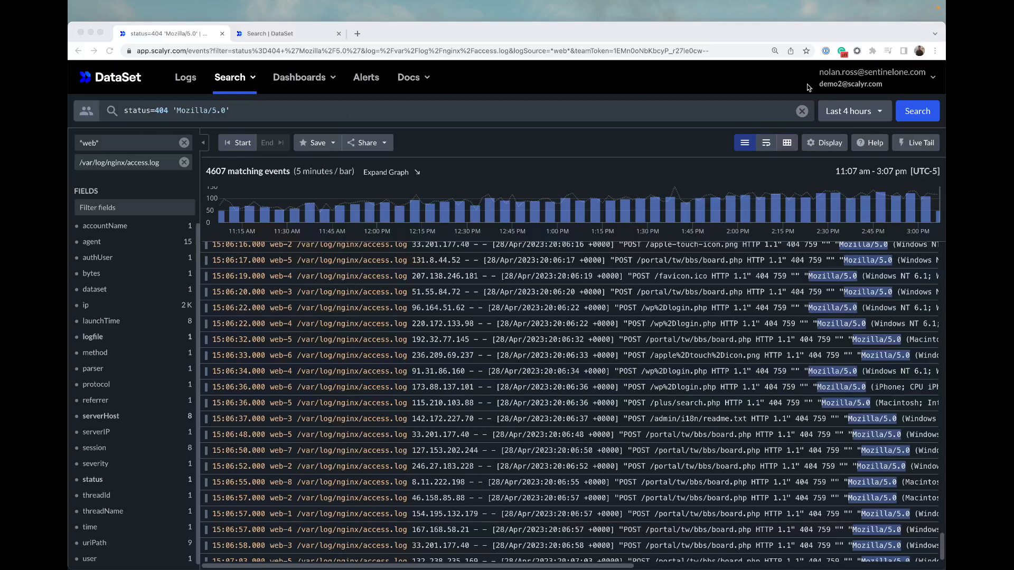
{"action": "left_click", "coordinate": [802, 111]}
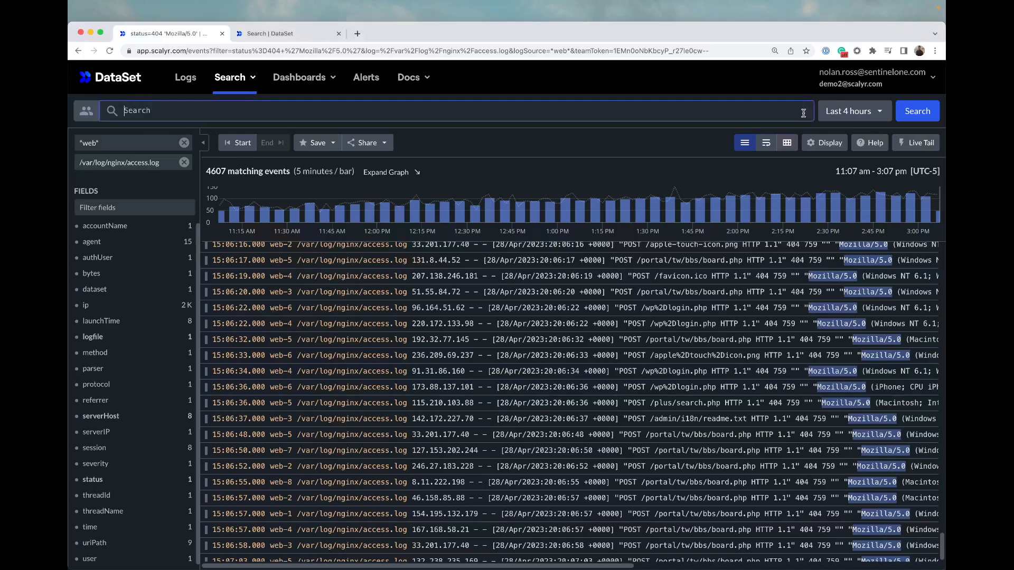
Search the web access logs without a query, examine the expanded graph of matching events, and return to the log list.
{"action": "left_click", "coordinate": [917, 111]}
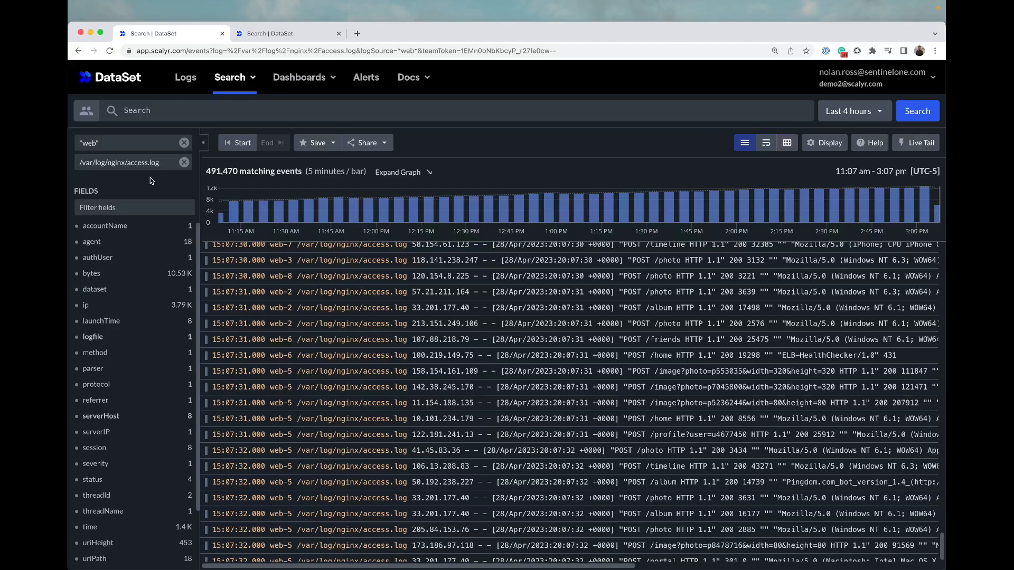
{"action": "left_click", "coordinate": [407, 175]}
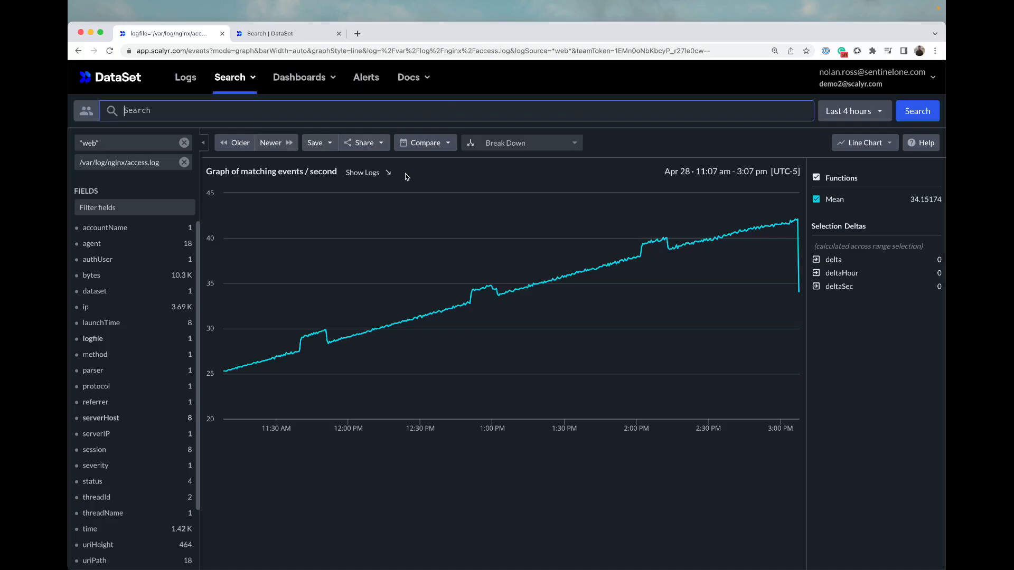
{"action": "mouse_move", "coordinate": [235, 372]}
{"action": "mouse_move", "coordinate": [250, 199]}
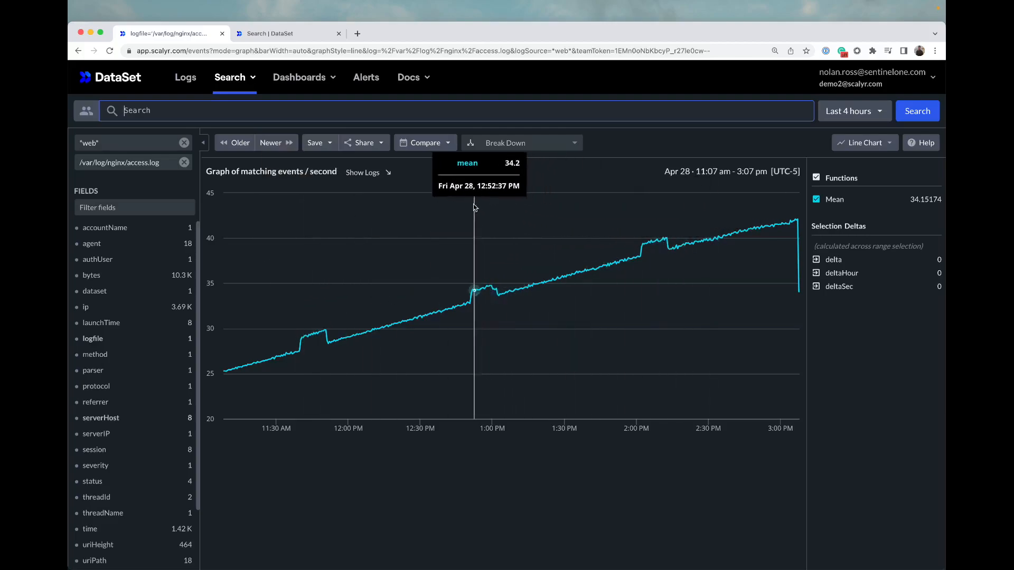
{"action": "left_click", "coordinate": [371, 173]}
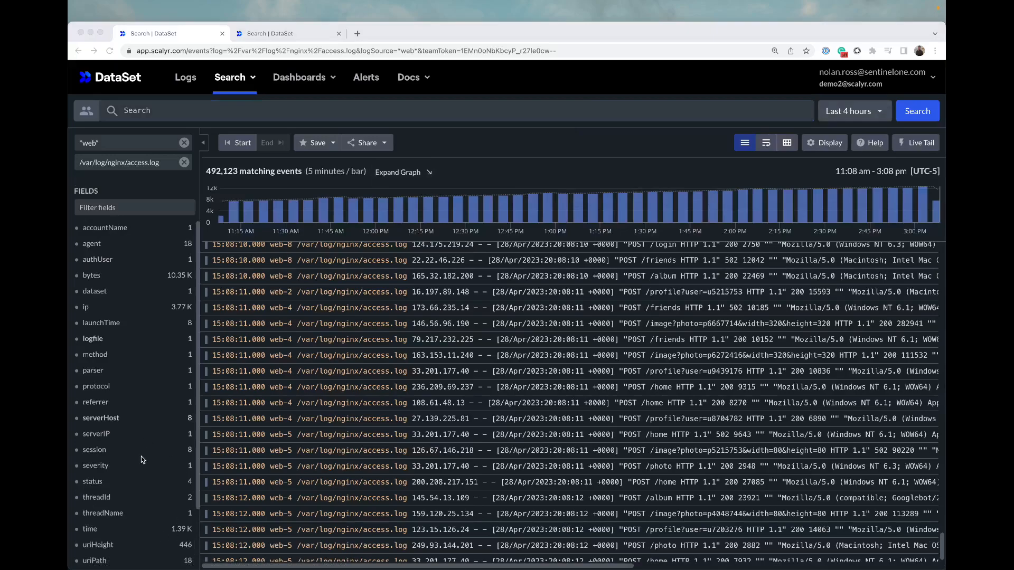
Graph the number of matching web access log events broken down by the serverHost field.
{"action": "scroll", "coordinate": [141, 456], "scroll_direction": "down", "scroll_amount": 1}
{"action": "scroll", "coordinate": [141, 456], "scroll_direction": "down", "scroll_amount": 3}
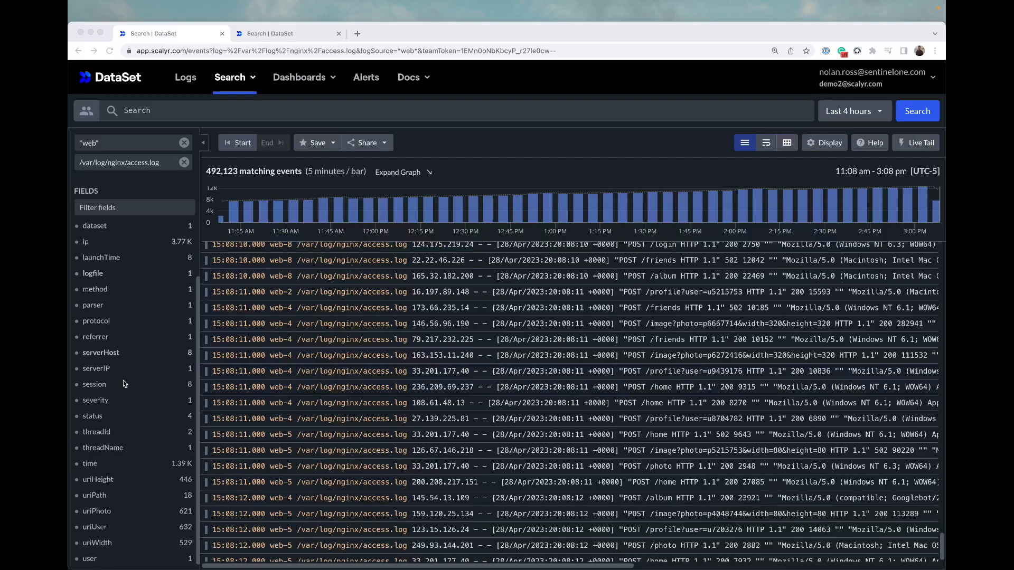
{"action": "left_click", "coordinate": [121, 352]}
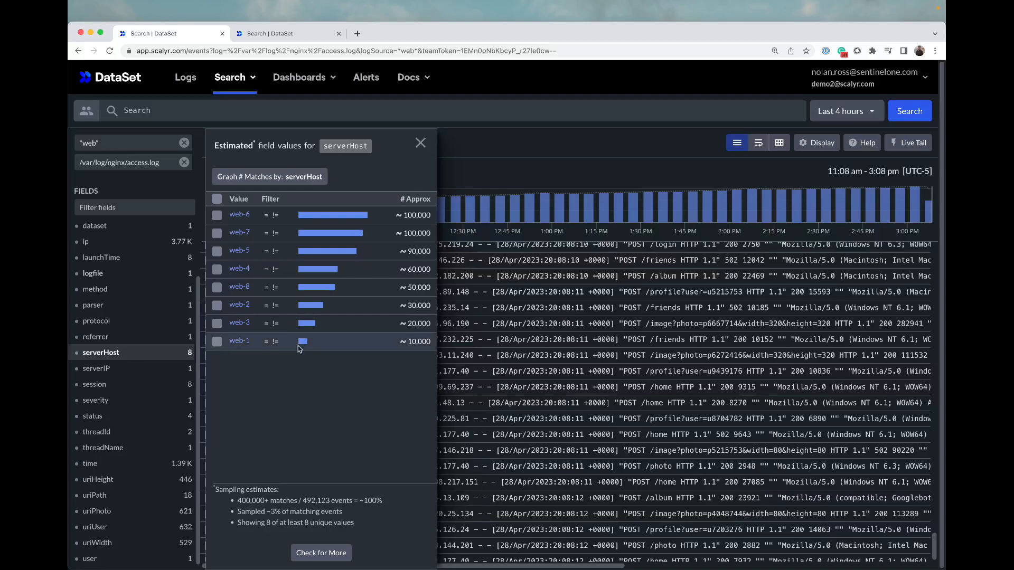
{"action": "left_click", "coordinate": [255, 177]}
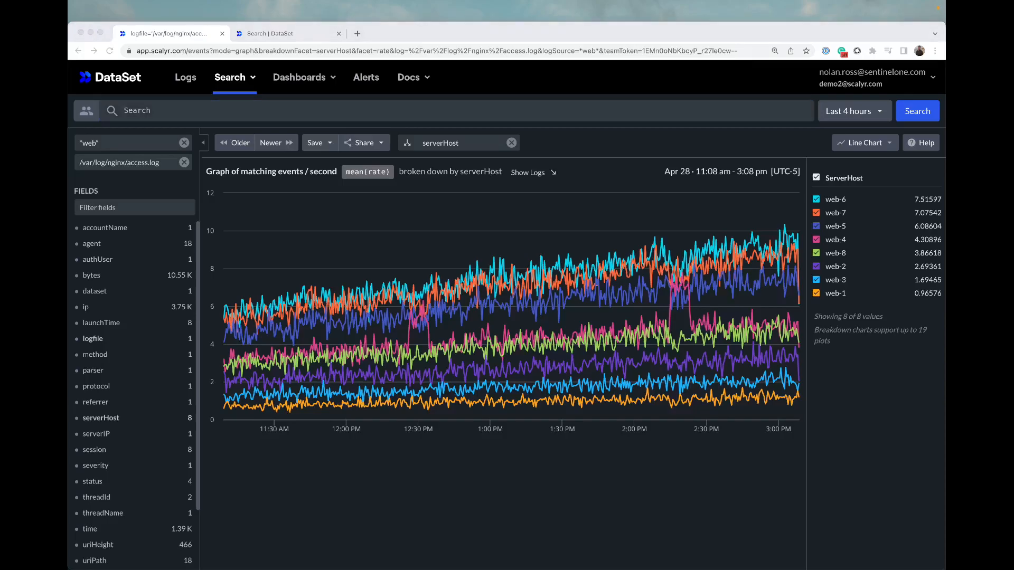
Change the serverHost breakdown graph to a bar/column chart with a bar width of 15 minutes.
{"action": "left_click", "coordinate": [877, 143]}
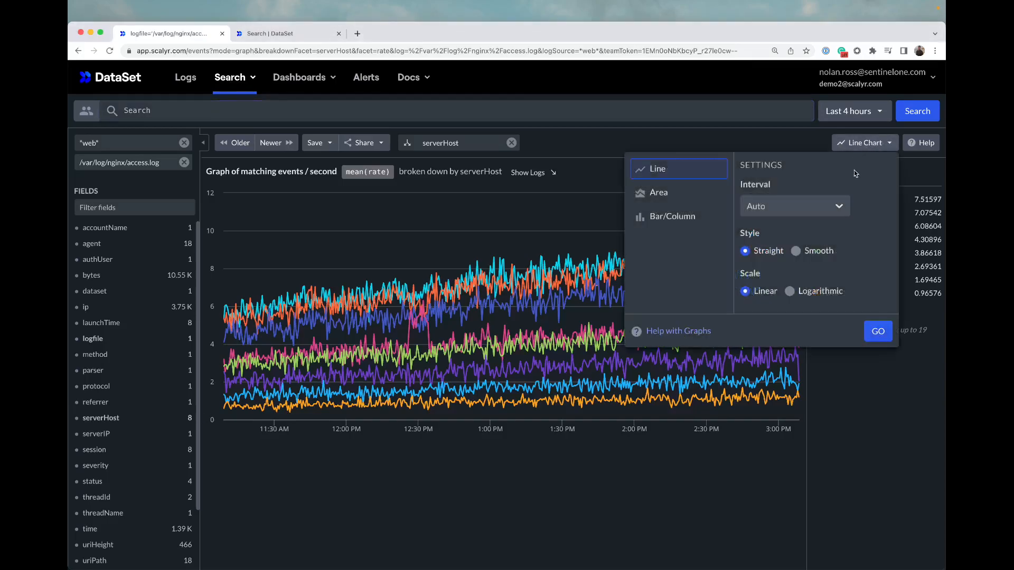
{"action": "left_click", "coordinate": [661, 215]}
{"action": "left_click", "coordinate": [878, 347]}
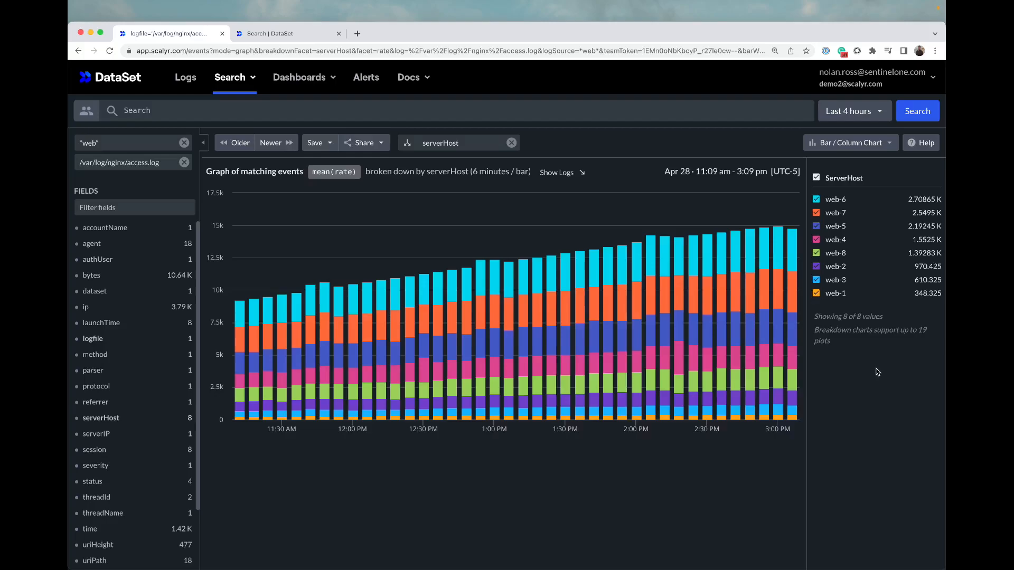
{"action": "left_click", "coordinate": [868, 146]}
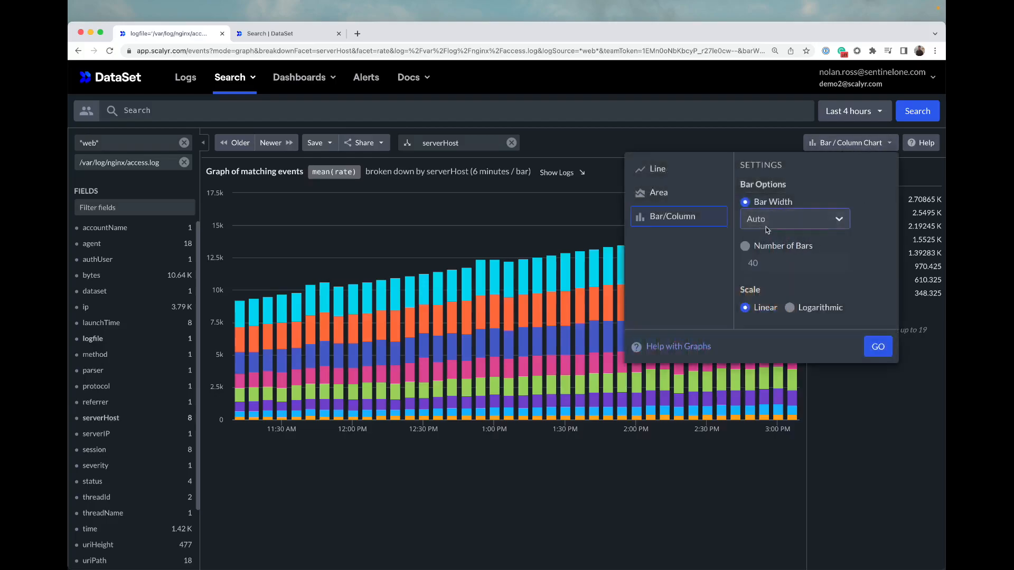
{"action": "left_click", "coordinate": [828, 220]}
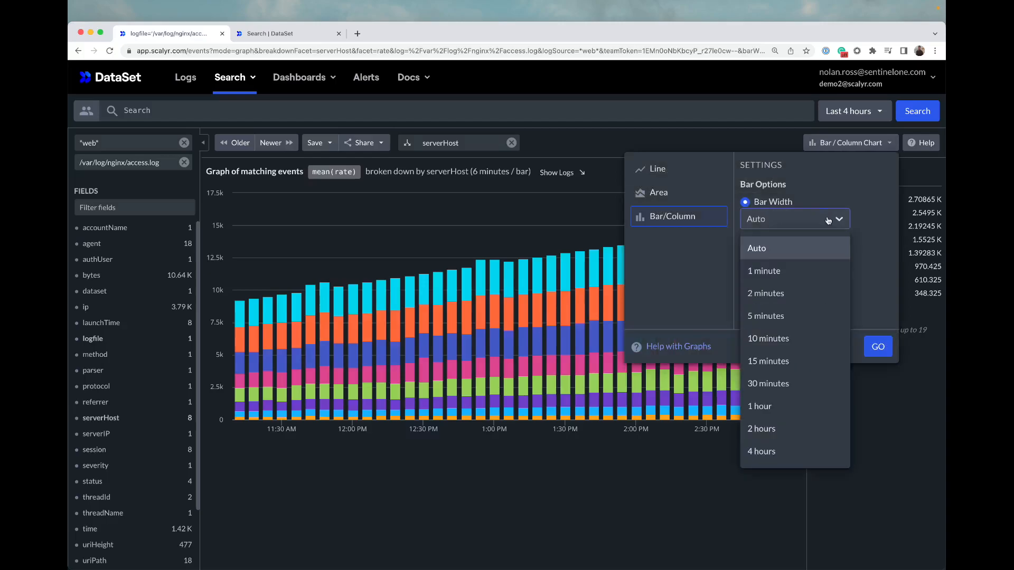
{"action": "left_click", "coordinate": [784, 364]}
{"action": "left_click", "coordinate": [877, 347]}
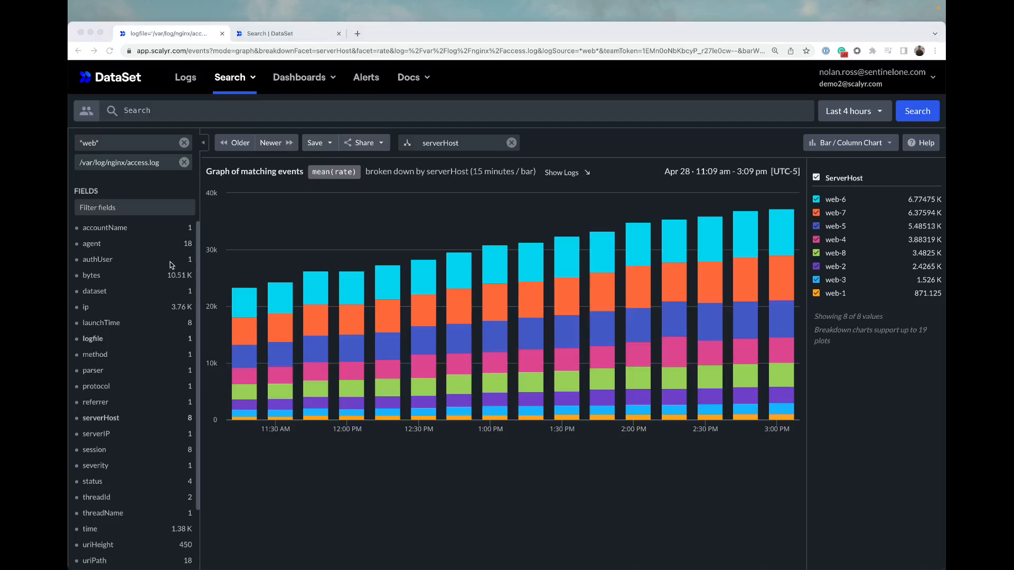
Return to the web access log list and graph the values of the time field.
{"action": "left_click", "coordinate": [78, 52]}
{"action": "left_click", "coordinate": [78, 51]}
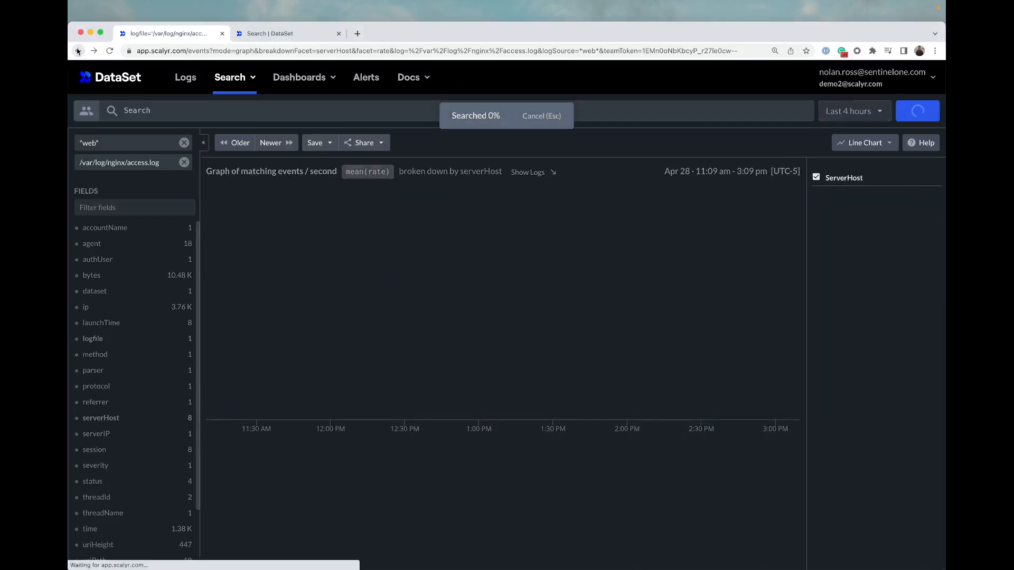
{"action": "left_click", "coordinate": [78, 51]}
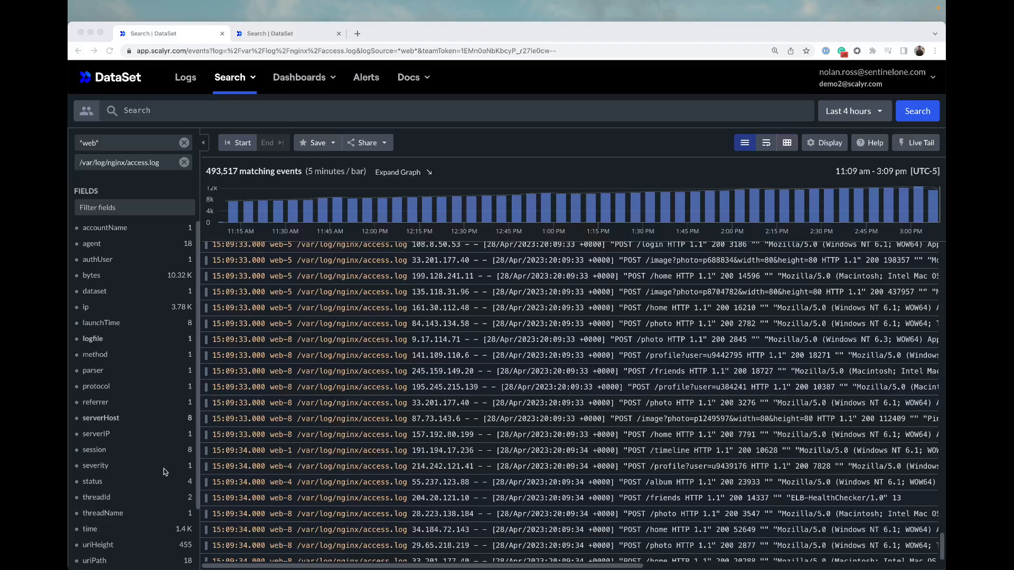
{"action": "scroll", "coordinate": [173, 489], "scroll_direction": "down", "scroll_amount": 1}
{"action": "scroll", "coordinate": [127, 511], "scroll_direction": "down", "scroll_amount": 2}
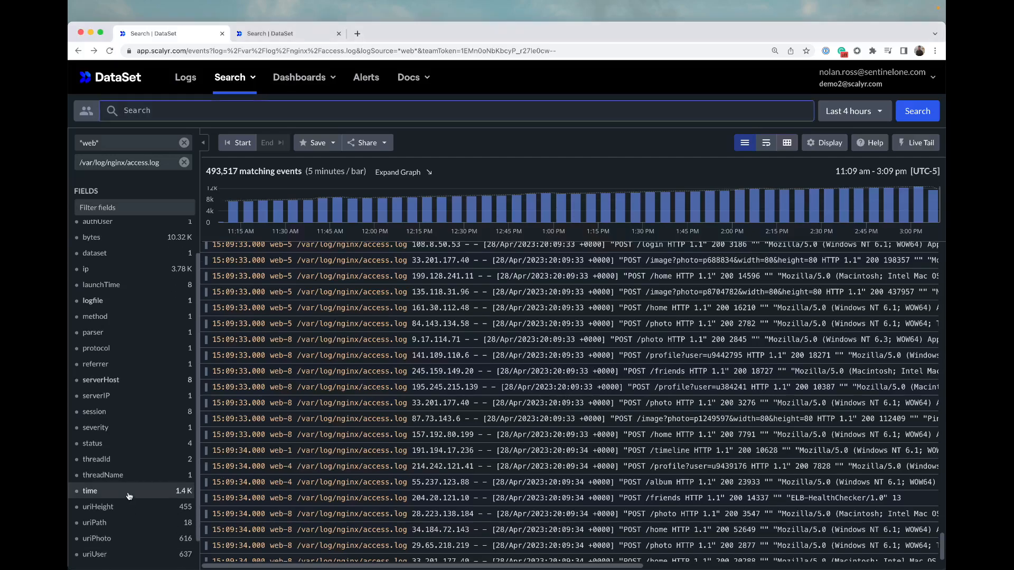
{"action": "left_click", "coordinate": [129, 493]}
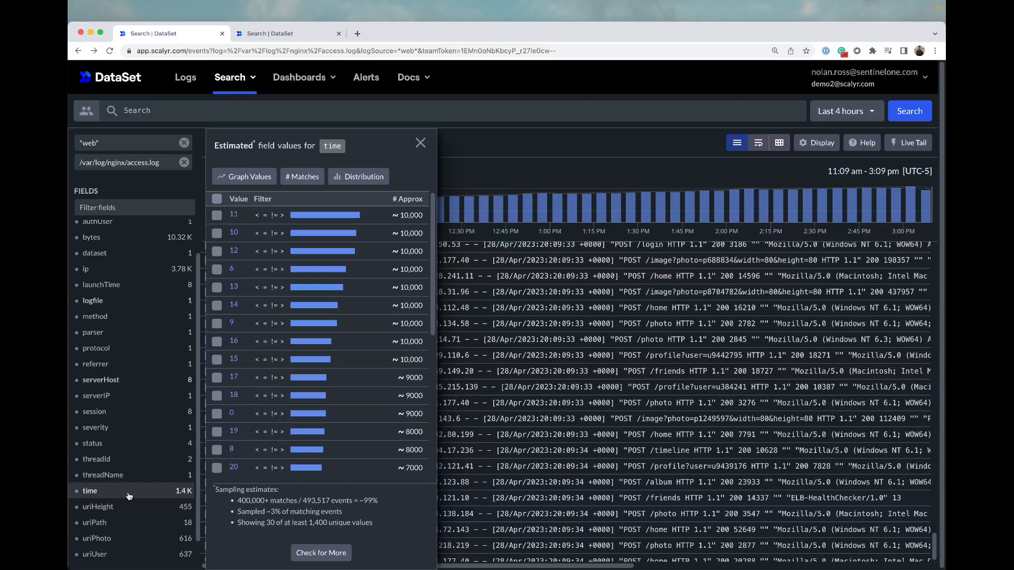
{"action": "left_click", "coordinate": [245, 176]}
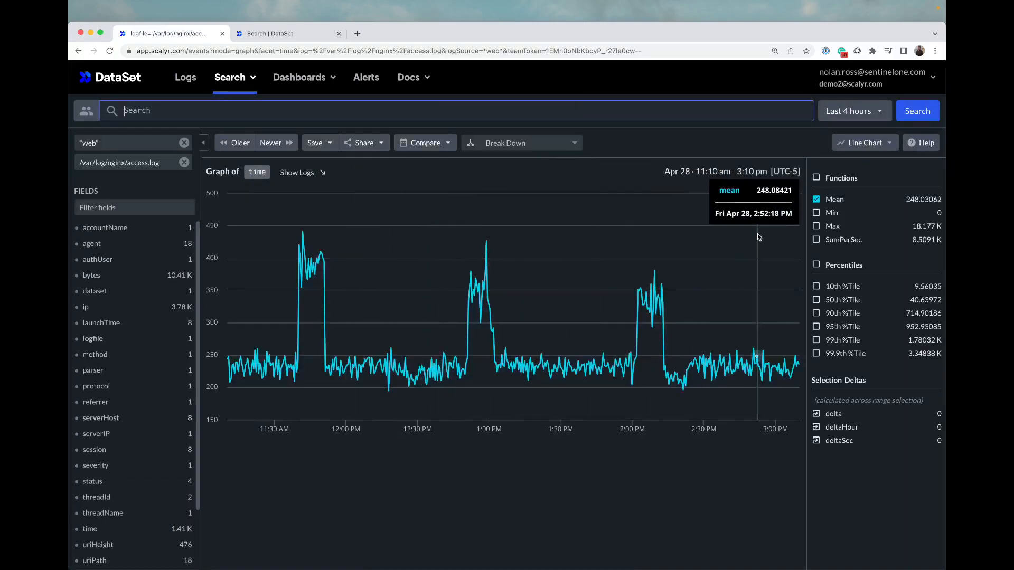
Preview the Max function on the time graph, remove it, and plot the 95th and 99th percentiles alongside the mean.
{"action": "left_click", "coordinate": [833, 227]}
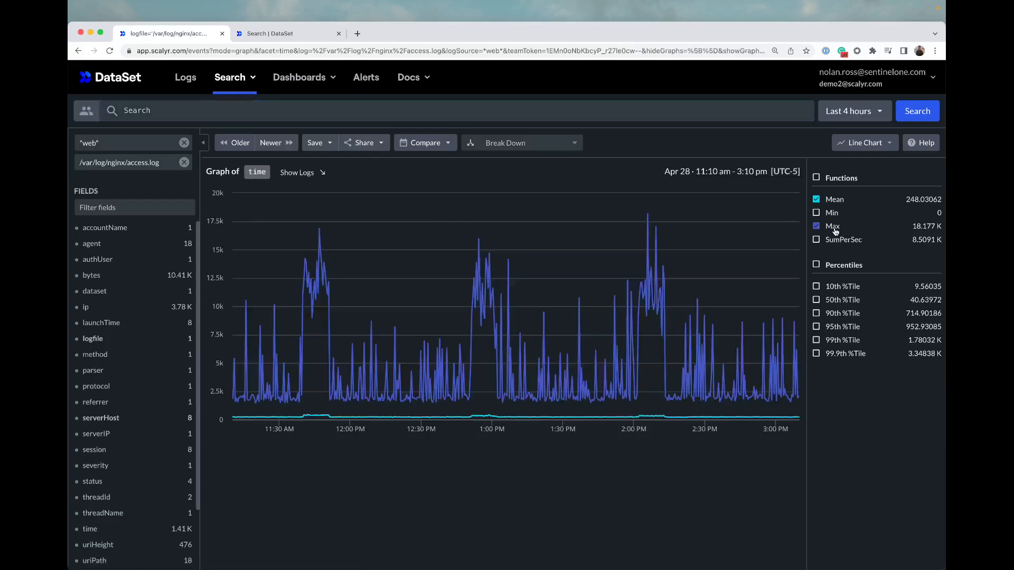
{"action": "left_click", "coordinate": [834, 227]}
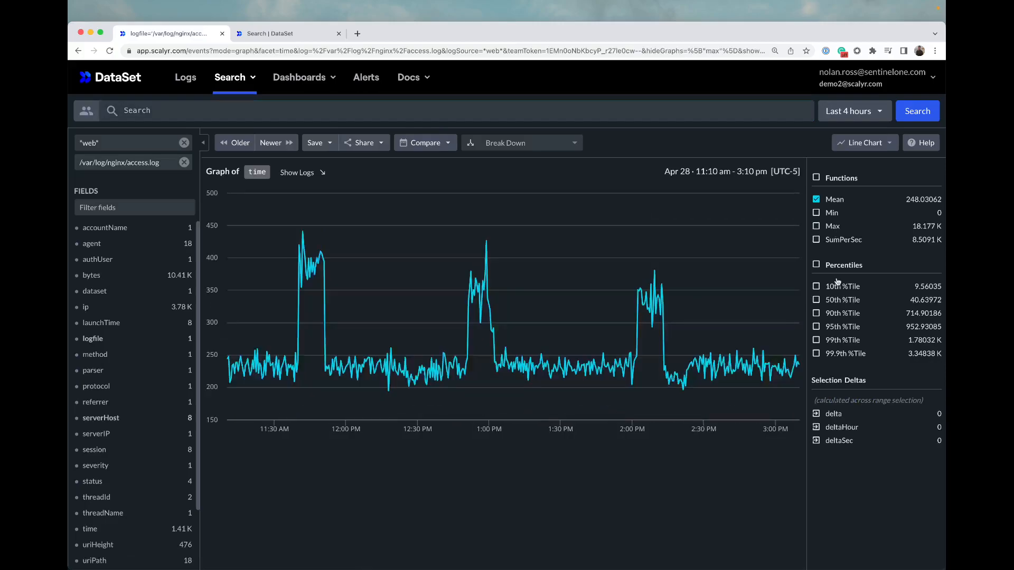
{"action": "left_click", "coordinate": [844, 332]}
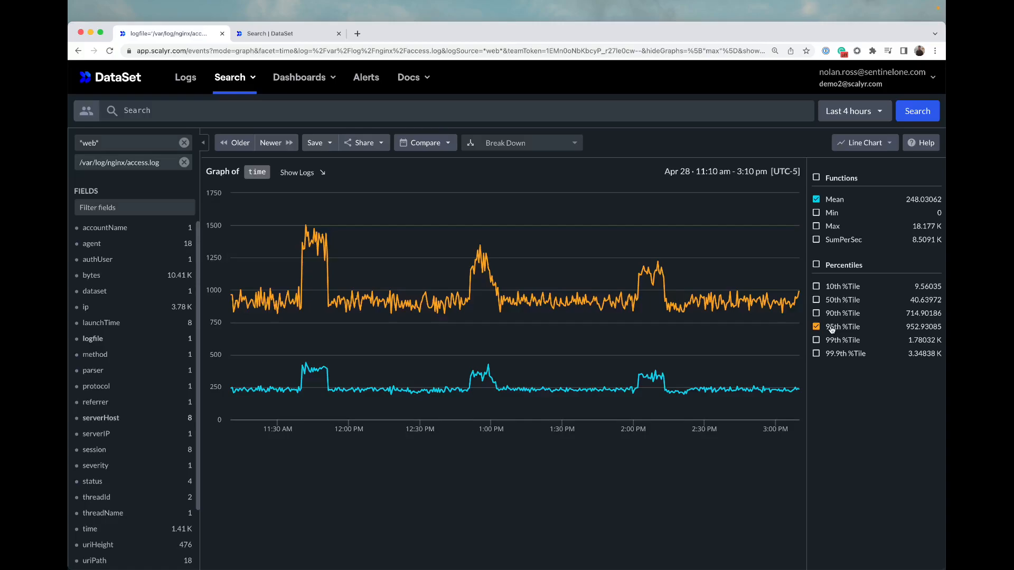
{"action": "left_click", "coordinate": [817, 343]}
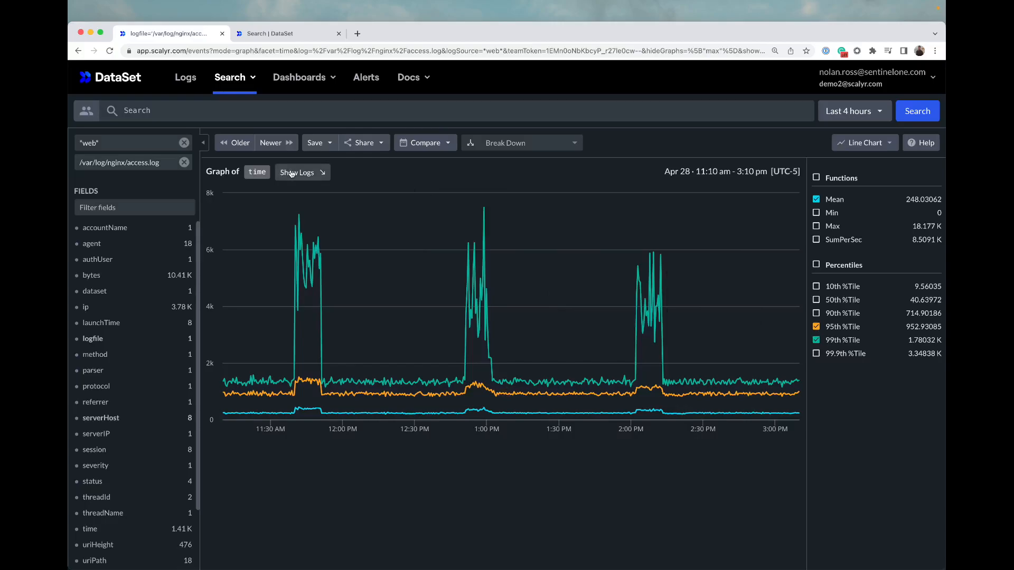
Examine the value distribution of the time field from the log list, and return to the logs.
{"action": "left_click", "coordinate": [78, 51]}
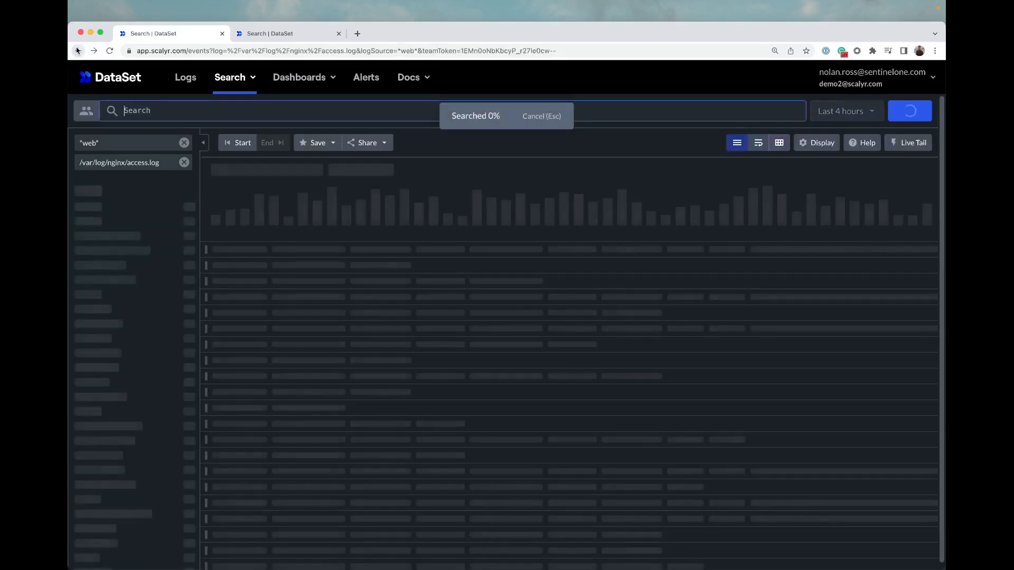
{"action": "left_click", "coordinate": [93, 51]}
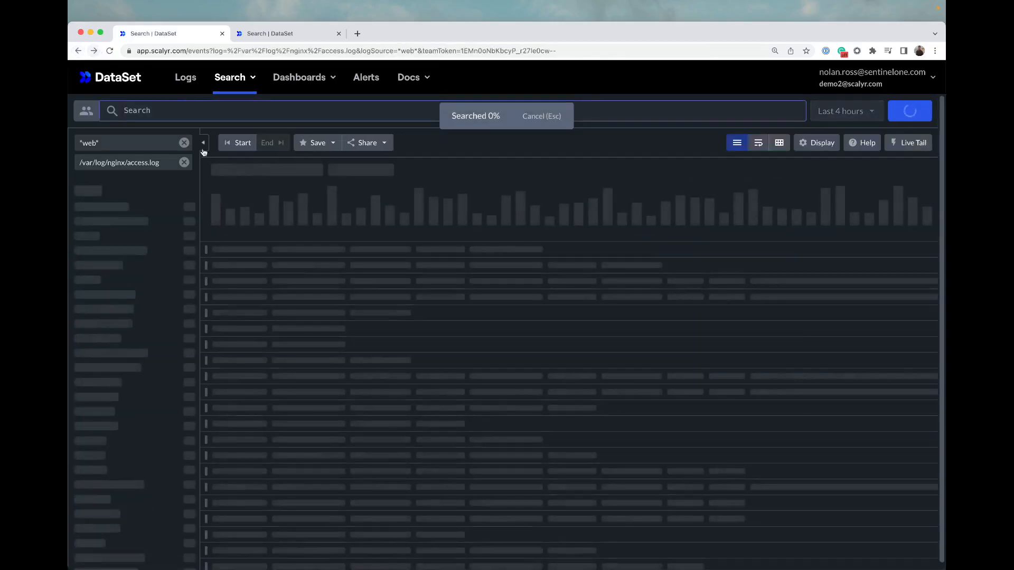
{"action": "scroll", "coordinate": [124, 433], "scroll_direction": "down", "scroll_amount": 1}
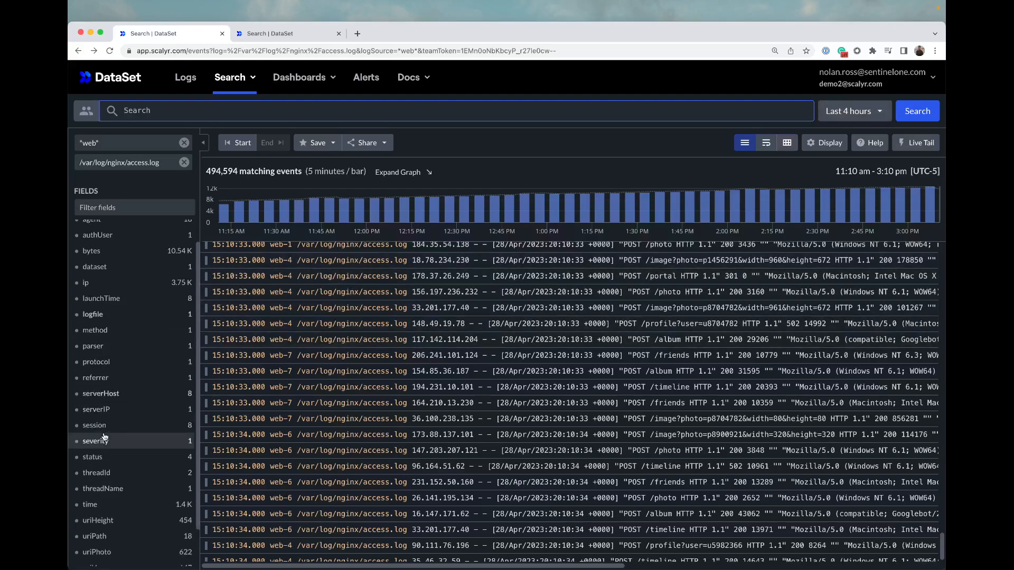
{"action": "left_click", "coordinate": [129, 480]}
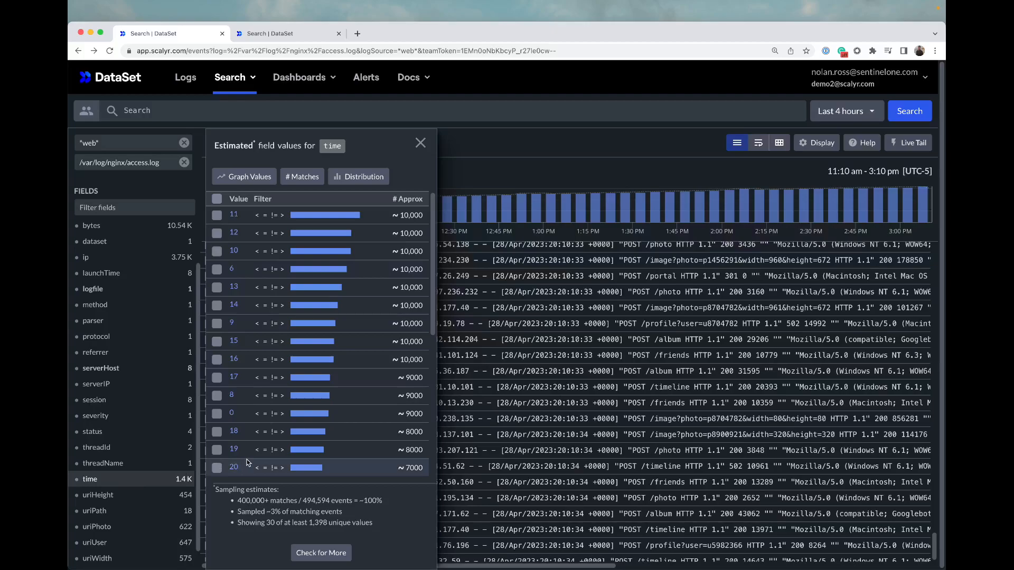
{"action": "left_click", "coordinate": [378, 185]}
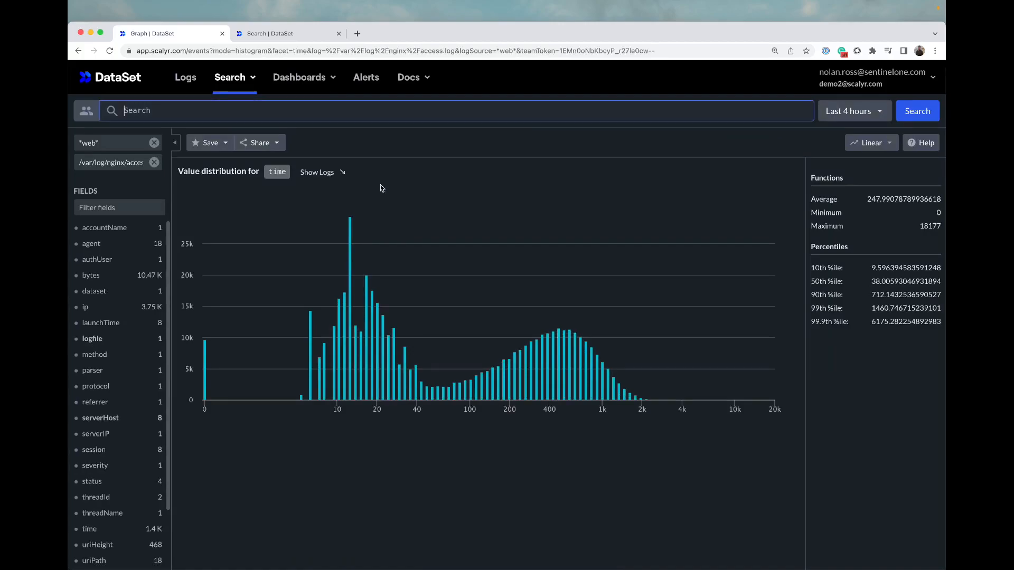
{"action": "mouse_move", "coordinate": [350, 225]}
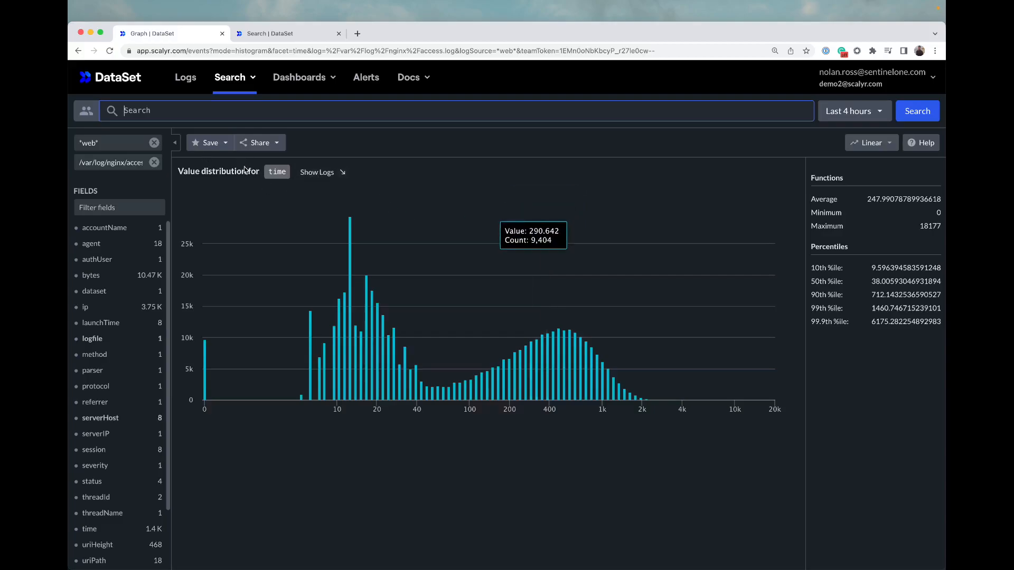
{"action": "left_click", "coordinate": [315, 172]}
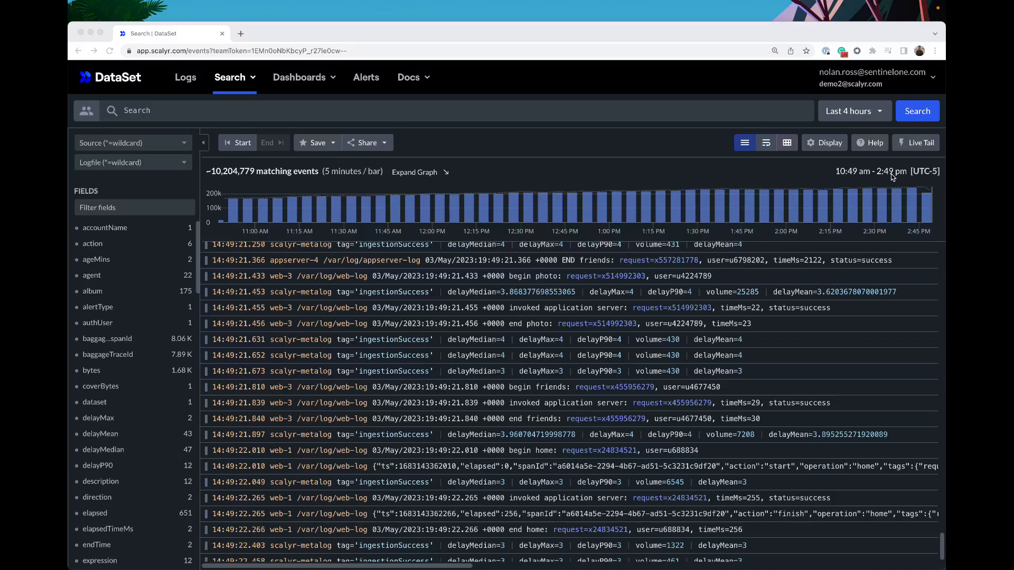
Open the account preferences, browse the specific timezone choices, and set the timezone back to Local time (browser default).
{"action": "left_click", "coordinate": [879, 80]}
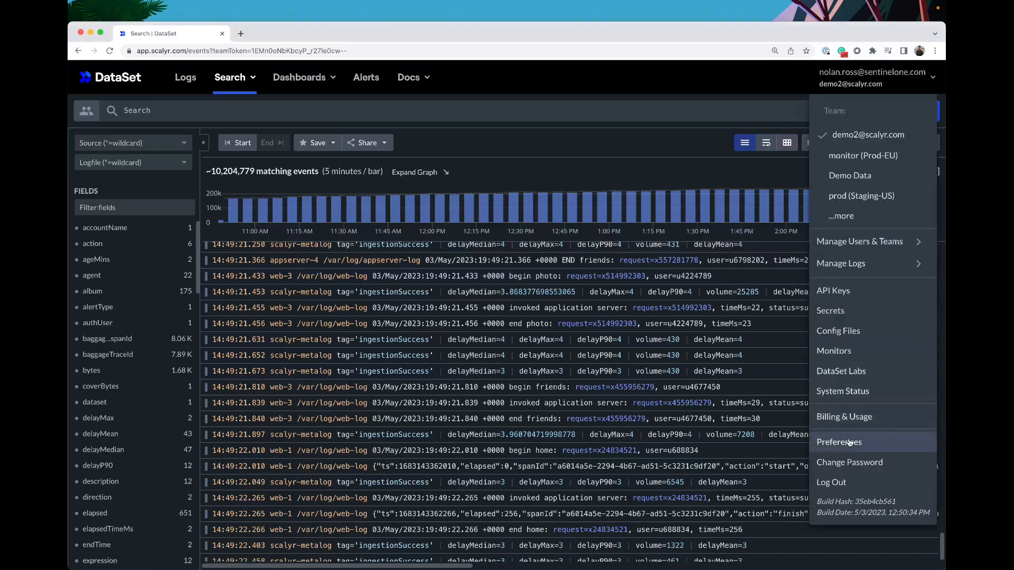
{"action": "left_click", "coordinate": [849, 443]}
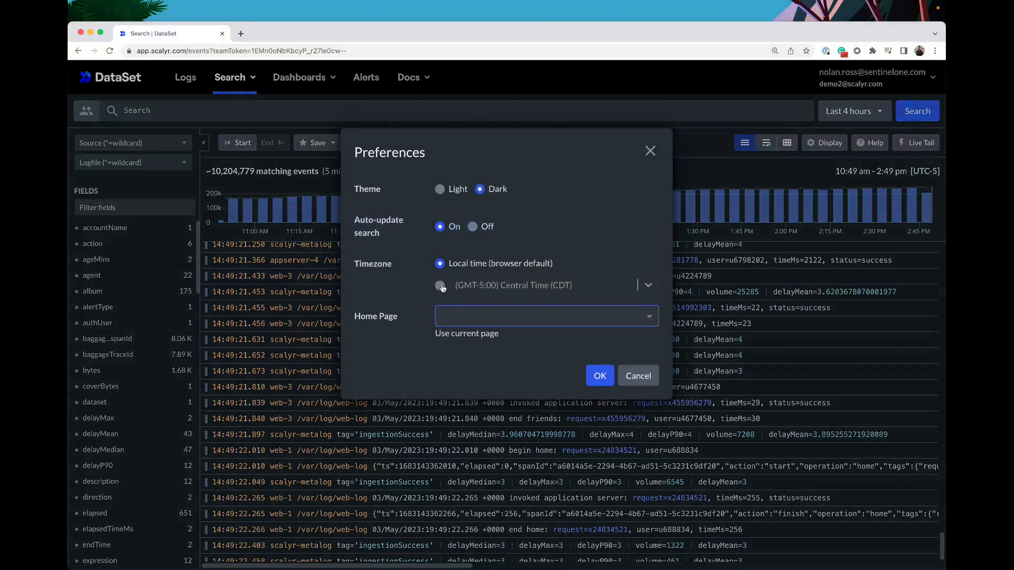
{"action": "left_click", "coordinate": [648, 286]}
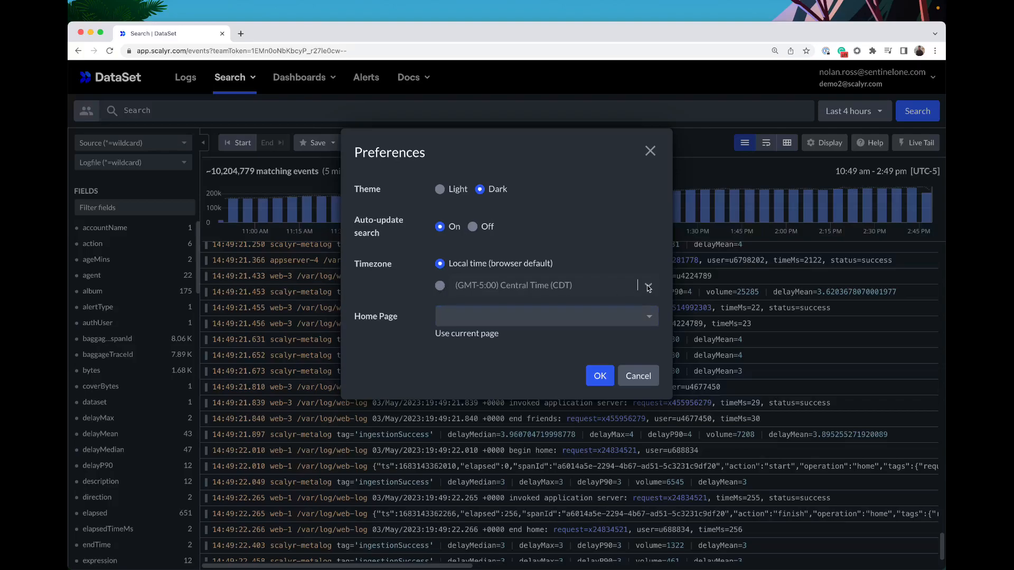
{"action": "left_click", "coordinate": [442, 288]}
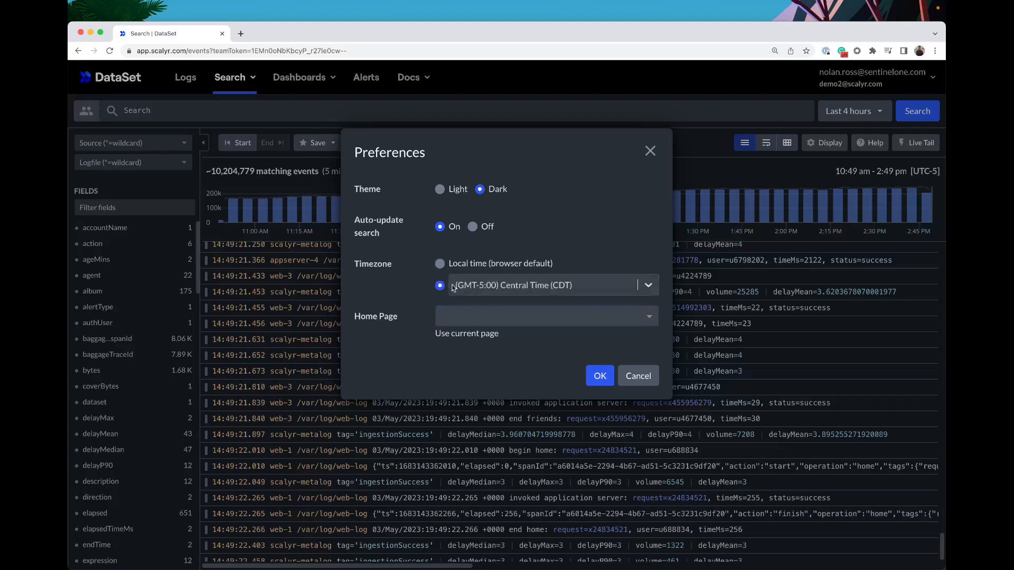
{"action": "left_click", "coordinate": [642, 285]}
{"action": "scroll", "coordinate": [550, 364], "scroll_direction": "down", "scroll_amount": 15}
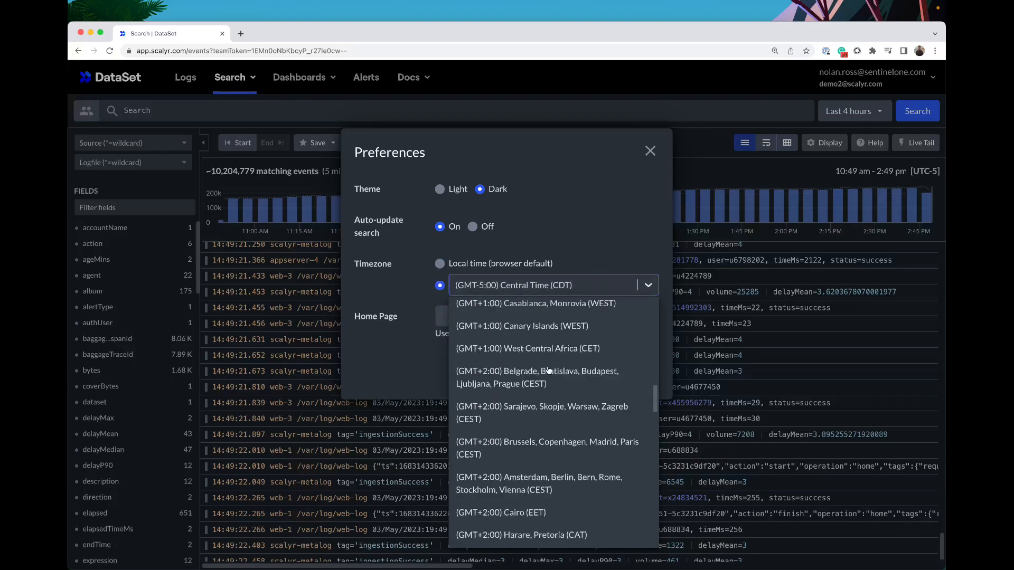
{"action": "scroll", "coordinate": [549, 371], "scroll_direction": "down", "scroll_amount": 5}
{"action": "left_click", "coordinate": [440, 264]}
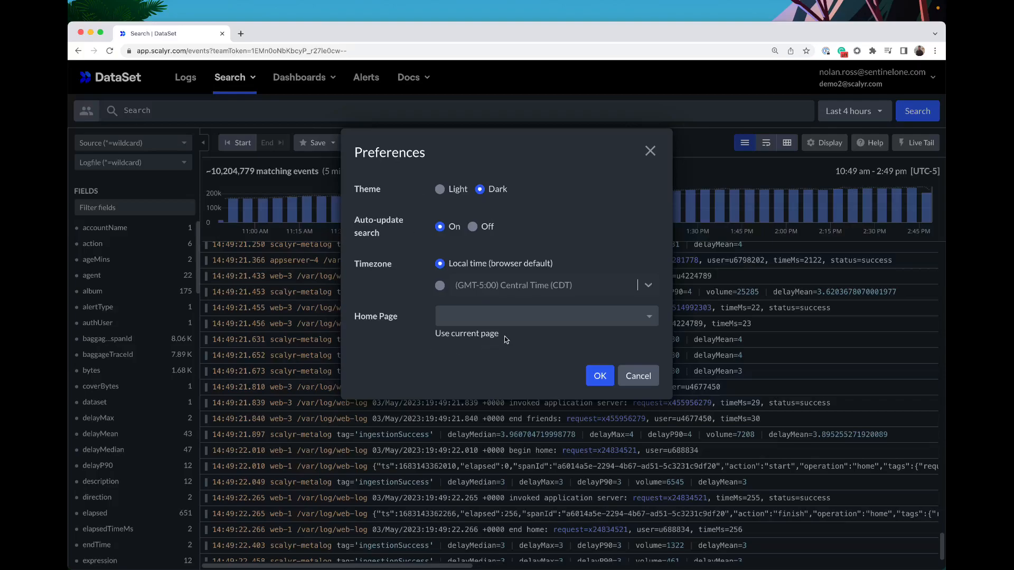
Browse the available Home Page choices in the preferences, and close the preferences without changing anything.
{"action": "left_click", "coordinate": [649, 319]}
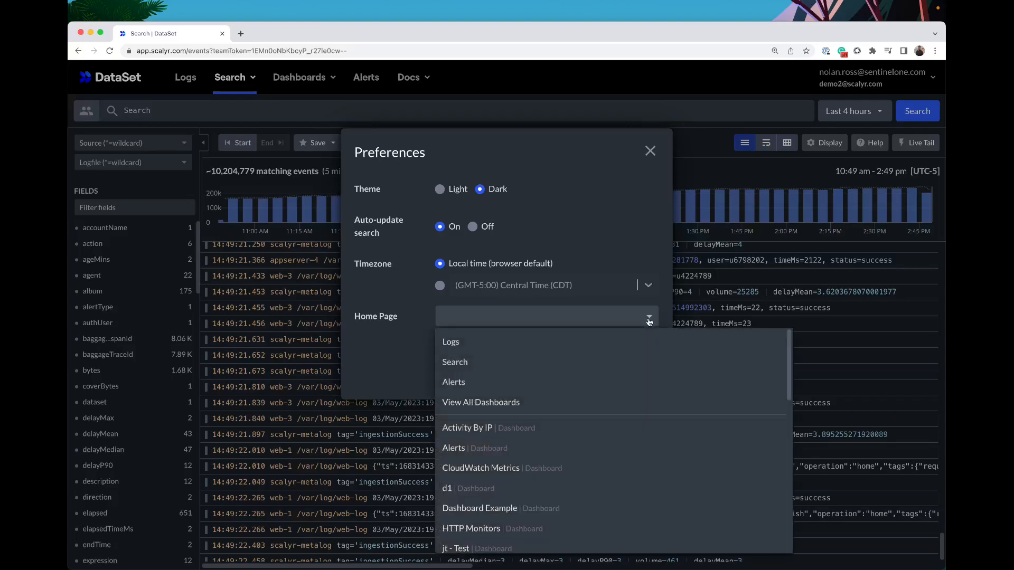
{"action": "left_click", "coordinate": [595, 251]}
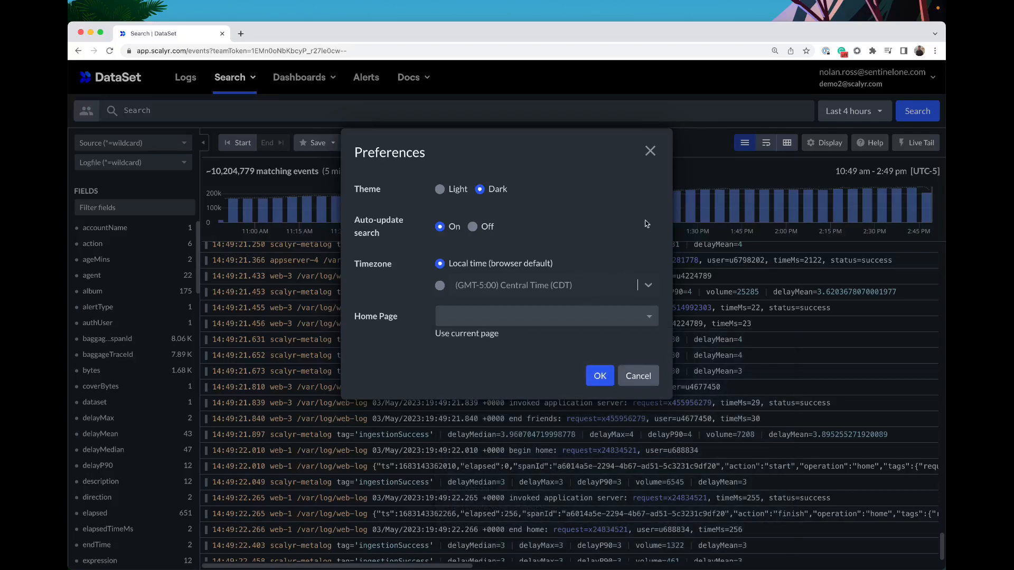
{"action": "left_click", "coordinate": [650, 151]}
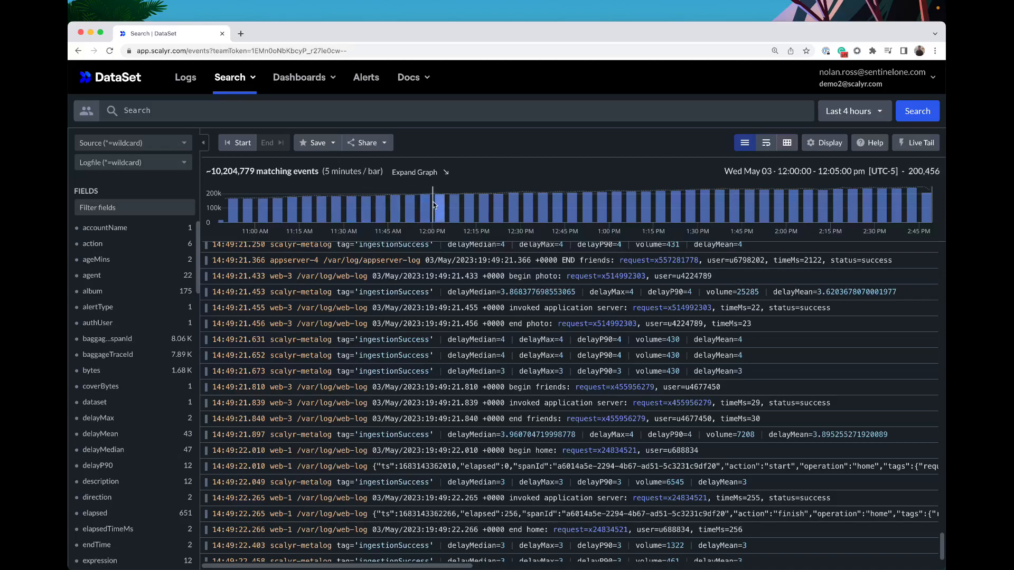
Narrow the event graph to 12:00 pm - 12:20 pm, and jump to the log entries around 12:14 and 12:07 pm.
{"action": "left_click_drag", "start_coordinate": [442, 202], "coordinate": [492, 207]}
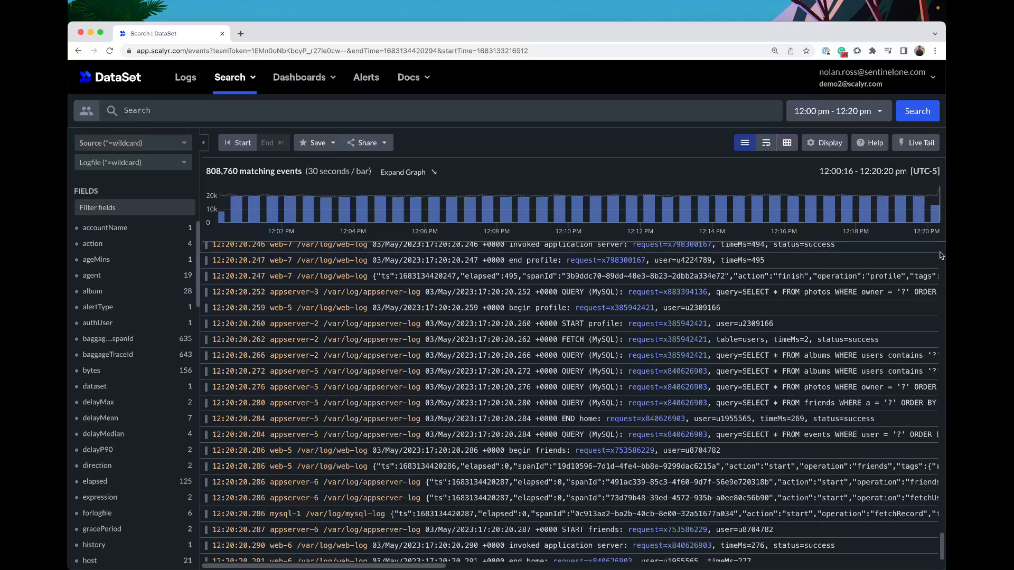
{"action": "scroll", "coordinate": [834, 436], "scroll_direction": "down", "scroll_amount": 1}
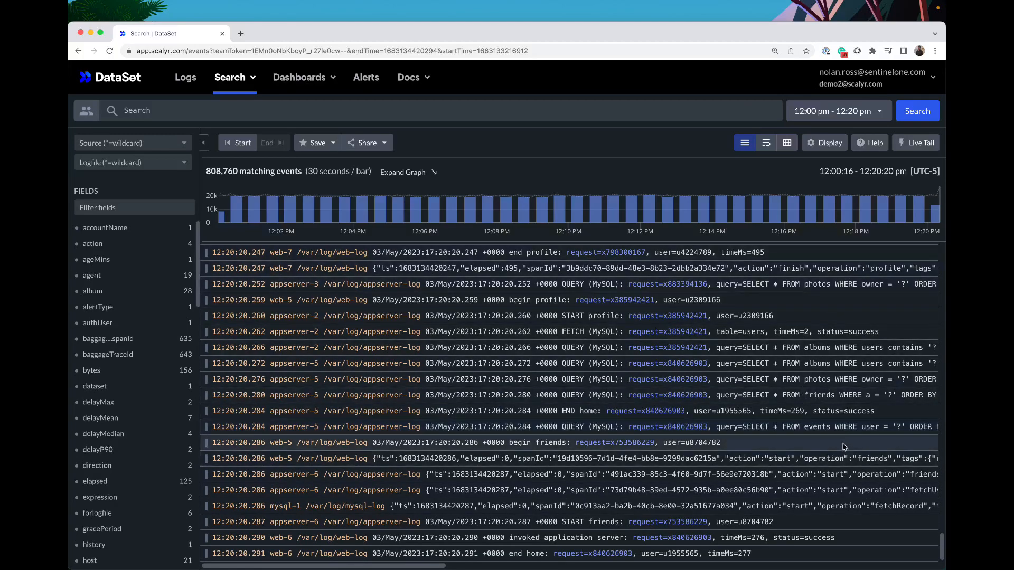
{"action": "left_click", "coordinate": [738, 208]}
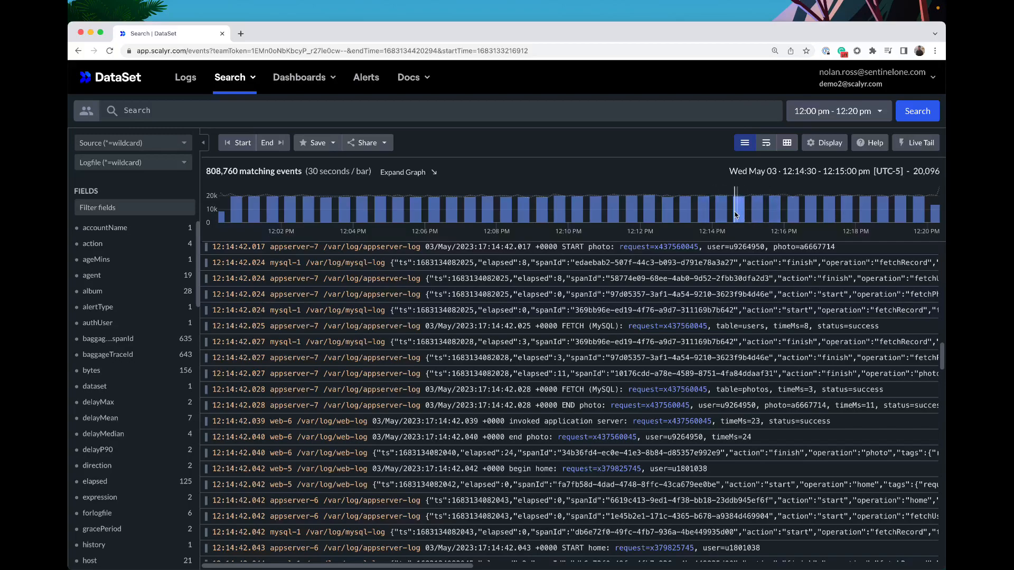
{"action": "scroll", "coordinate": [722, 439], "scroll_direction": "up", "scroll_amount": 5}
{"action": "scroll", "coordinate": [722, 438], "scroll_direction": "up", "scroll_amount": 1}
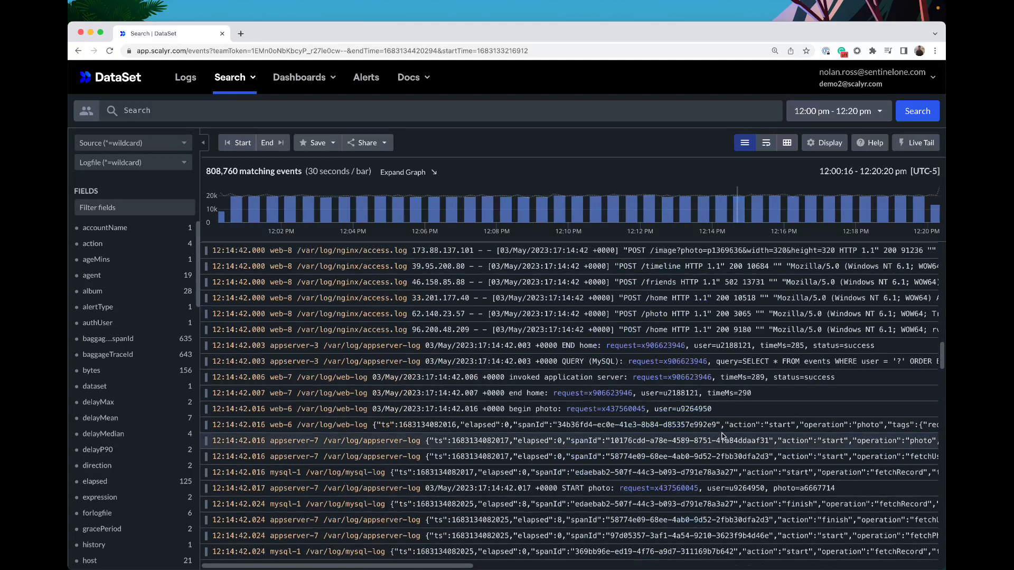
{"action": "left_click", "coordinate": [470, 216]}
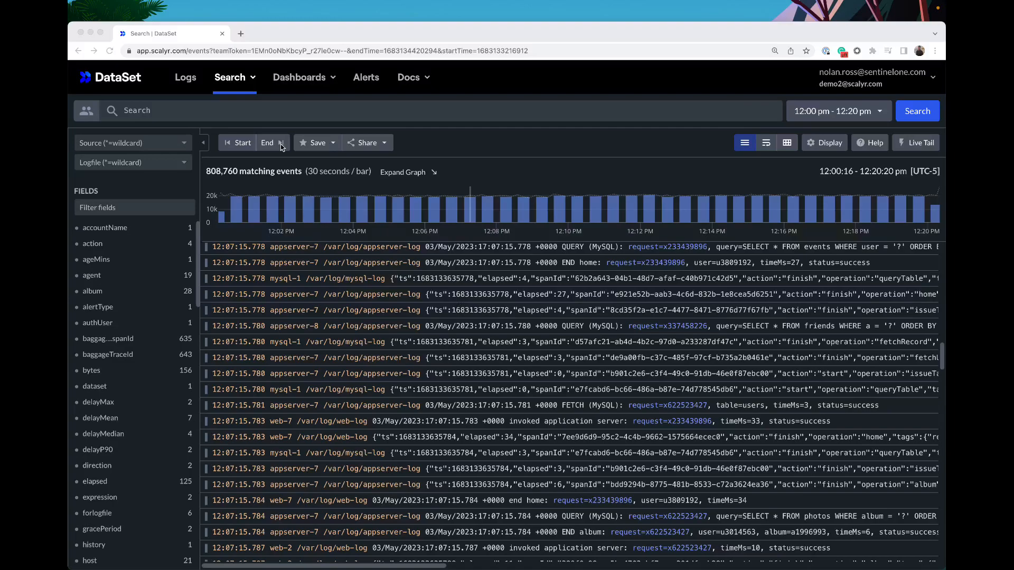
Review the Save Search options without saving, and look over the saved and shared searches.
{"action": "left_click", "coordinate": [326, 146]}
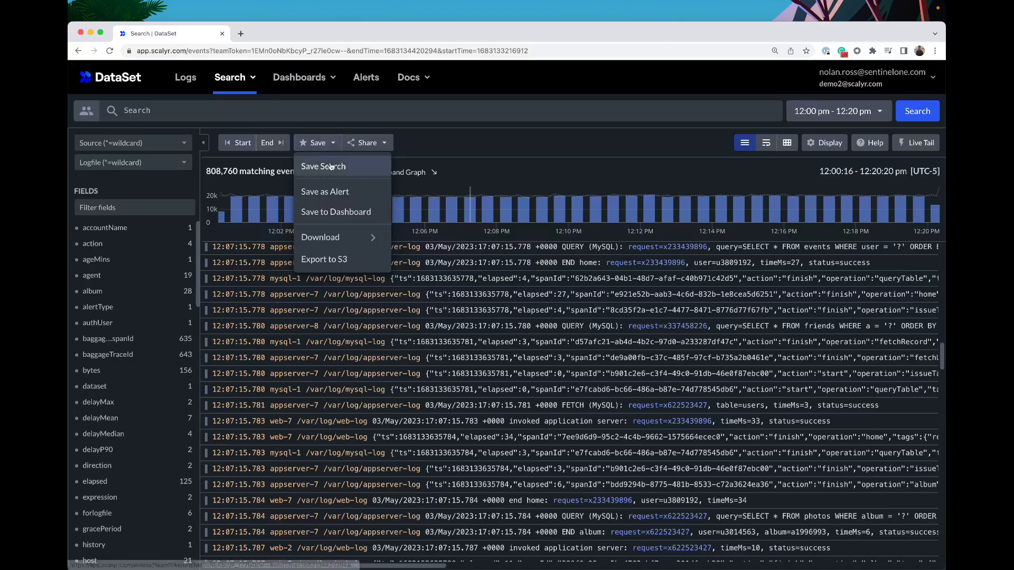
{"action": "left_click", "coordinate": [330, 166]}
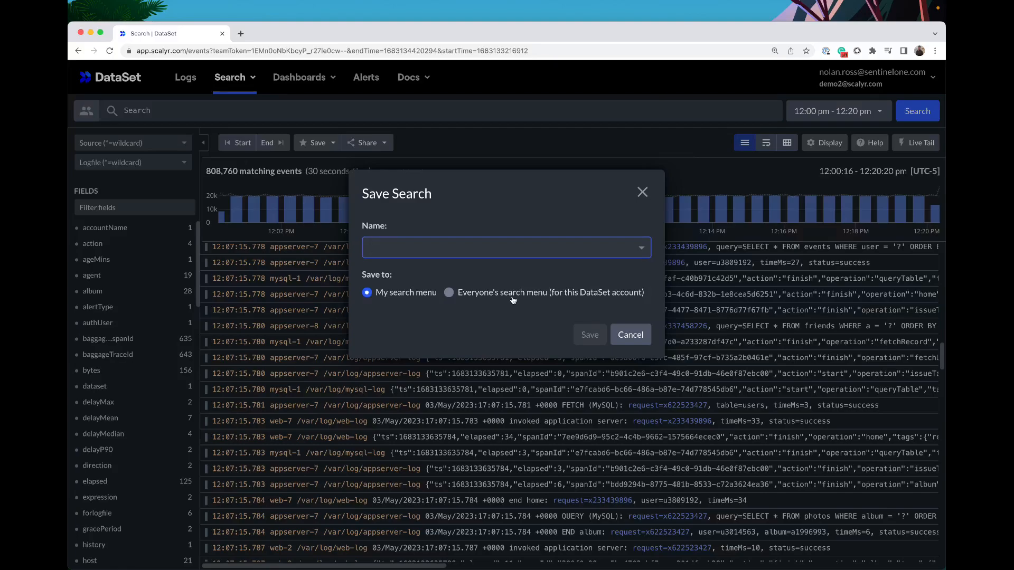
{"action": "left_click", "coordinate": [642, 192]}
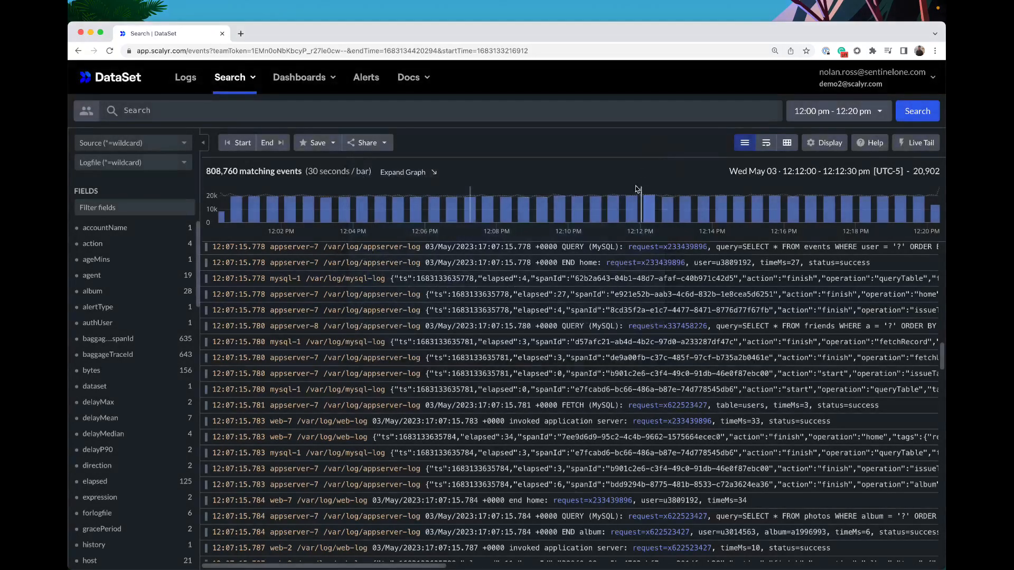
{"action": "left_click", "coordinate": [244, 77]}
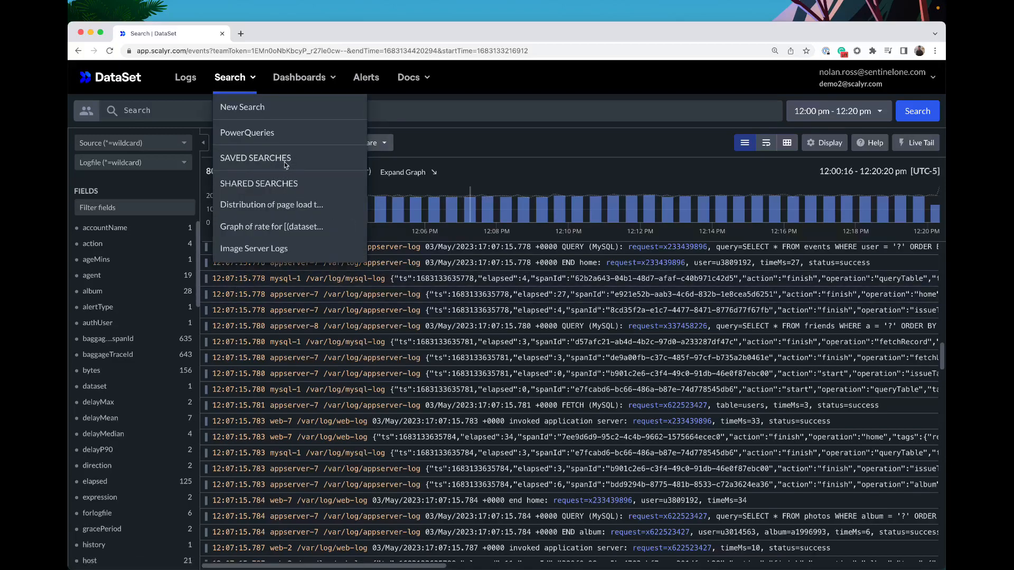
{"action": "left_click", "coordinate": [479, 150]}
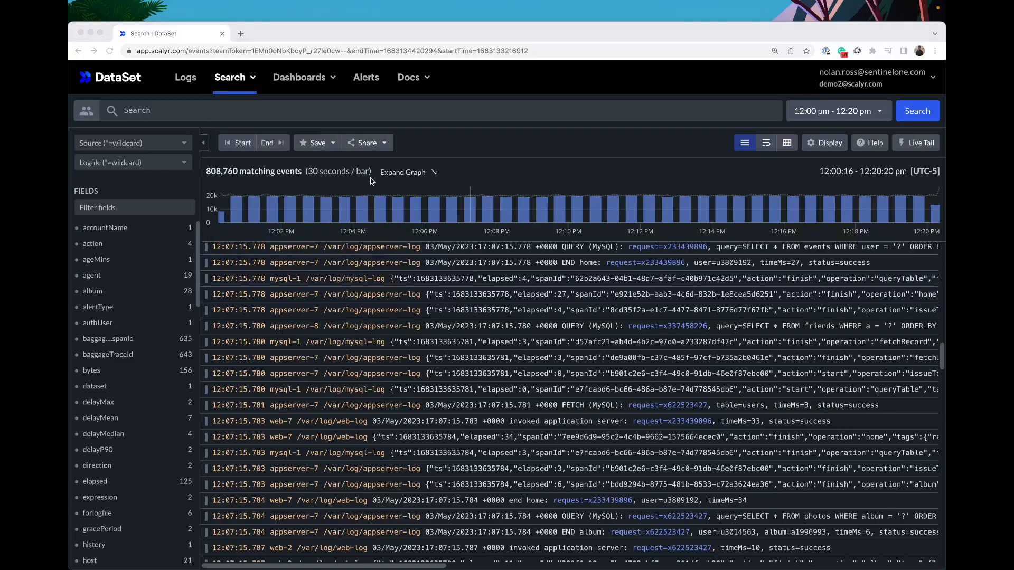
Review the alert, dashboard, download and S3 export options for saving the search, and the options for sharing it.
{"action": "left_click", "coordinate": [331, 143]}
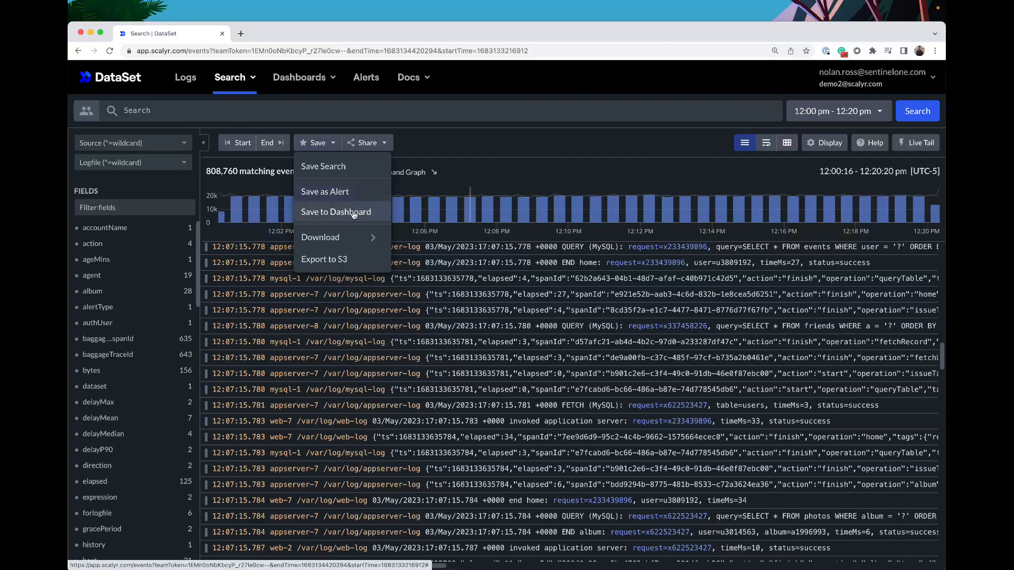
{"action": "mouse_move", "coordinate": [340, 240]}
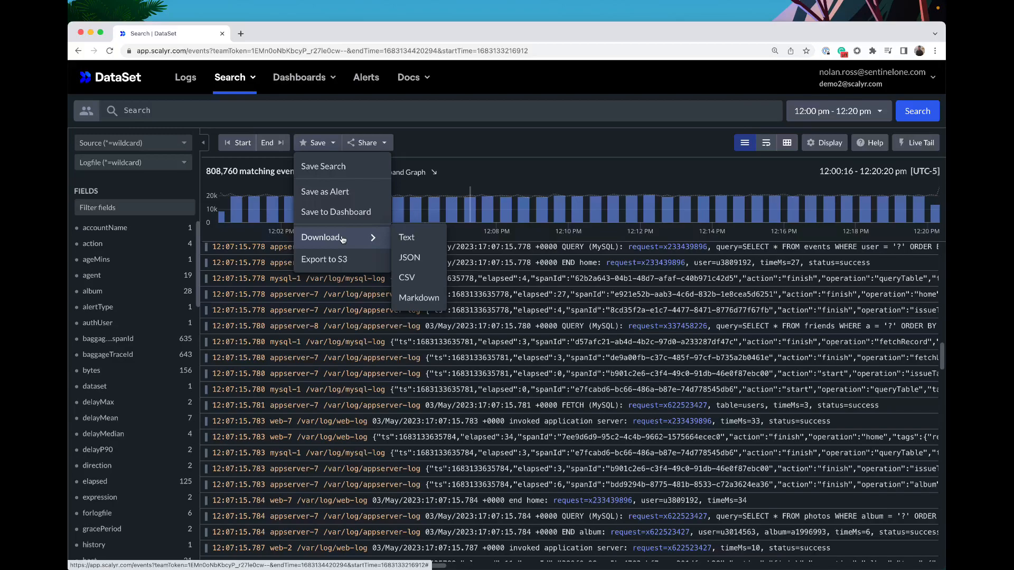
{"action": "left_click", "coordinate": [340, 265]}
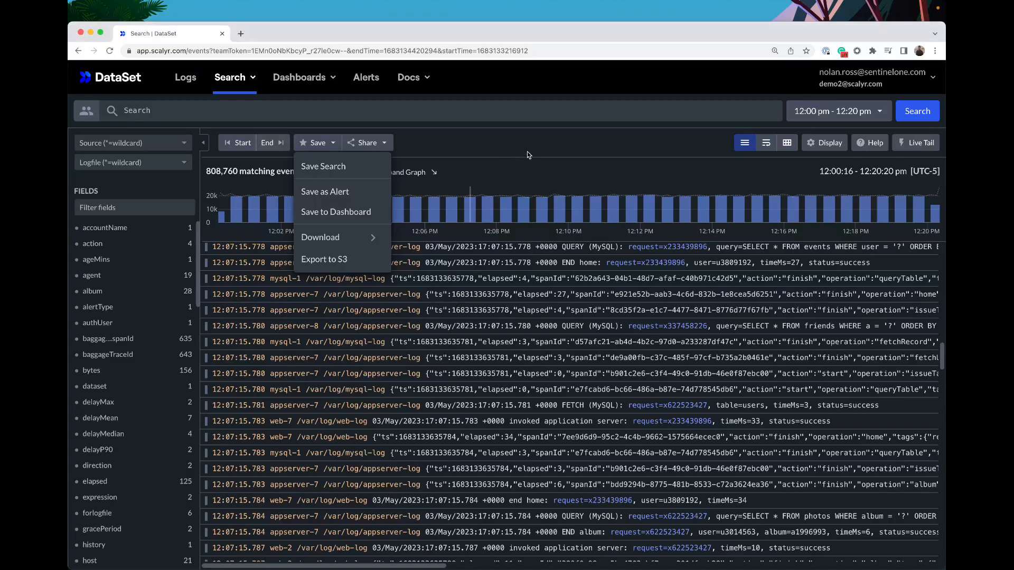
{"action": "left_click", "coordinate": [380, 144]}
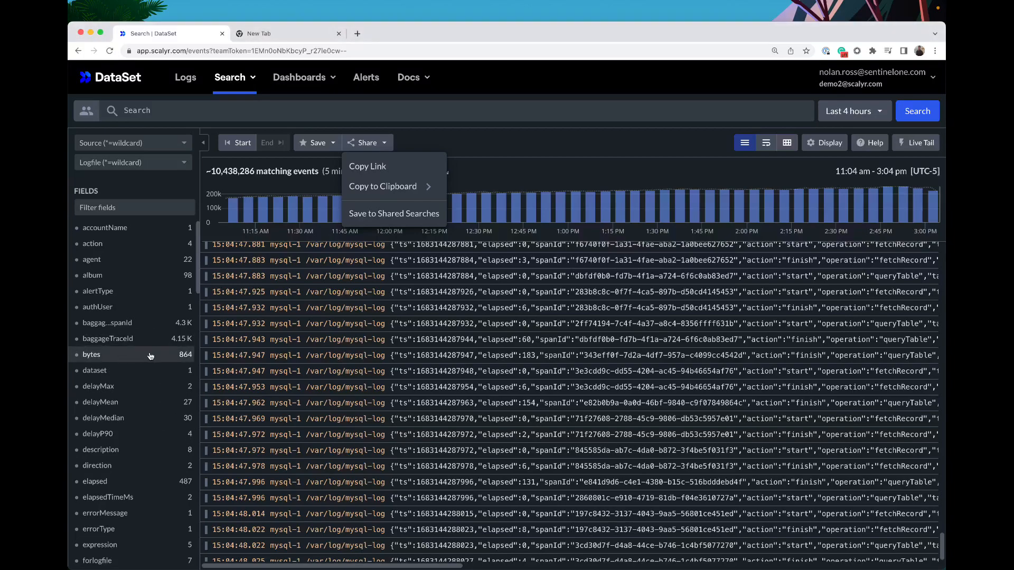
Filter the last 4 hours of logs to accountName='default' and direction='in' using the field values.
{"action": "left_click", "coordinate": [179, 228]}
{"action": "left_click", "coordinate": [237, 217]}
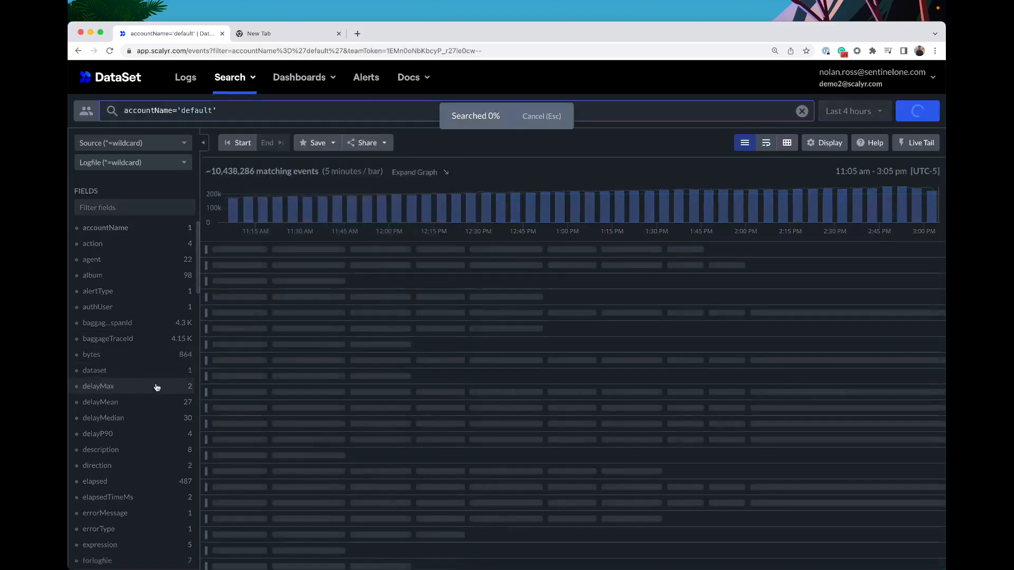
{"action": "left_click", "coordinate": [153, 482]}
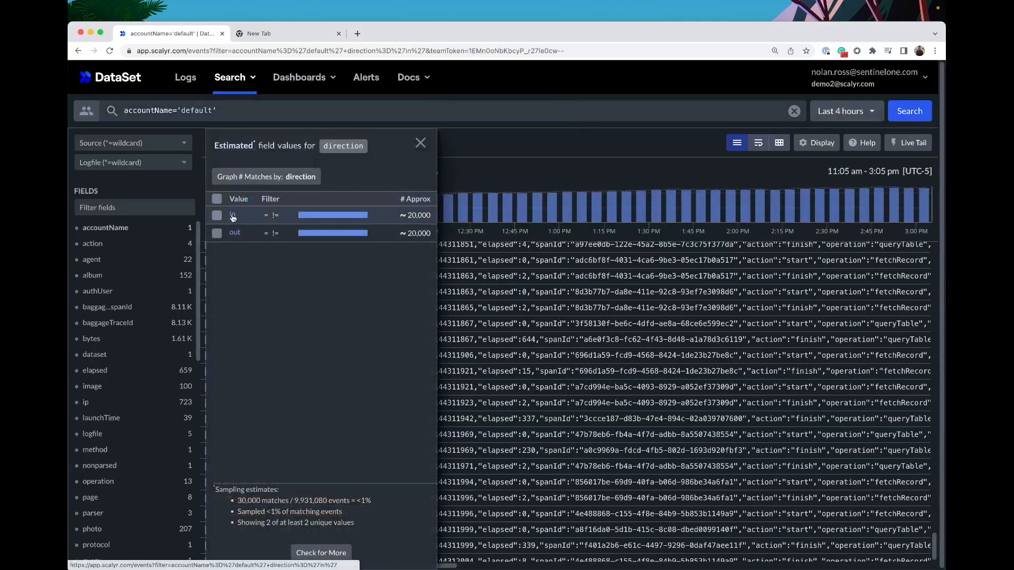
{"action": "left_click", "coordinate": [232, 215]}
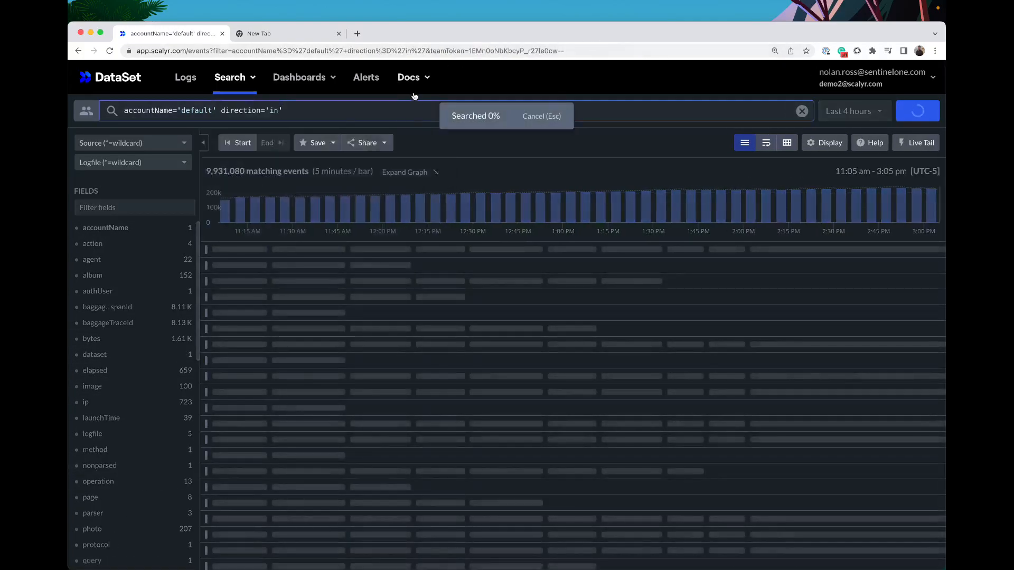
Copy a shareable link to the filtered search and paste it as the address in the empty browser tab.
{"action": "left_click", "coordinate": [366, 144]}
{"action": "left_click", "coordinate": [383, 166]}
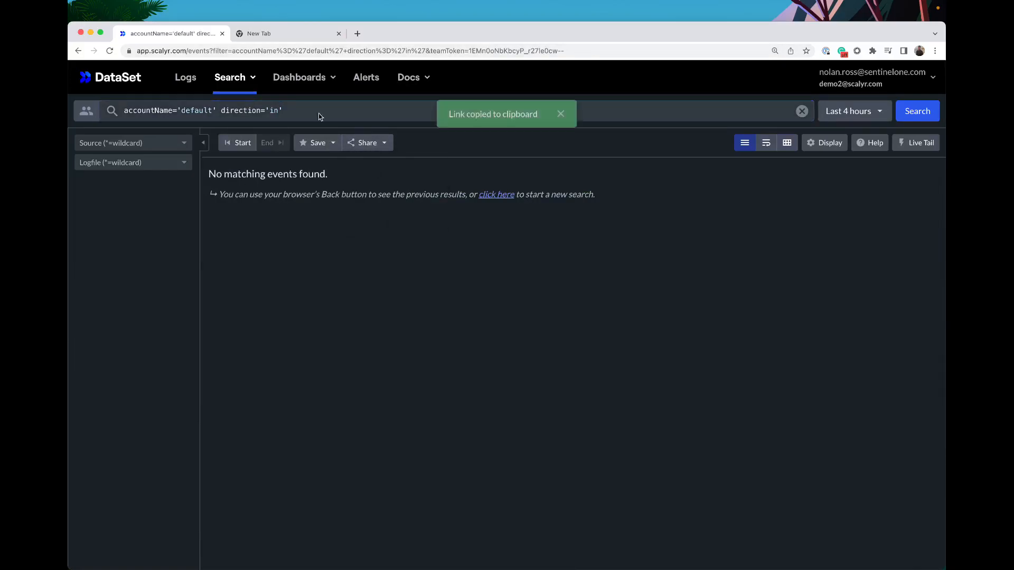
{"action": "left_click", "coordinate": [279, 35]}
{"action": "key", "text": "super+v"}
{"action": "key", "text": "super+a"}
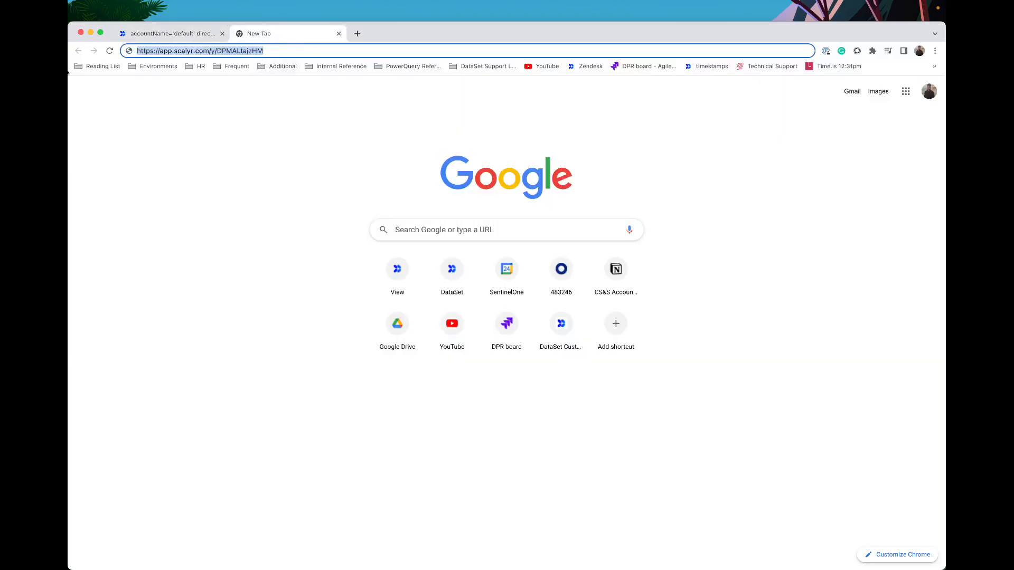
{"action": "key", "text": "super+v"}
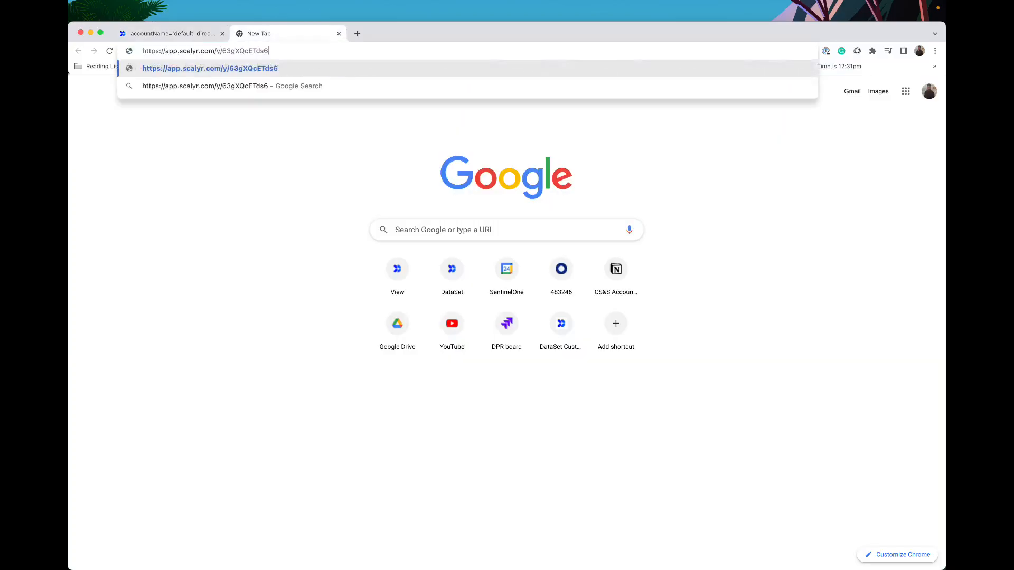
Return to the unfiltered log search, watch the incoming events in Live Tail, and close it.
{"action": "left_click", "coordinate": [180, 34]}
{"action": "left_click", "coordinate": [78, 51]}
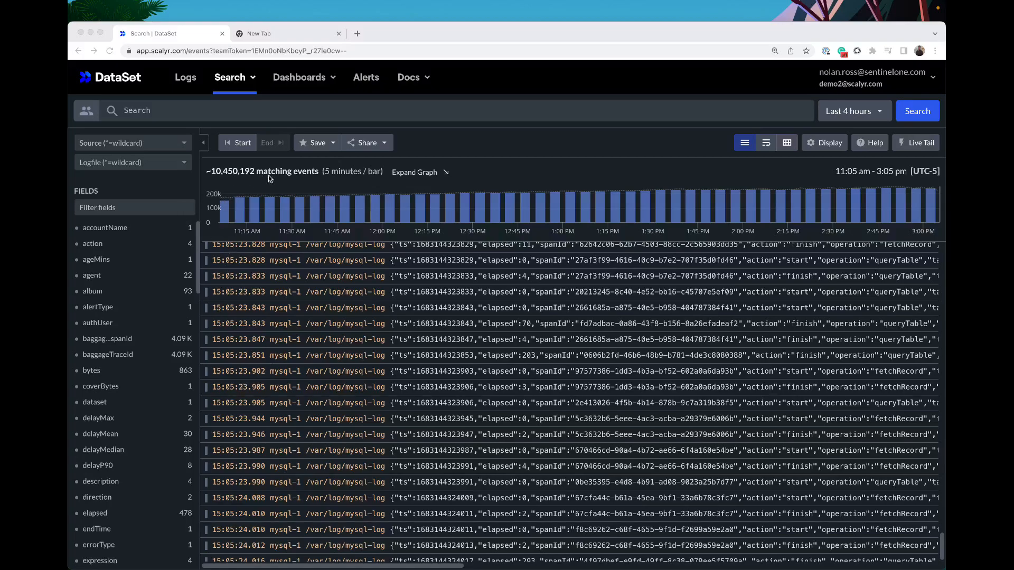
{"action": "left_click", "coordinate": [917, 144]}
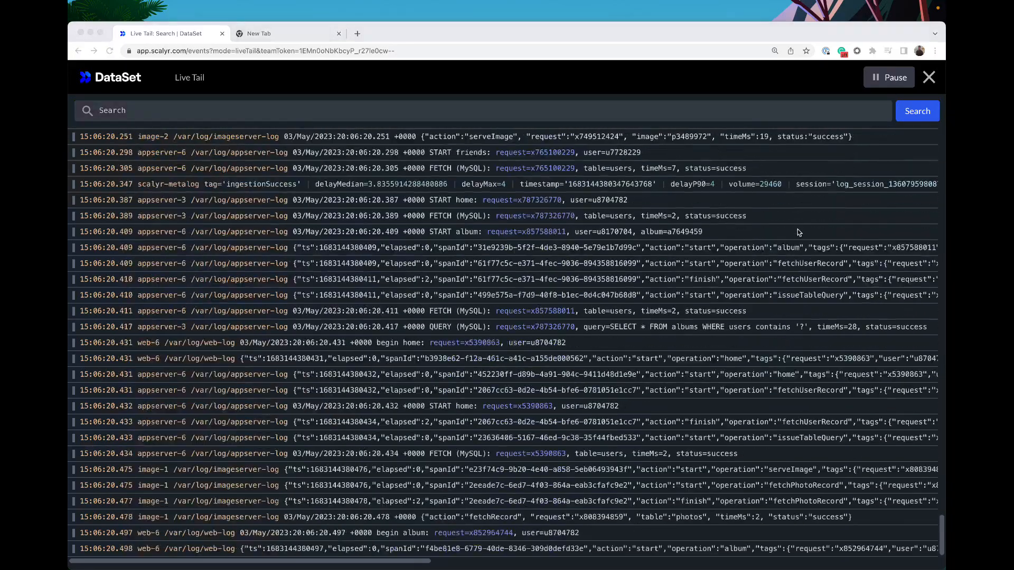
{"action": "left_click", "coordinate": [929, 78]}
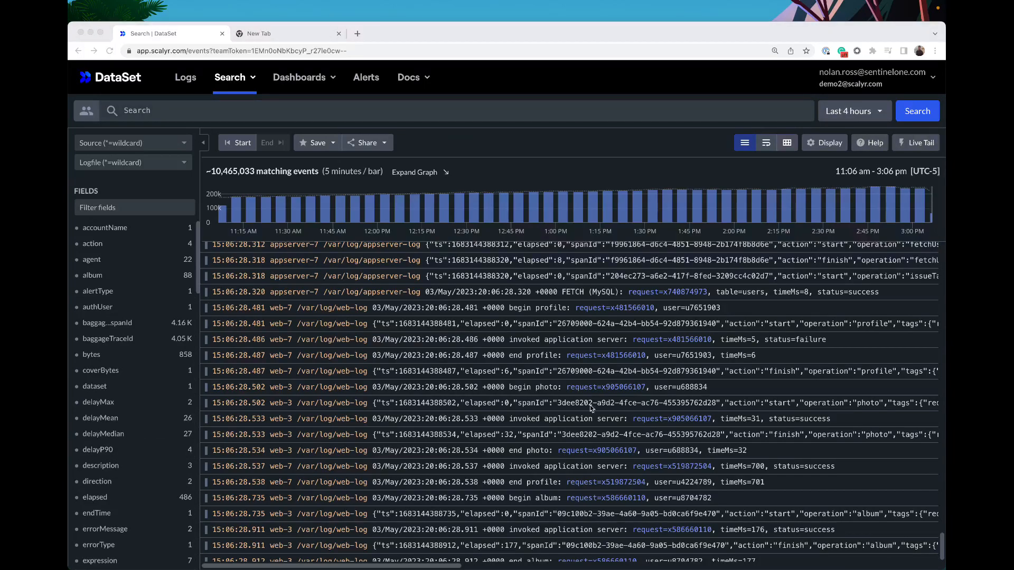
Review the display settings, and switch the log results to wrapping rows and on to the table layout.
{"action": "left_click", "coordinate": [833, 147]}
{"action": "left_click", "coordinate": [834, 146]}
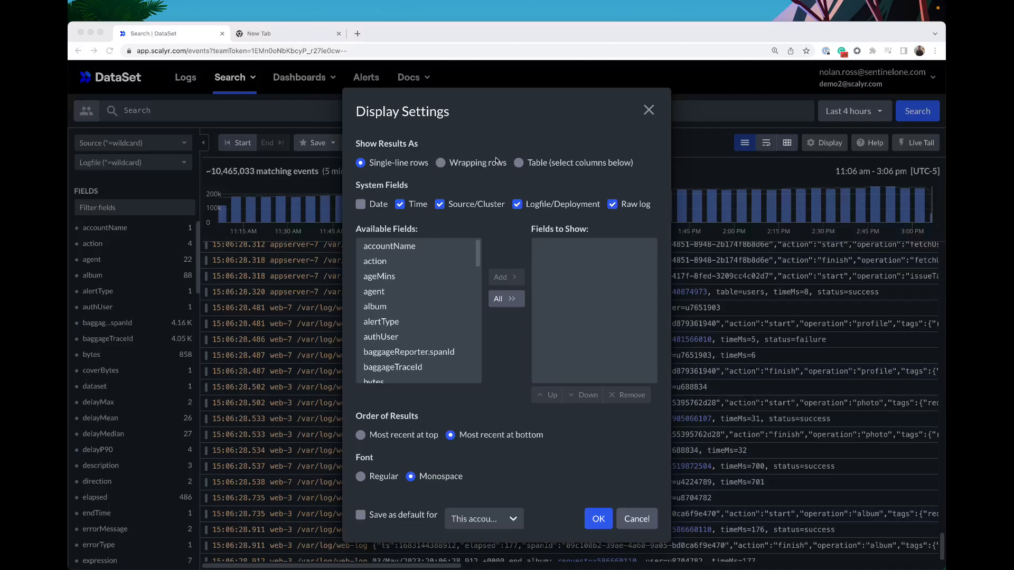
{"action": "left_click", "coordinate": [648, 110]}
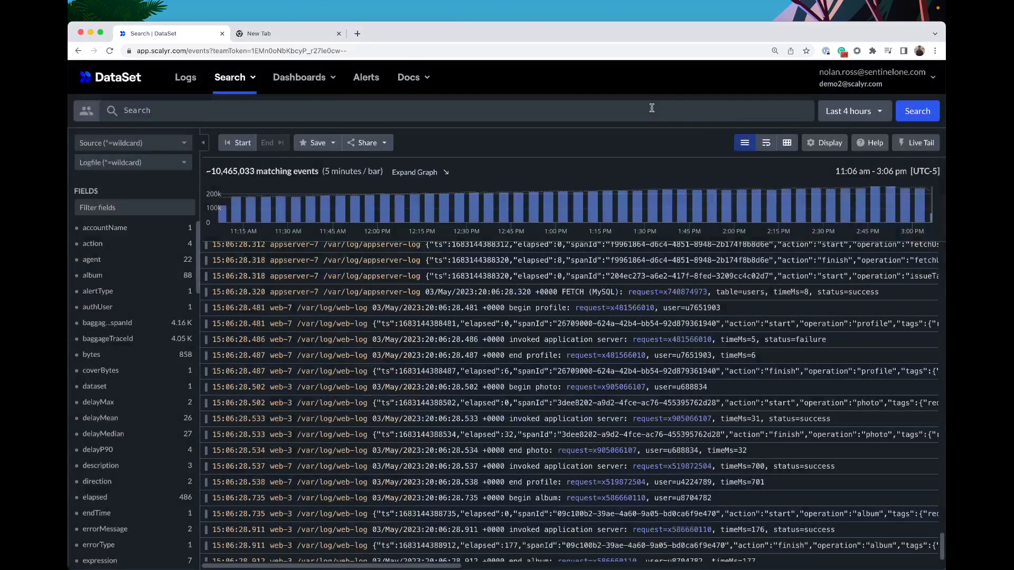
{"action": "left_click", "coordinate": [766, 142]}
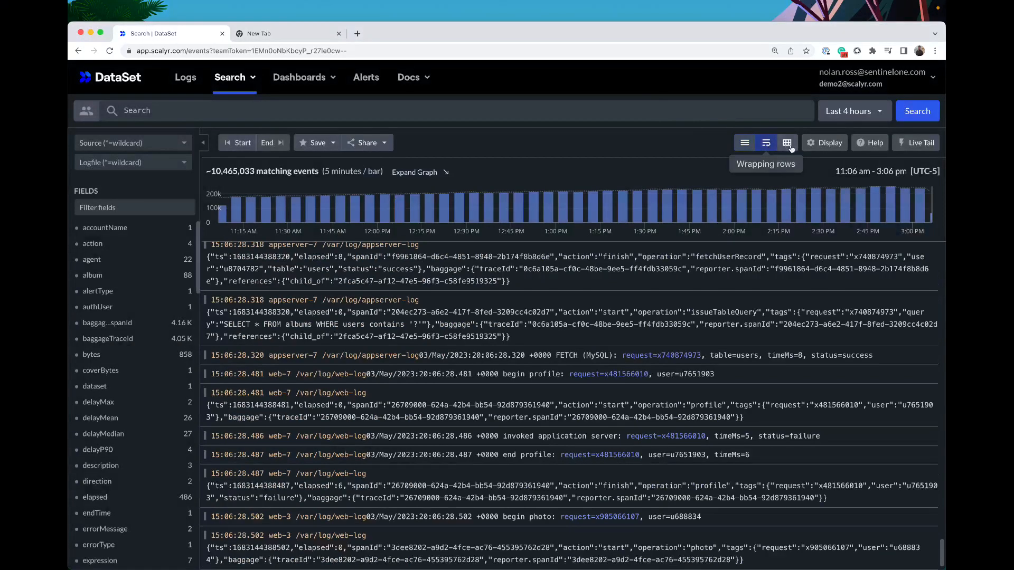
{"action": "left_click", "coordinate": [788, 145]}
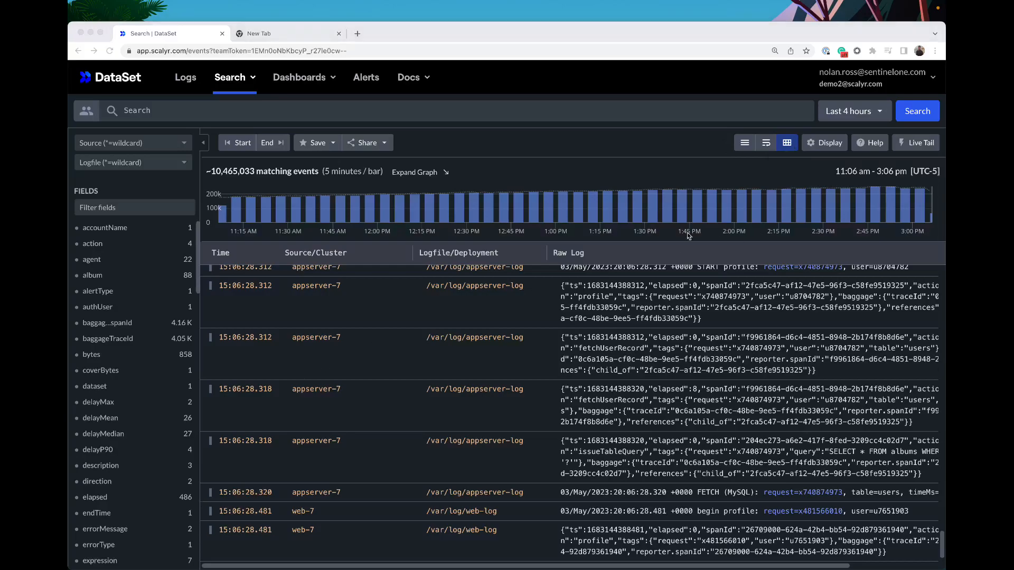
Add accountName and authUser to the fields to show in the results table's display settings.
{"action": "left_click", "coordinate": [822, 148]}
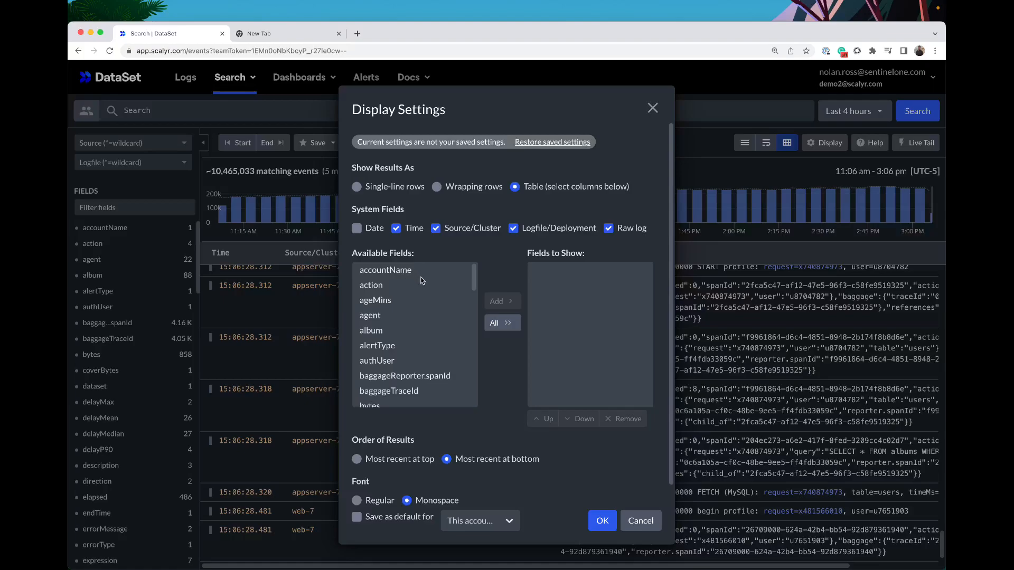
{"action": "left_click", "coordinate": [389, 274]}
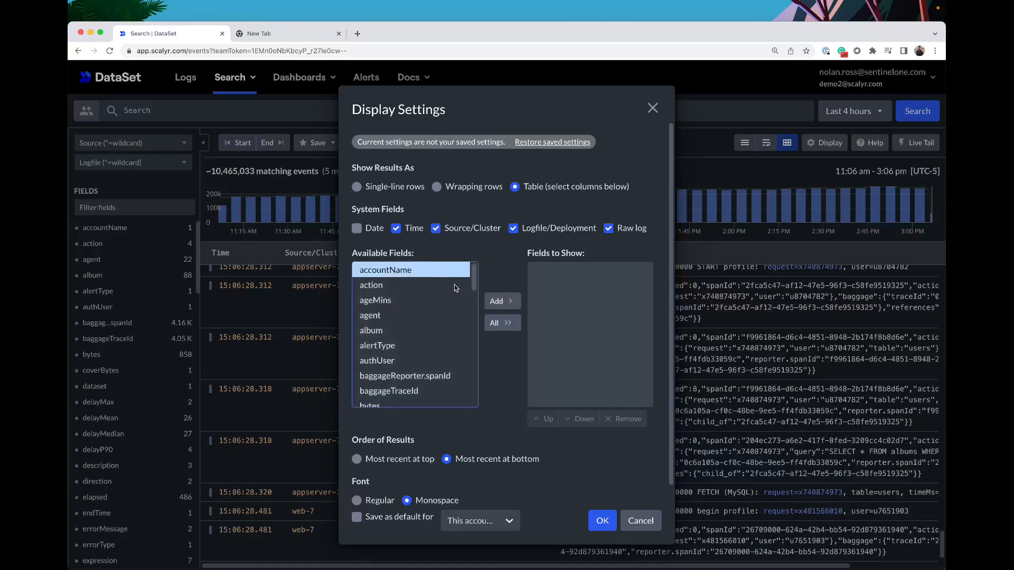
{"action": "left_click", "coordinate": [496, 301]}
{"action": "left_click", "coordinate": [401, 345]}
{"action": "left_click", "coordinate": [497, 301]}
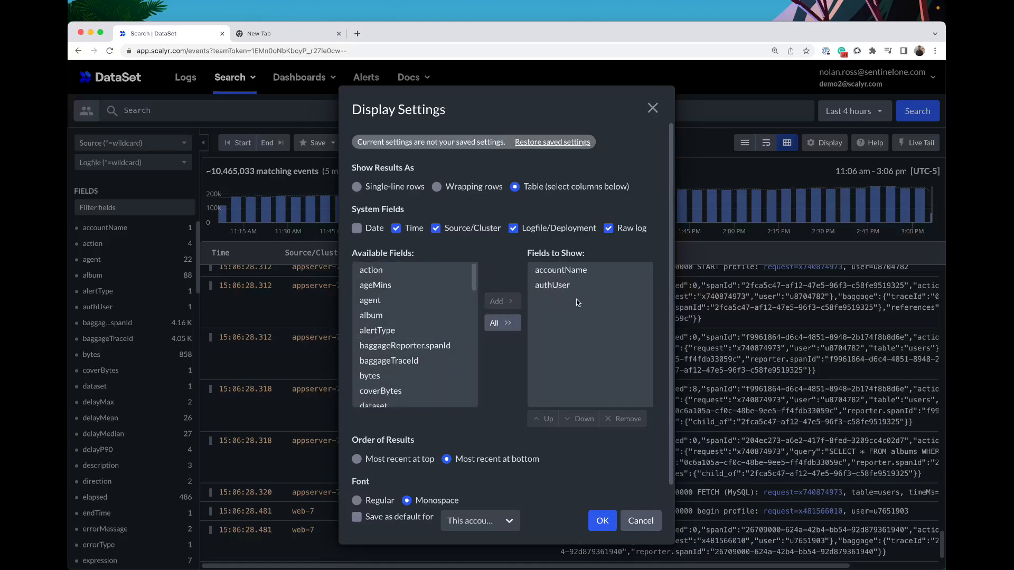
Remove authUser and accountName from the fields to show in the results table.
{"action": "left_click", "coordinate": [568, 286]}
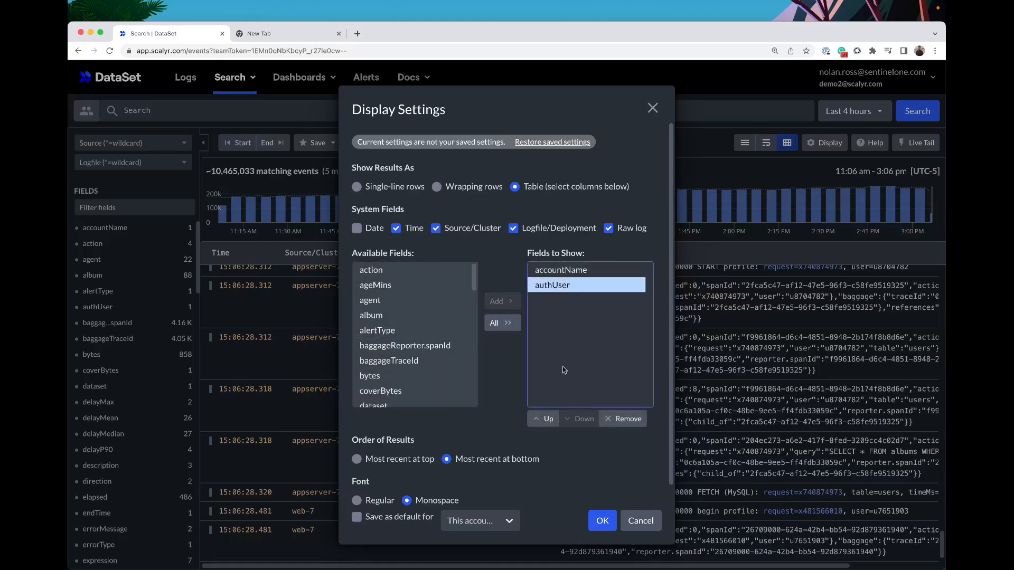
{"action": "left_click", "coordinate": [623, 419]}
{"action": "left_click", "coordinate": [565, 270]}
{"action": "left_click", "coordinate": [624, 419]}
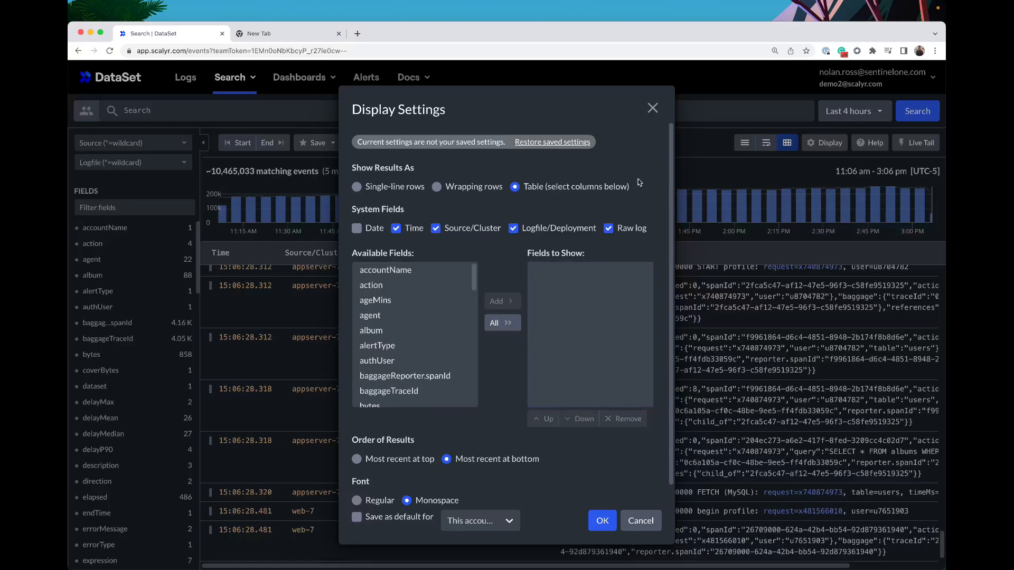
Close the display settings and show the delayMedian and endTime fields as columns in the results table.
{"action": "left_click", "coordinate": [652, 109]}
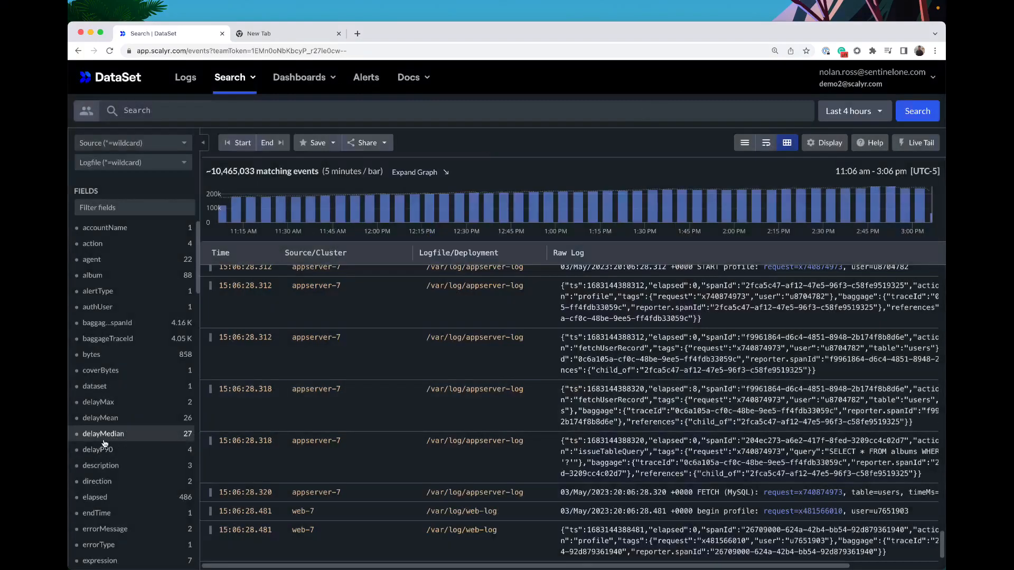
{"action": "left_click", "coordinate": [77, 435]}
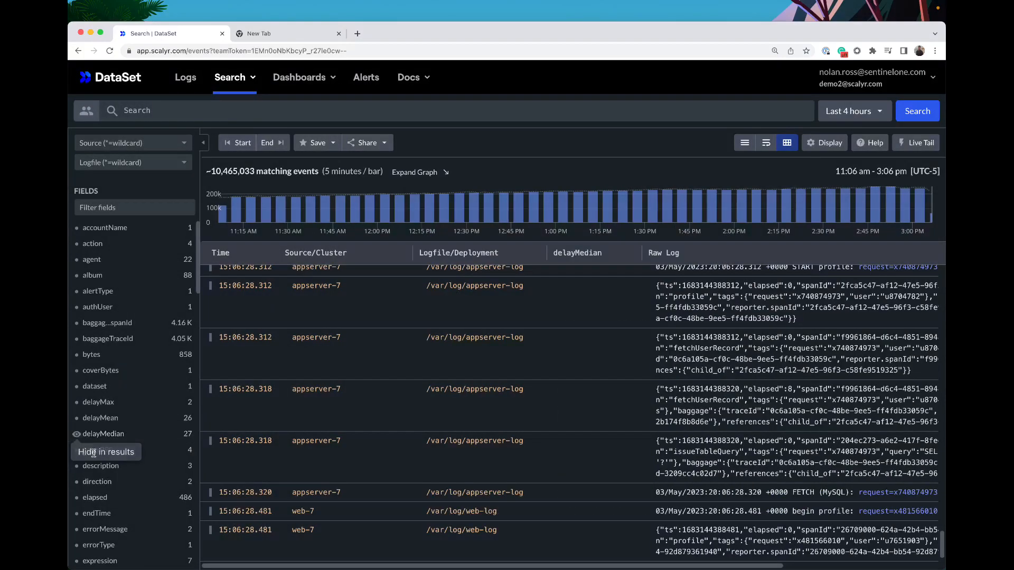
{"action": "scroll", "coordinate": [87, 489], "scroll_direction": "down", "scroll_amount": 1}
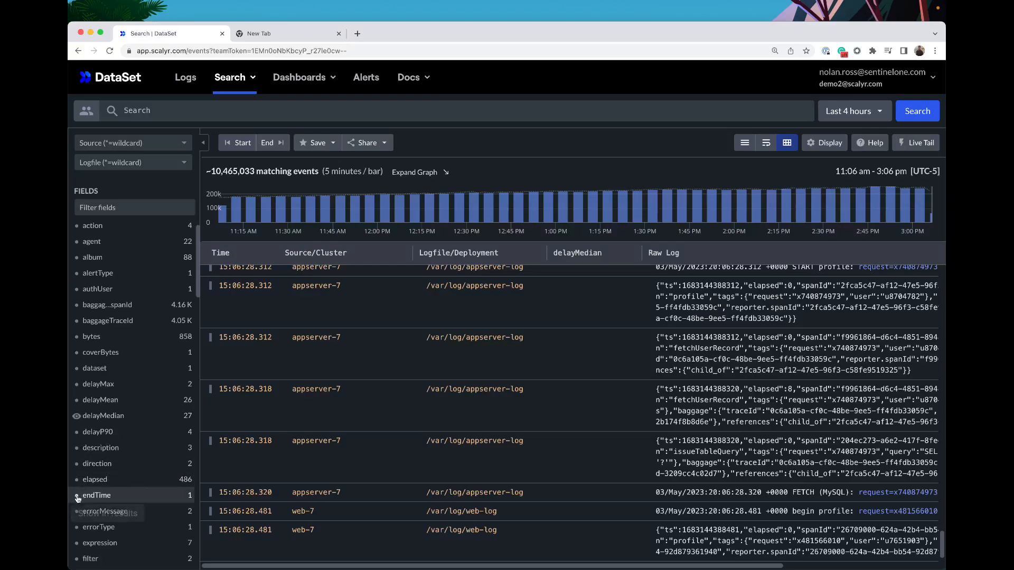
{"action": "left_click", "coordinate": [77, 497]}
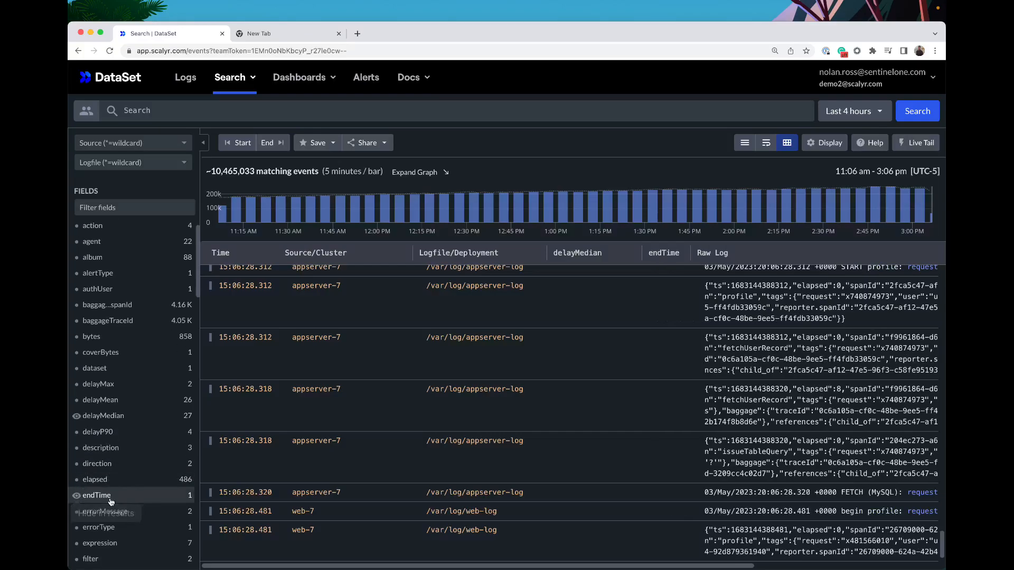
Switch the log results to single-line rows, review the display settings, and close them without changes.
{"action": "left_click", "coordinate": [744, 141]}
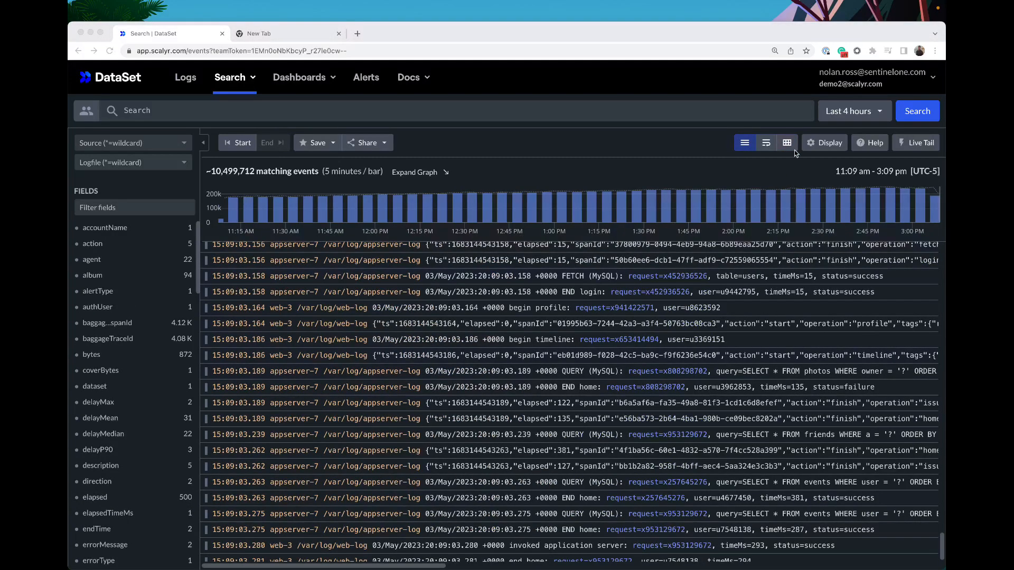
{"action": "left_click", "coordinate": [821, 143]}
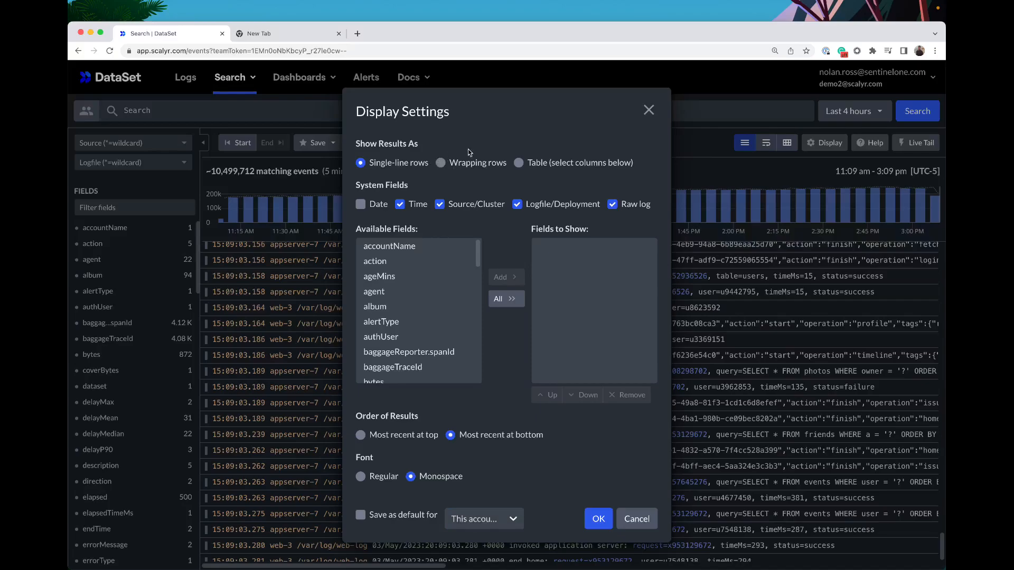
{"action": "left_click", "coordinate": [644, 112]}
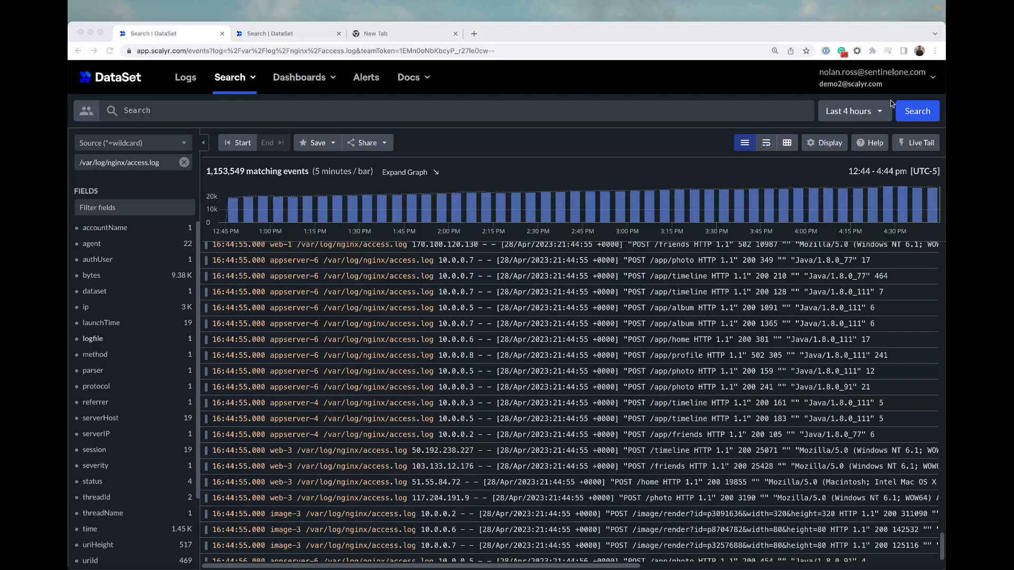
Search the nginx access log over the last 10 minutes, and over the last 24 hours.
{"action": "left_click", "coordinate": [873, 112]}
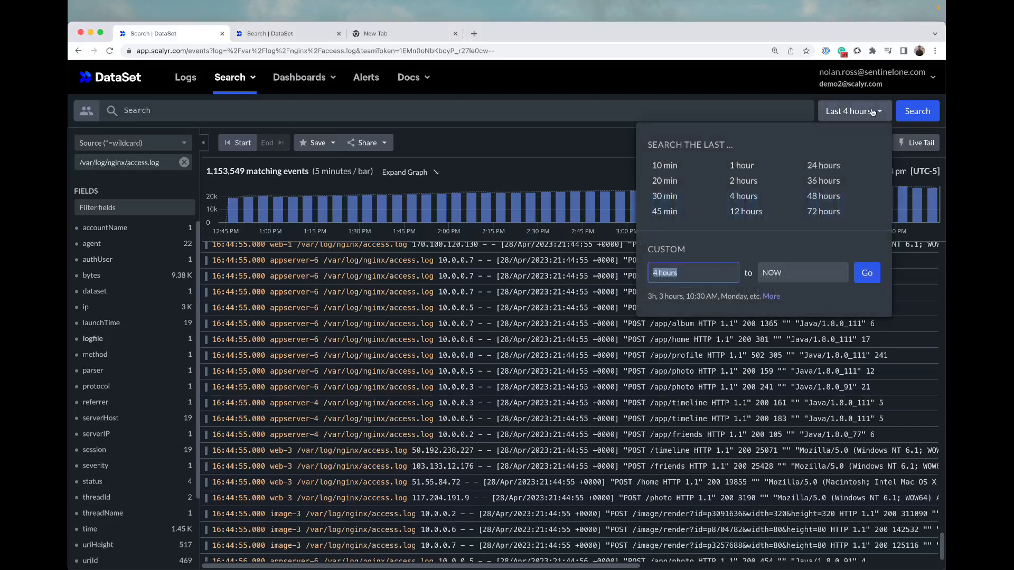
{"action": "left_click", "coordinate": [663, 166]}
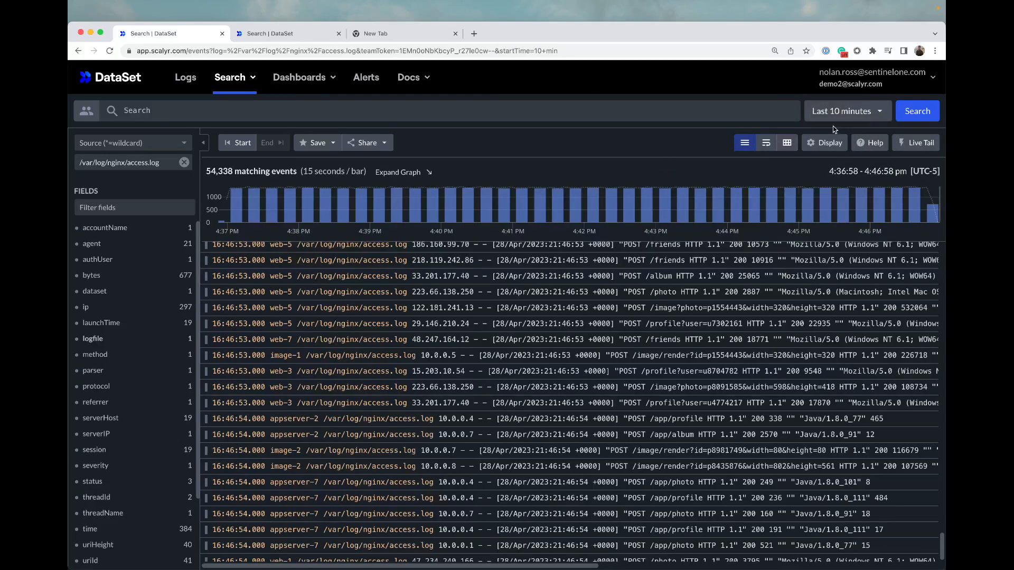
{"action": "left_click", "coordinate": [834, 118]}
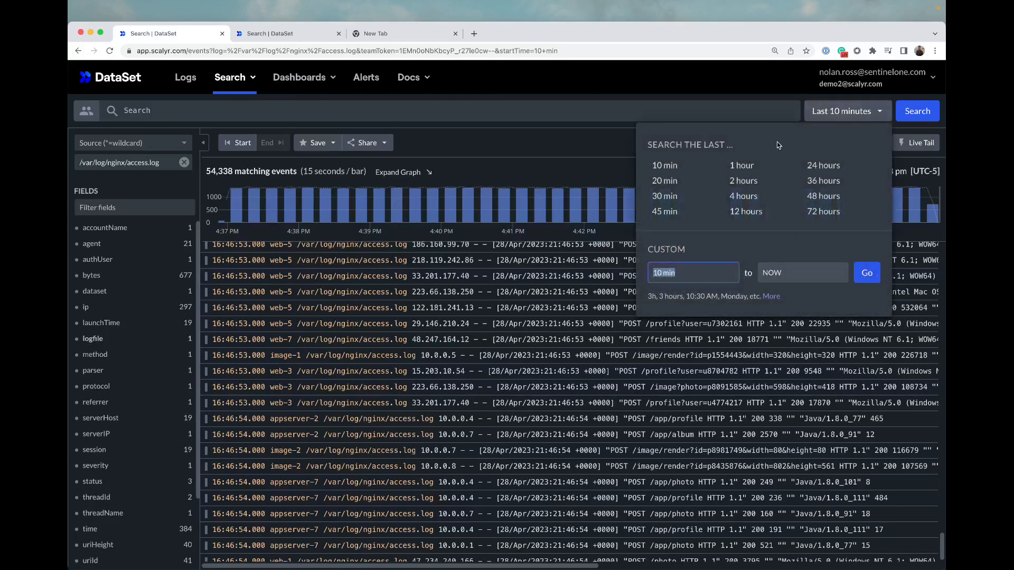
{"action": "left_click", "coordinate": [832, 162]}
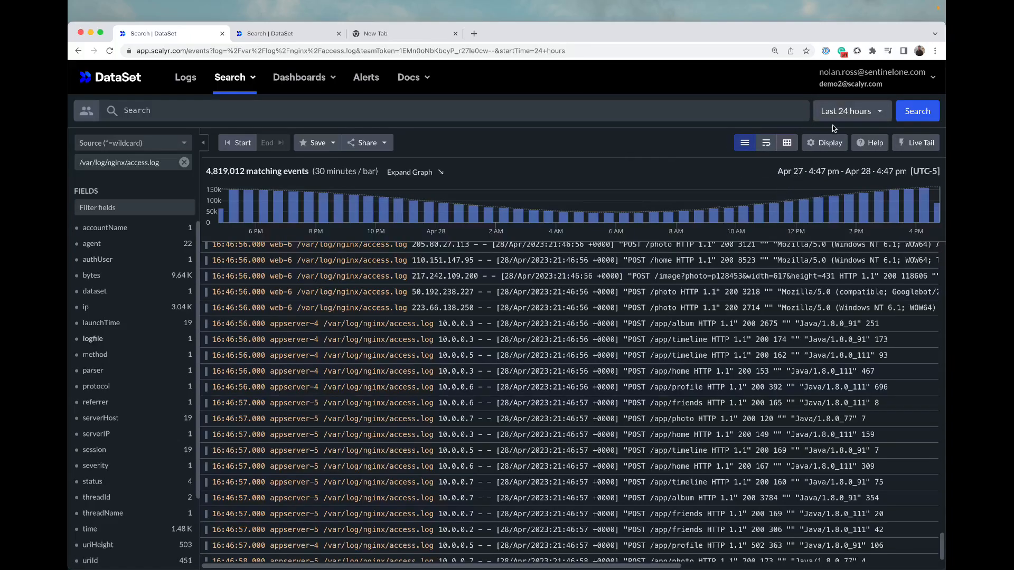
Search the nginx access log over a custom time range starting at 3d.
{"action": "left_click", "coordinate": [842, 110]}
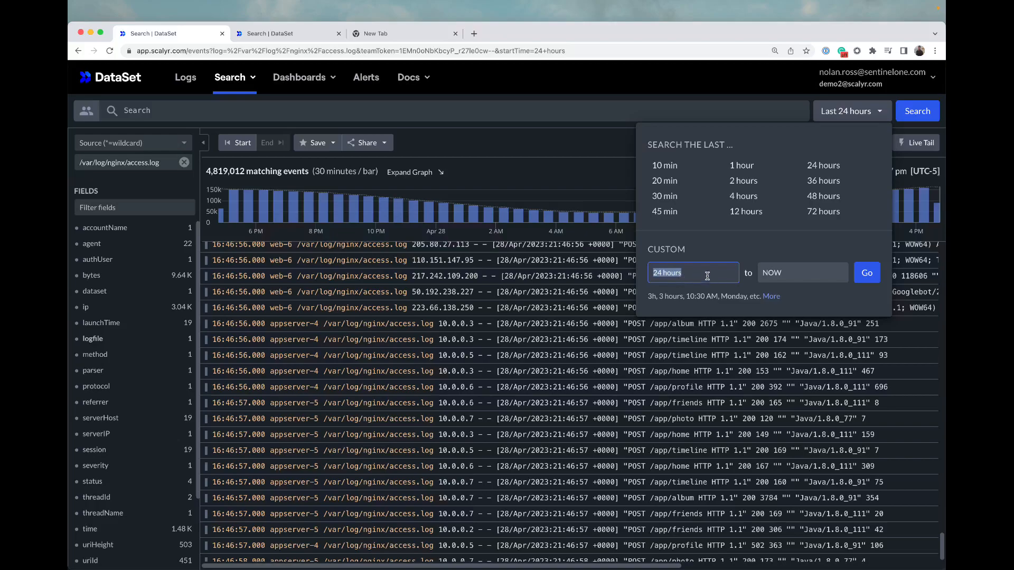
{"action": "type", "text": "7"}
{"action": "type", "text": "d"}
{"action": "left_click", "coordinate": [869, 273]}
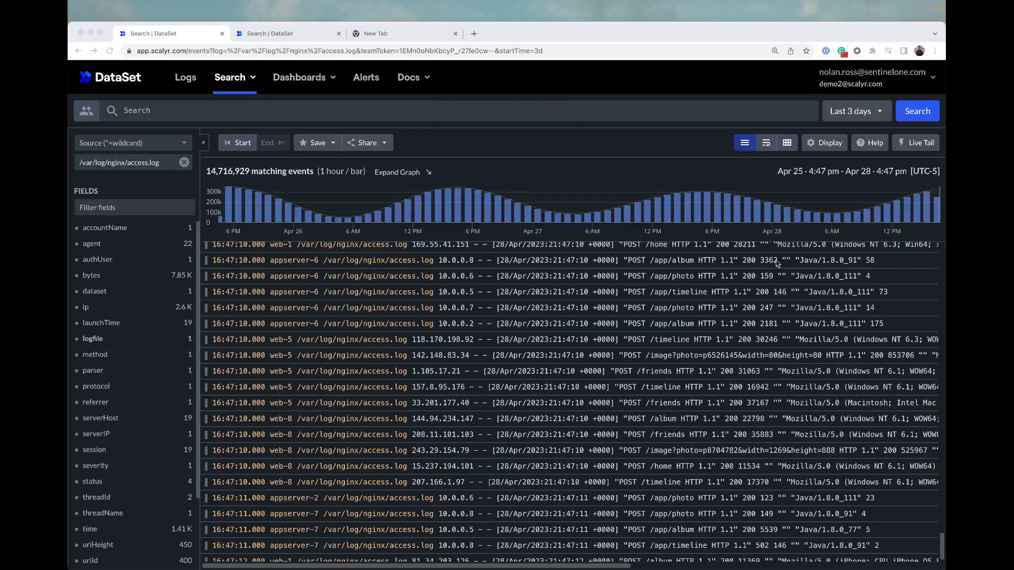
Limit the custom time range to run from 3d to 1d and rerun the search.
{"action": "left_click", "coordinate": [844, 117]}
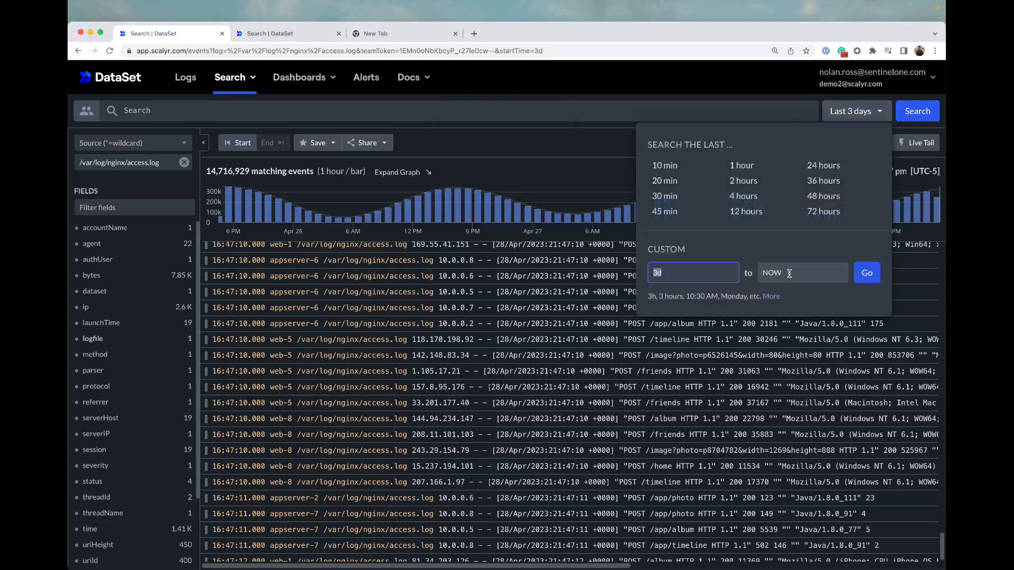
{"action": "left_click", "coordinate": [760, 272]}
{"action": "type", "text": "1d"}
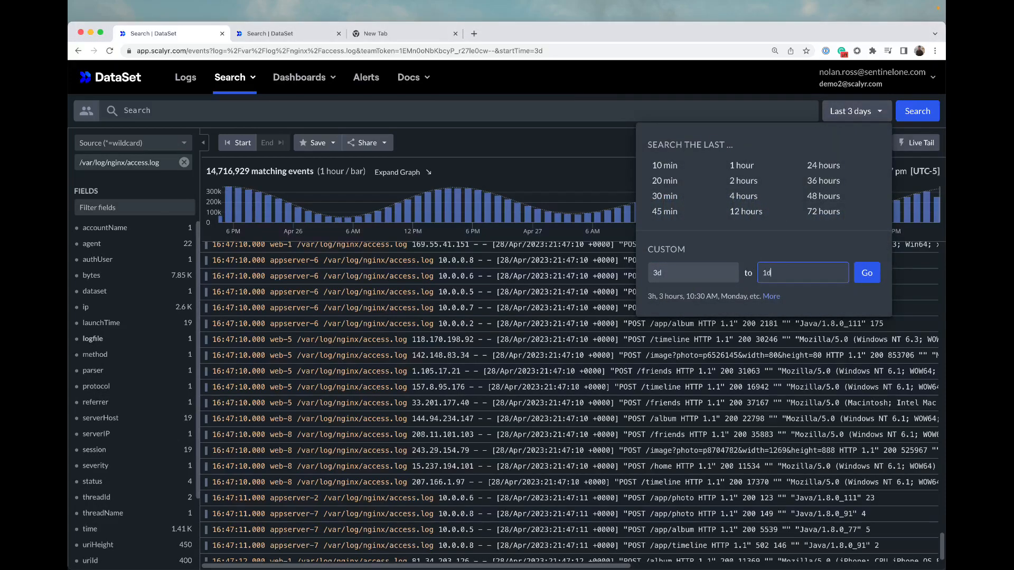
{"action": "left_click", "coordinate": [867, 272]}
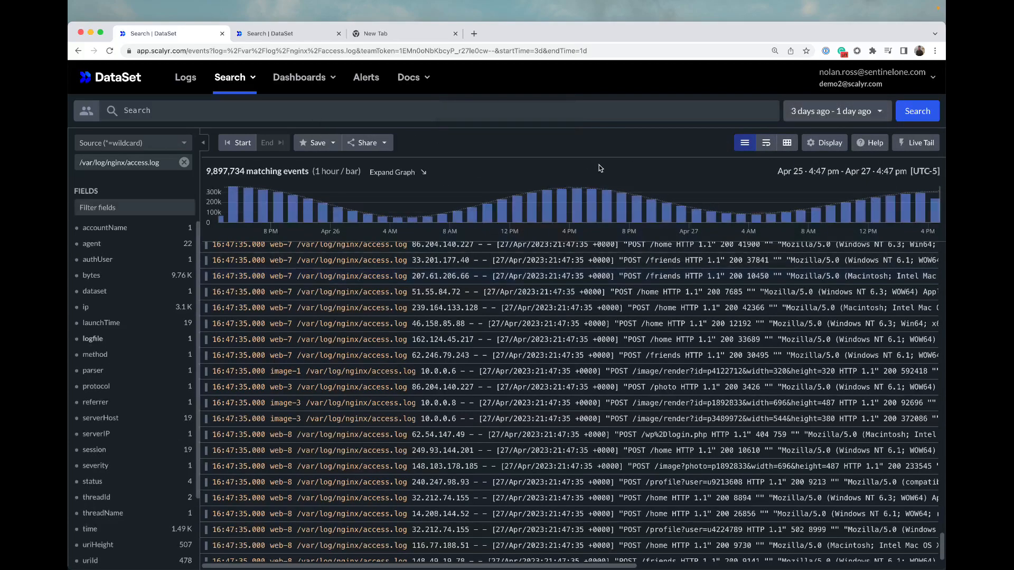
Open the Date and Time Reference from the time range picker and read the examples of supported time formats.
{"action": "left_click", "coordinate": [829, 116]}
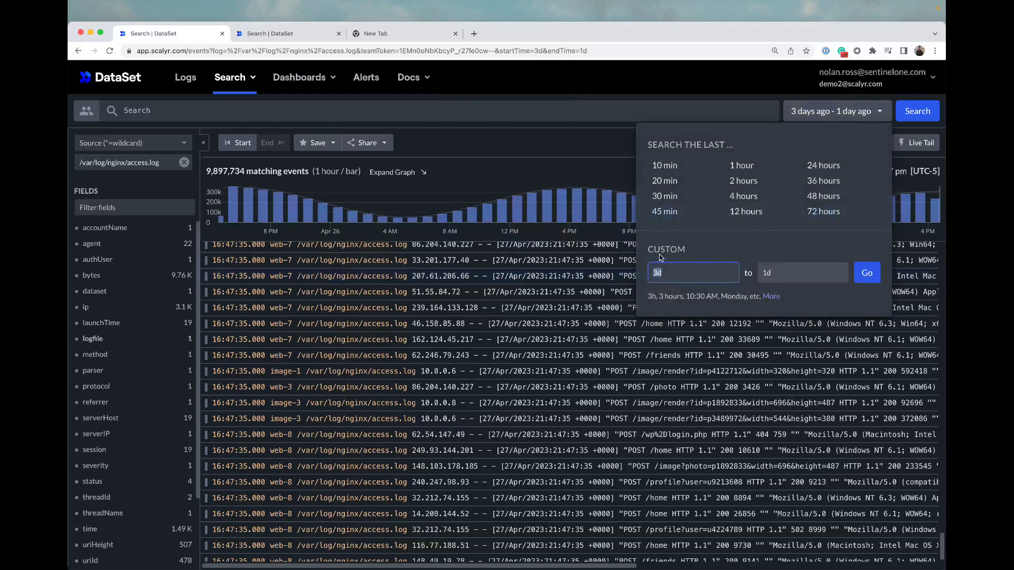
{"action": "left_click", "coordinate": [770, 297]}
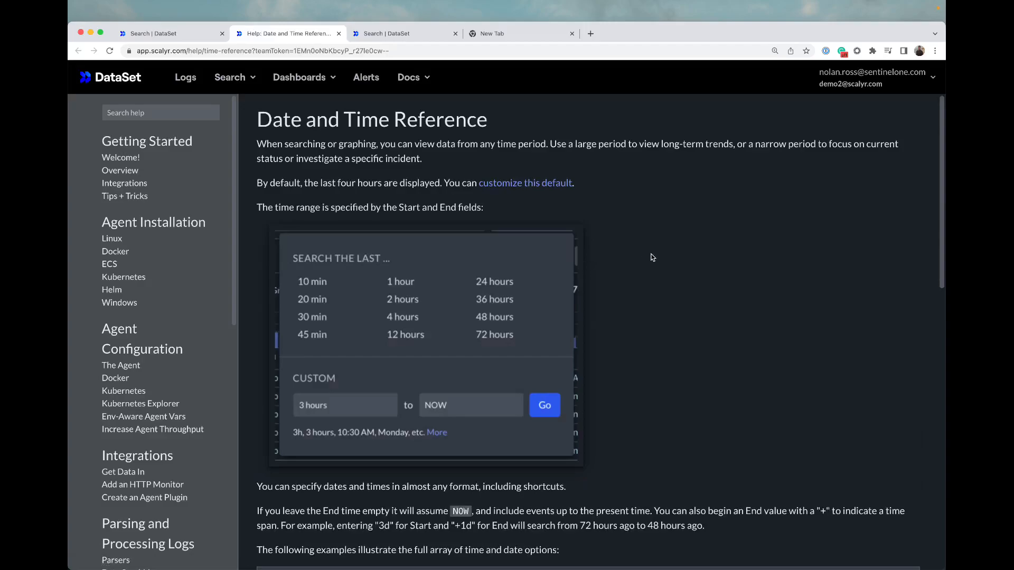
{"action": "scroll", "coordinate": [504, 300], "scroll_direction": "down", "scroll_amount": 3}
{"action": "scroll", "coordinate": [636, 306], "scroll_direction": "down", "scroll_amount": 5}
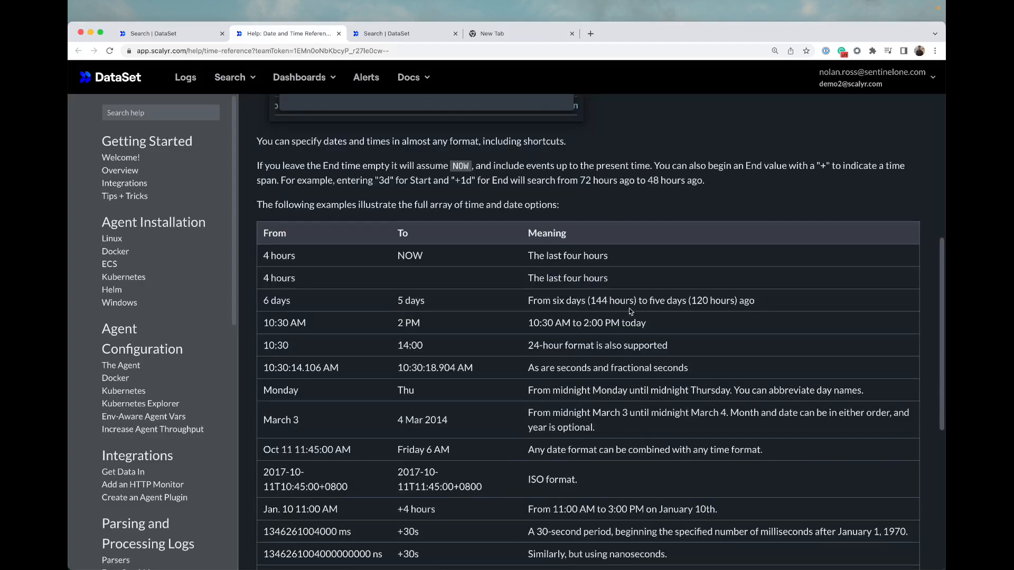
{"action": "scroll", "coordinate": [464, 379], "scroll_direction": "down", "scroll_amount": 3}
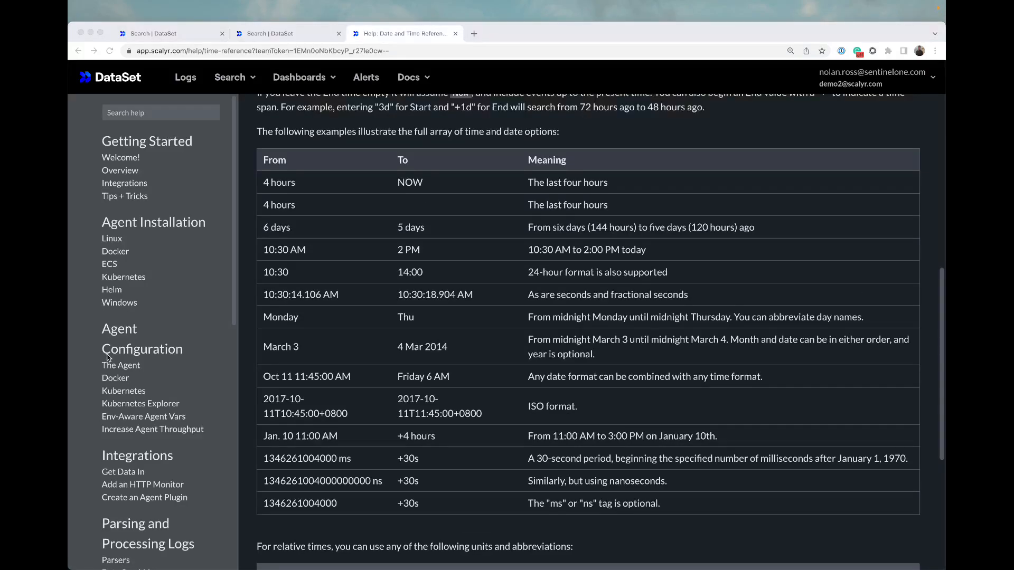
Return to the unfiltered log search and search the last 4 hours for mysql.
{"action": "left_click", "coordinate": [189, 35]}
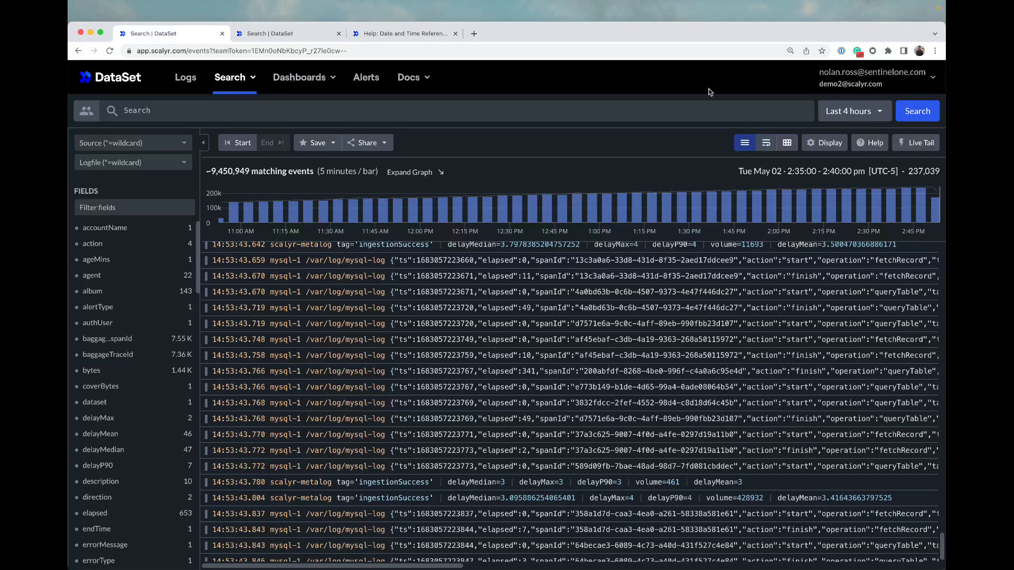
{"action": "left_click", "coordinate": [781, 113]}
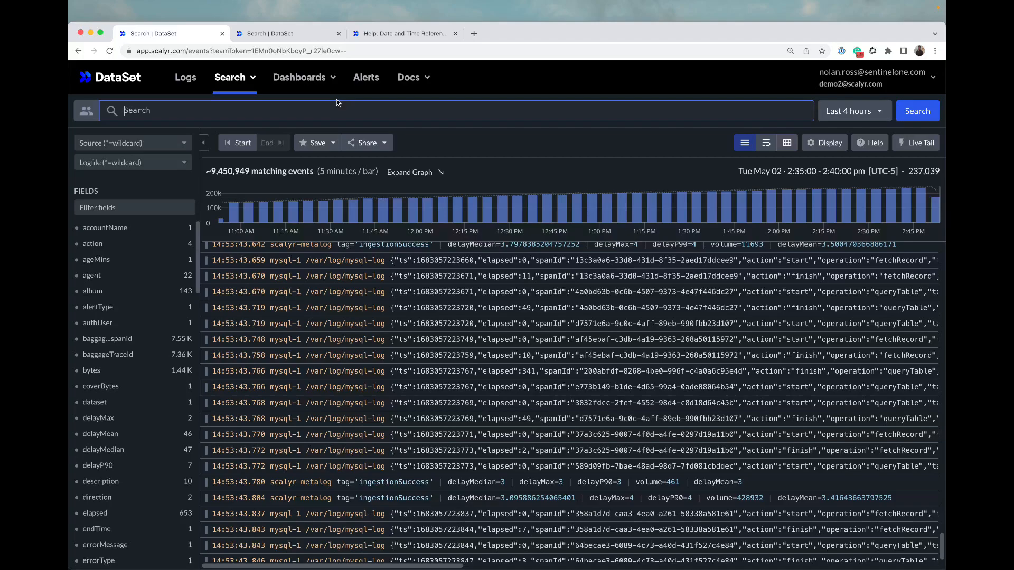
{"action": "type", "text": "mysql"}
{"action": "key", "text": "Return"}
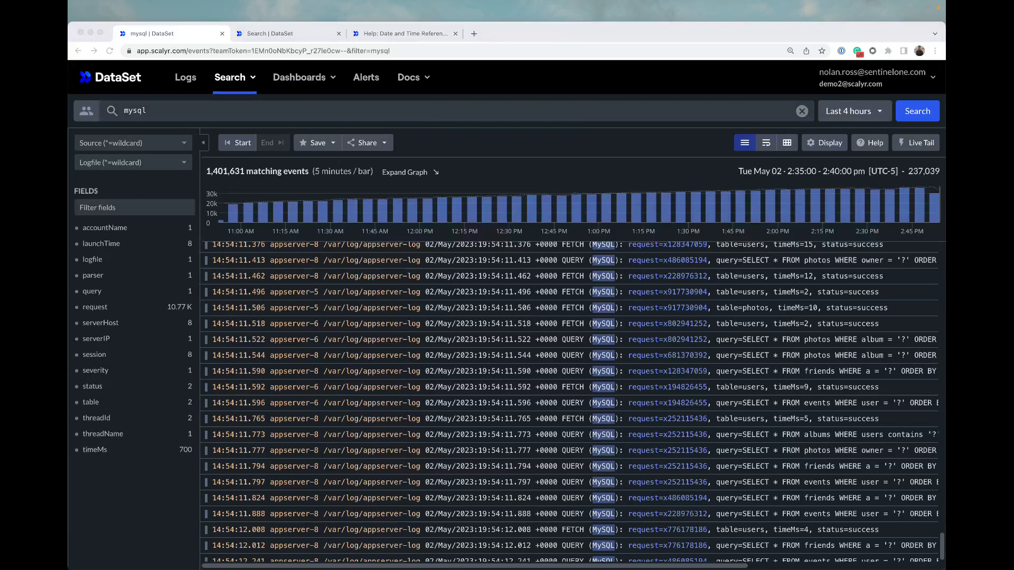
Capitalize the search term's first letter and search the logs for Mysql.
{"action": "left_click", "coordinate": [128, 111]}
{"action": "key", "text": "BackSpace"}
{"action": "type", "text": "M"}
{"action": "key", "text": "Return"}
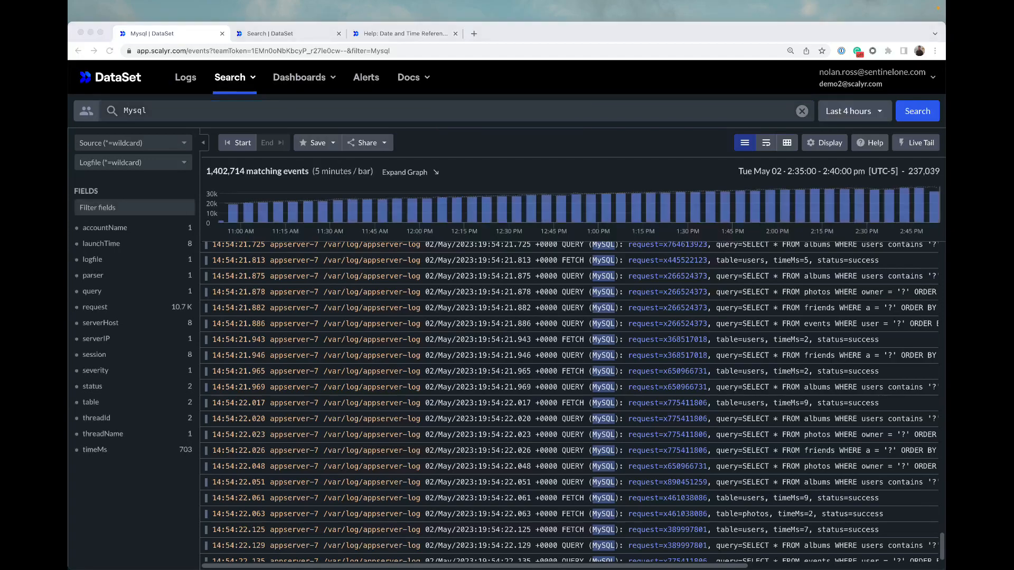
Replace the search term with the quoted phrase "invalid cache" and run the search.
{"action": "left_click_drag", "start_coordinate": [209, 108], "coordinate": [122, 105]}
{"action": "type", "text": "\""}
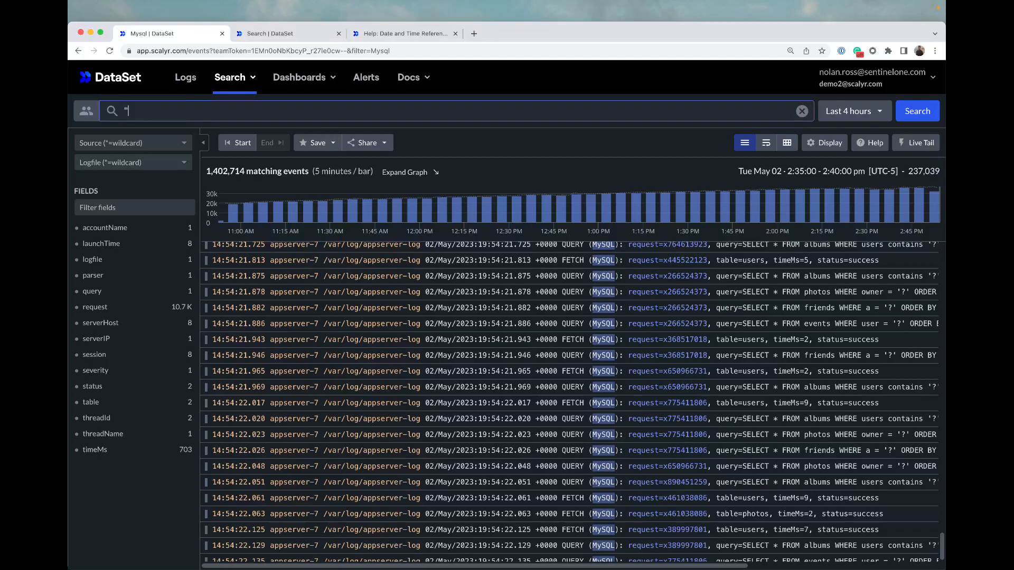
{"action": "type", "text": "invalid cache\""}
{"action": "key", "text": "Return"}
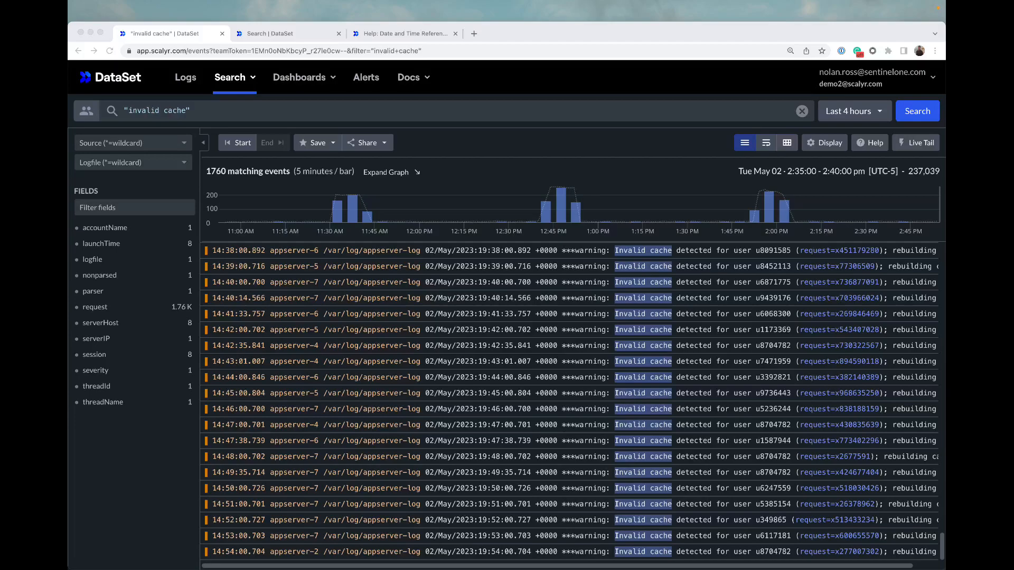
Replace the query with the quoted text "user=" and run the search.
{"action": "left_click", "coordinate": [210, 109]}
{"action": "left_click_drag", "start_coordinate": [209, 109], "coordinate": [134, 111]}
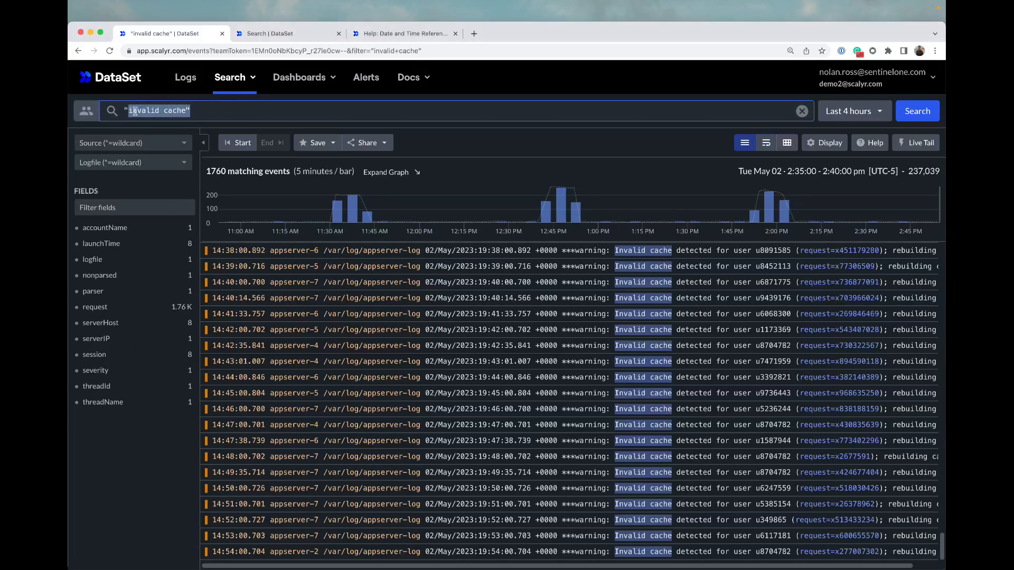
{"action": "type", "text": "user=\""}
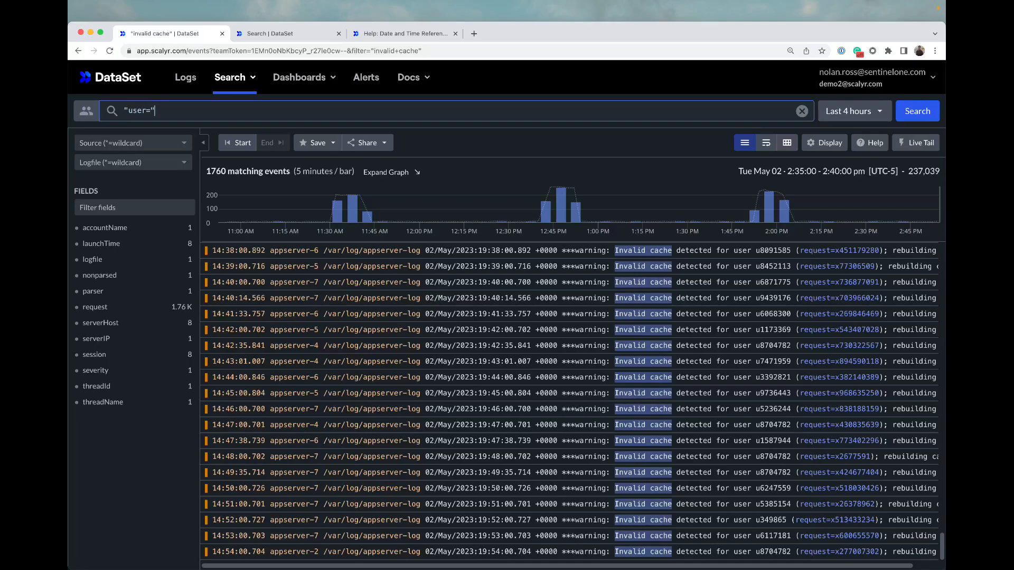
{"action": "key", "text": "Return"}
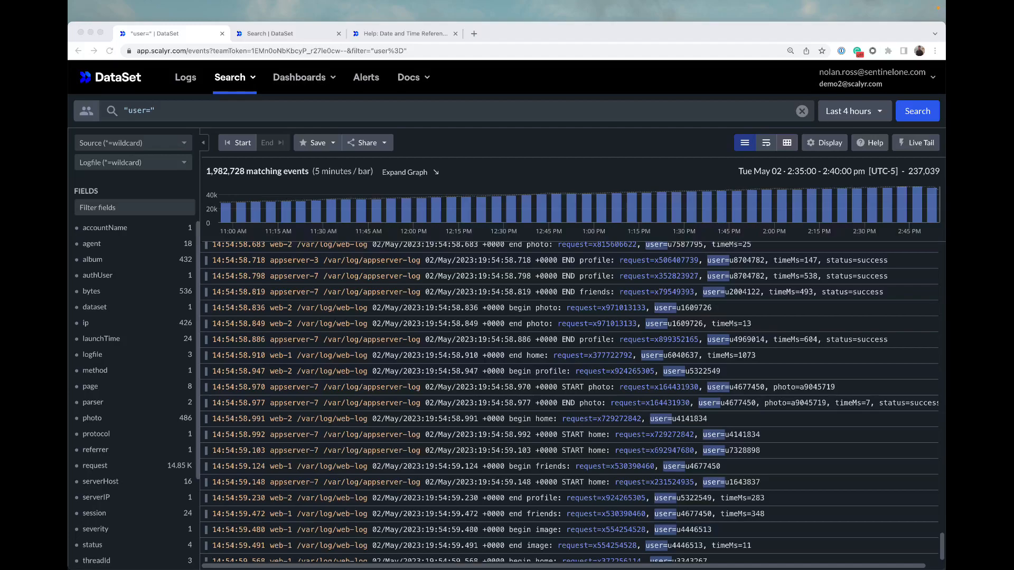
Turn the query into the regular expression $"user=U\d+" and run the search.
{"action": "left_click", "coordinate": [125, 110]}
{"action": "left_click", "coordinate": [121, 105]}
{"action": "type", "text": "$"}
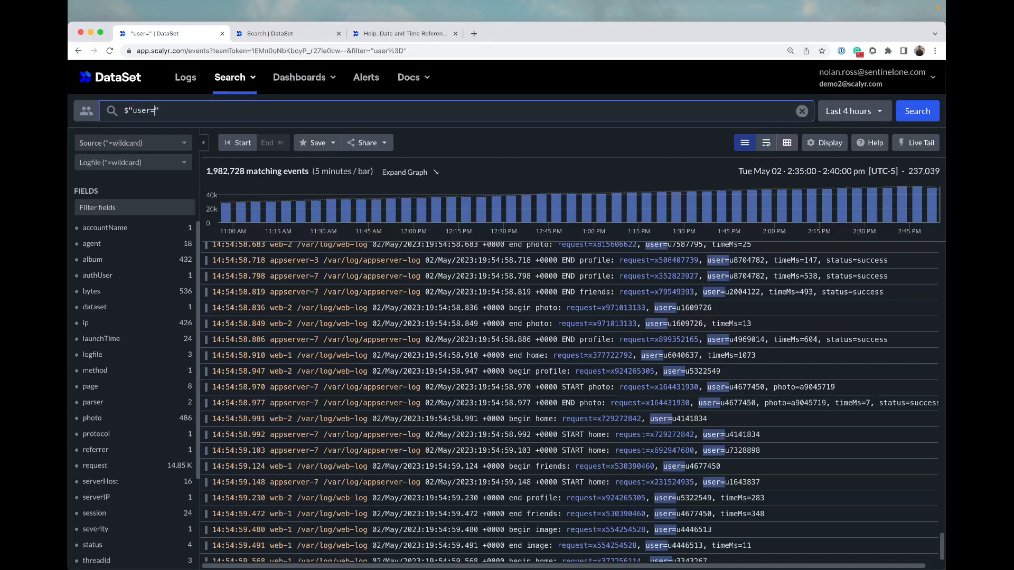
{"action": "type", "text": "U\\d+"}
{"action": "left_click", "coordinate": [908, 112]}
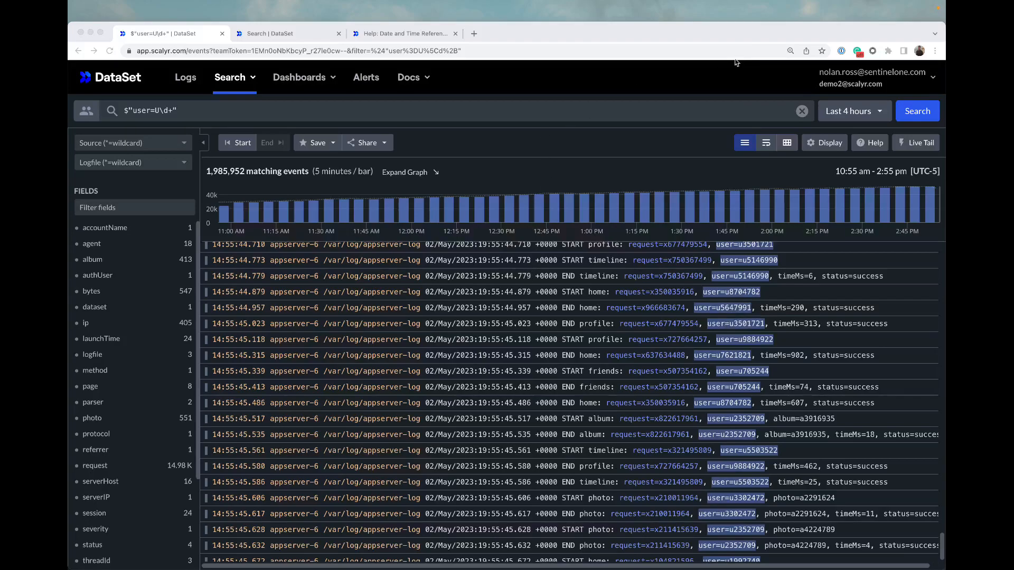
Clear the regular expression query and rerun the log search without a filter.
{"action": "left_click", "coordinate": [798, 117]}
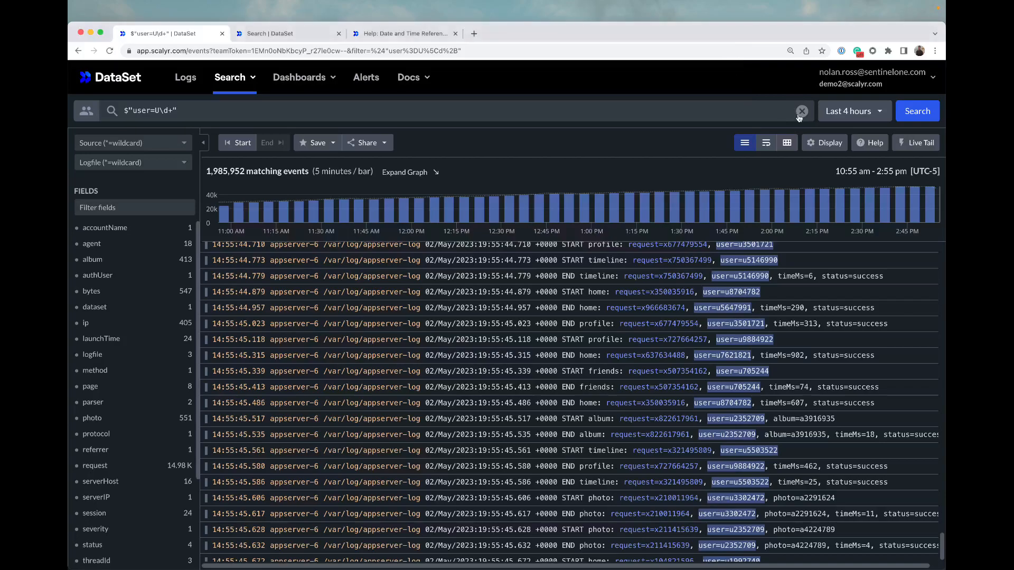
{"action": "left_click", "coordinate": [802, 112]}
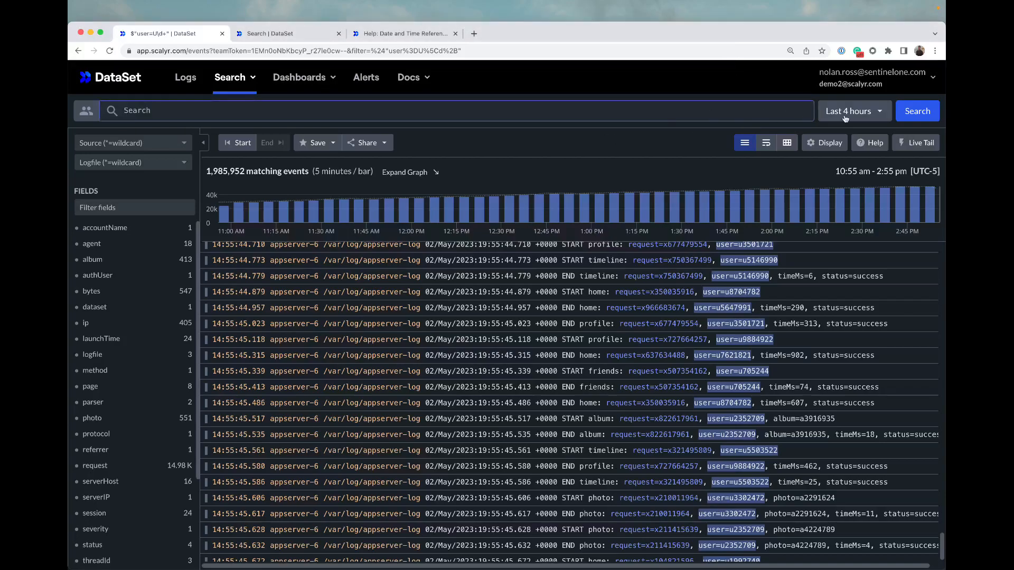
{"action": "left_click", "coordinate": [917, 111]}
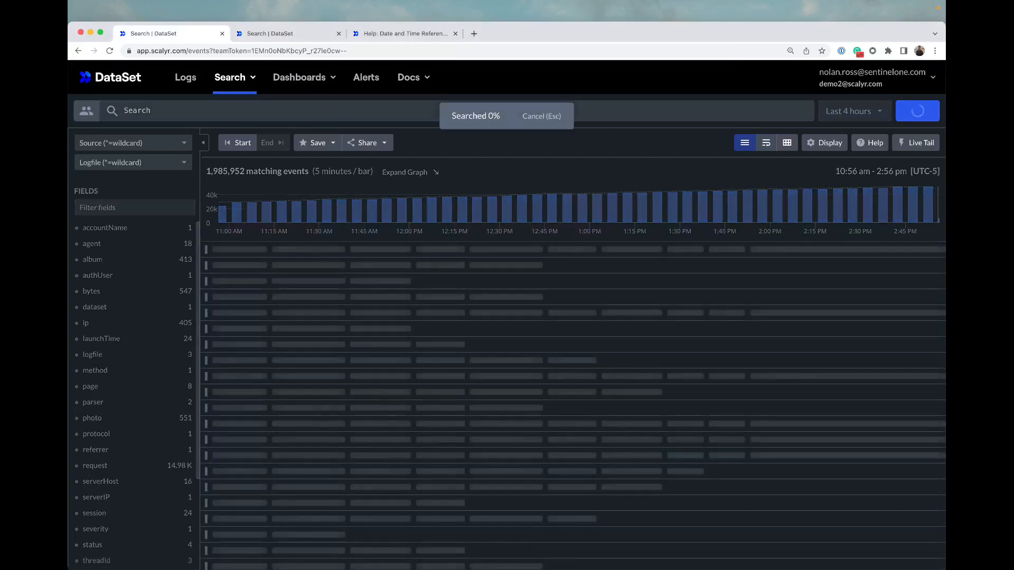
{"action": "left_click", "coordinate": [215, 145]}
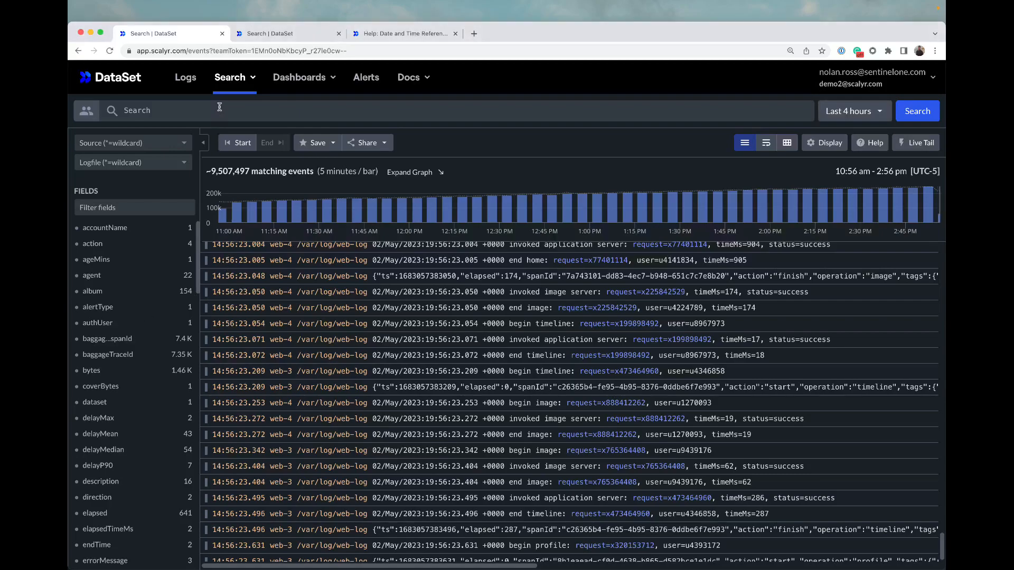
Search the logs for events matching page = "photo".
{"action": "left_click", "coordinate": [220, 107]}
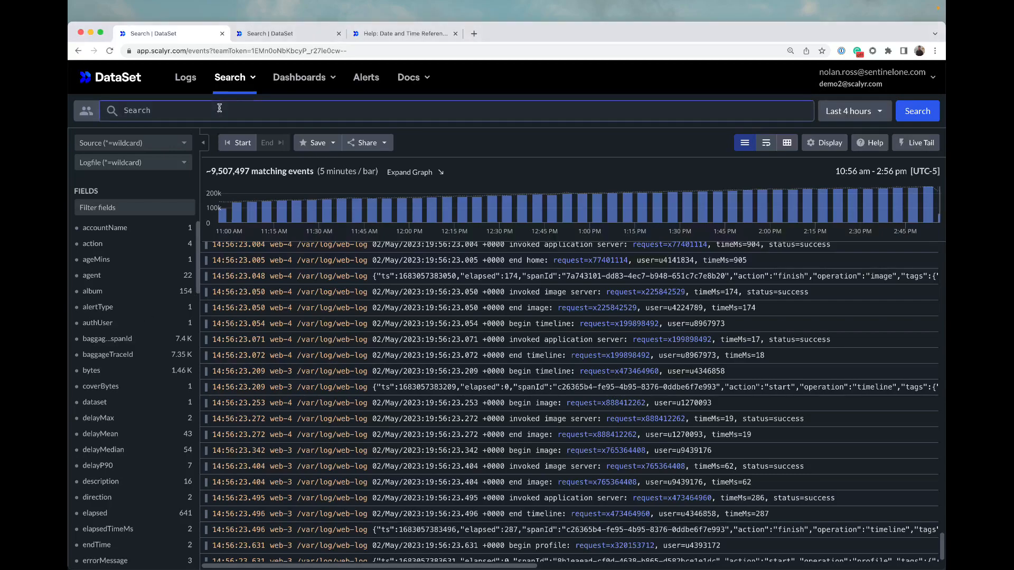
{"action": "type", "text": "page = "}
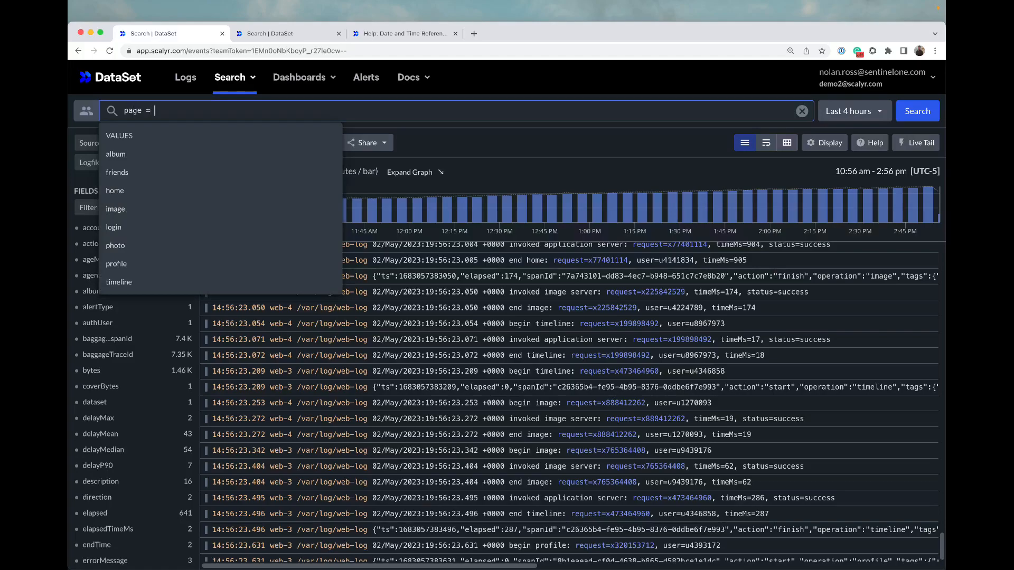
{"action": "type", "text": "\"photo\""}
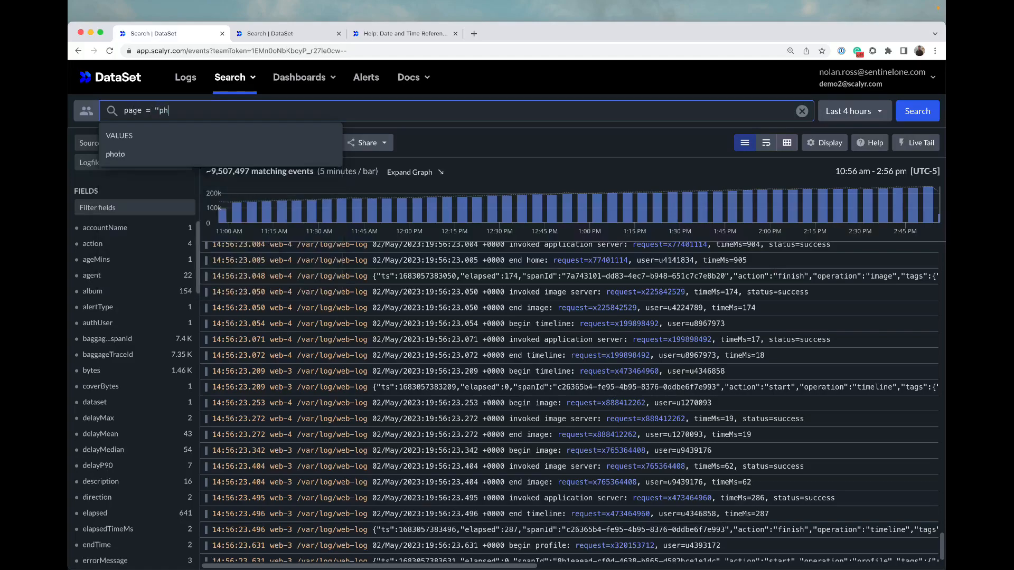
{"action": "key", "text": "Return"}
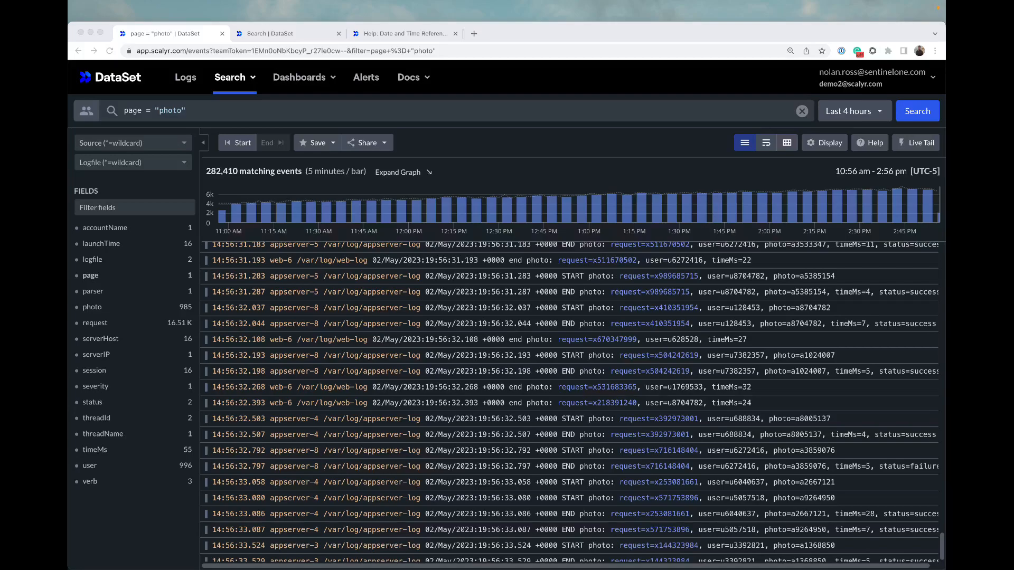
Change the query's comparison to page != "photo" and run the search.
{"action": "left_click", "coordinate": [148, 115]}
{"action": "type", "text": "!"}
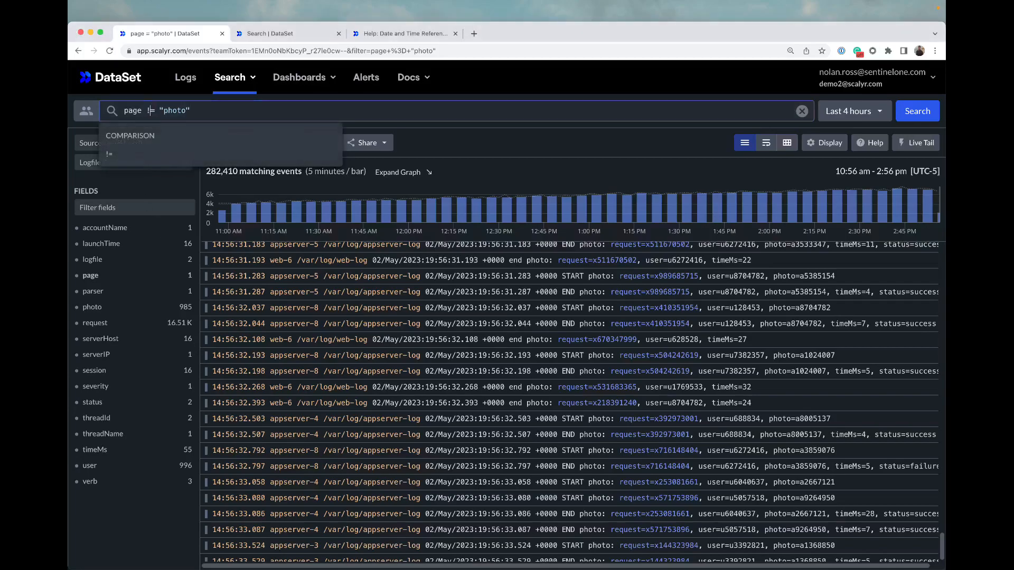
{"action": "left_click", "coordinate": [916, 112]}
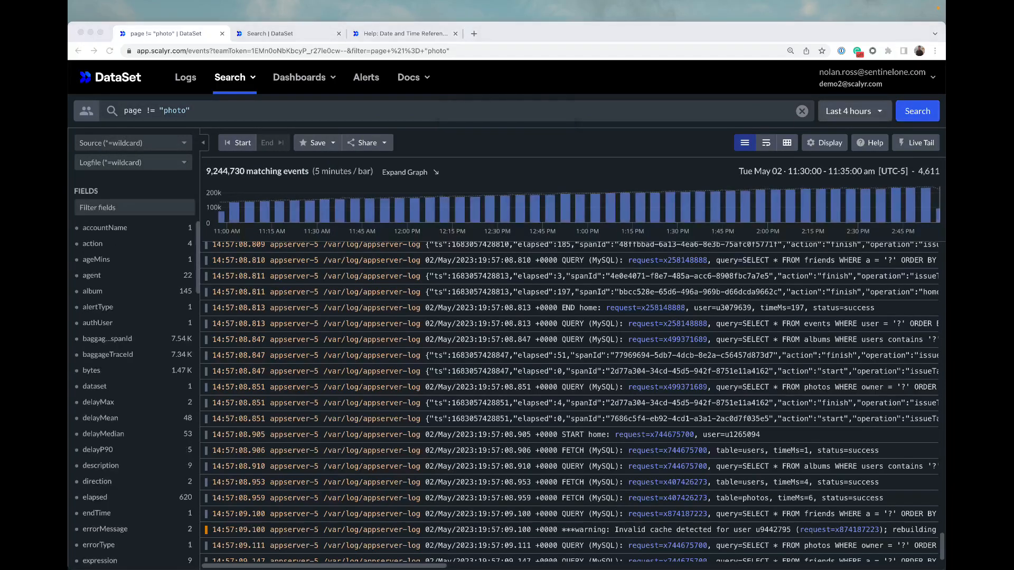
Replace the query with the numeric comparison time > 2000 and run the search.
{"action": "left_click", "coordinate": [194, 113]}
{"action": "left_click_drag", "start_coordinate": [194, 113], "coordinate": [120, 109]}
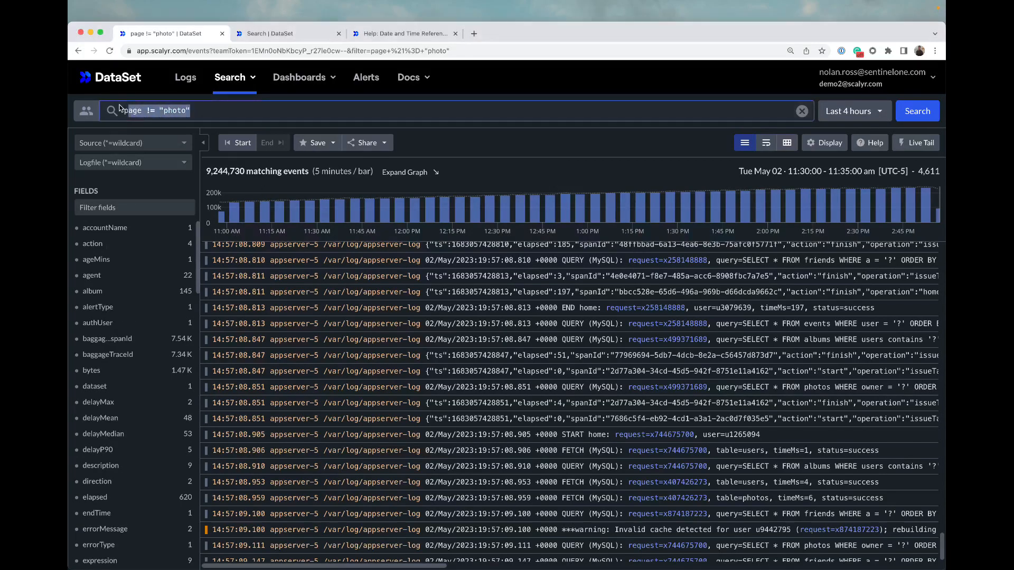
{"action": "key", "text": "BackSpace"}
{"action": "type", "text": "time"}
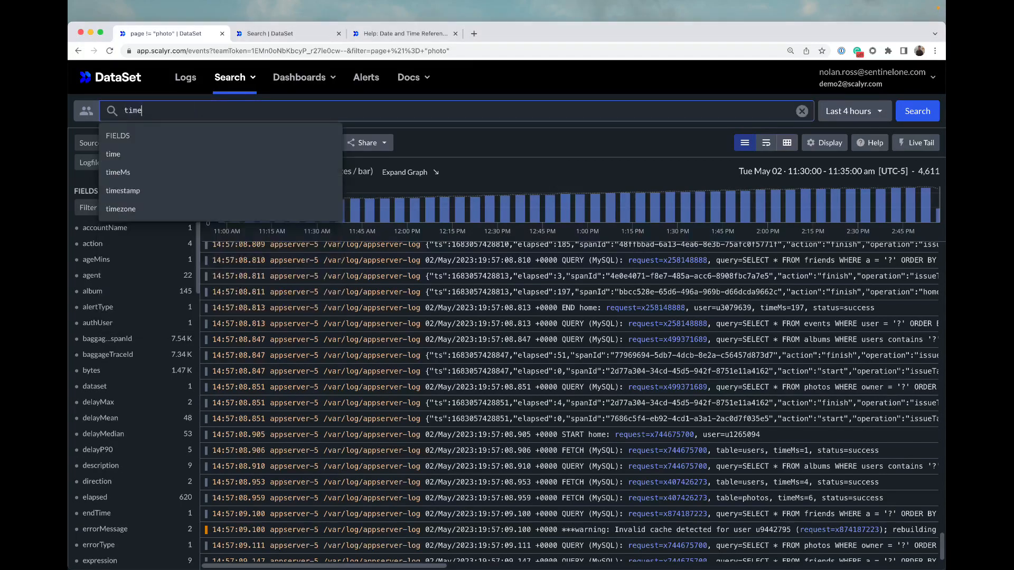
{"action": "type", "text": " > 2000"}
{"action": "key", "text": "Return"}
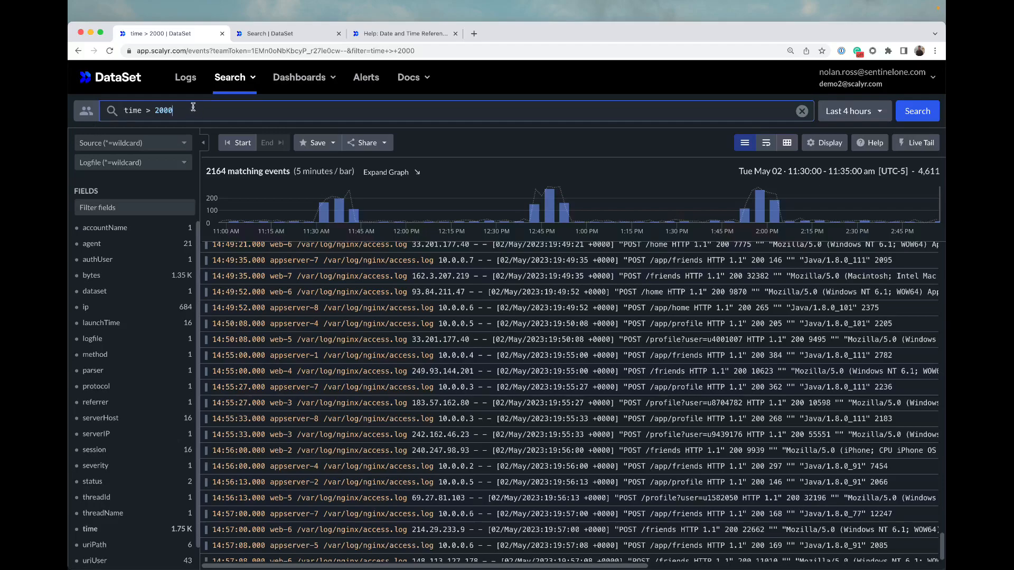
Replace the query with page contains "e" and run the search.
{"action": "left_click_drag", "start_coordinate": [190, 110], "coordinate": [123, 110]}
{"action": "type", "text": "page contains "}
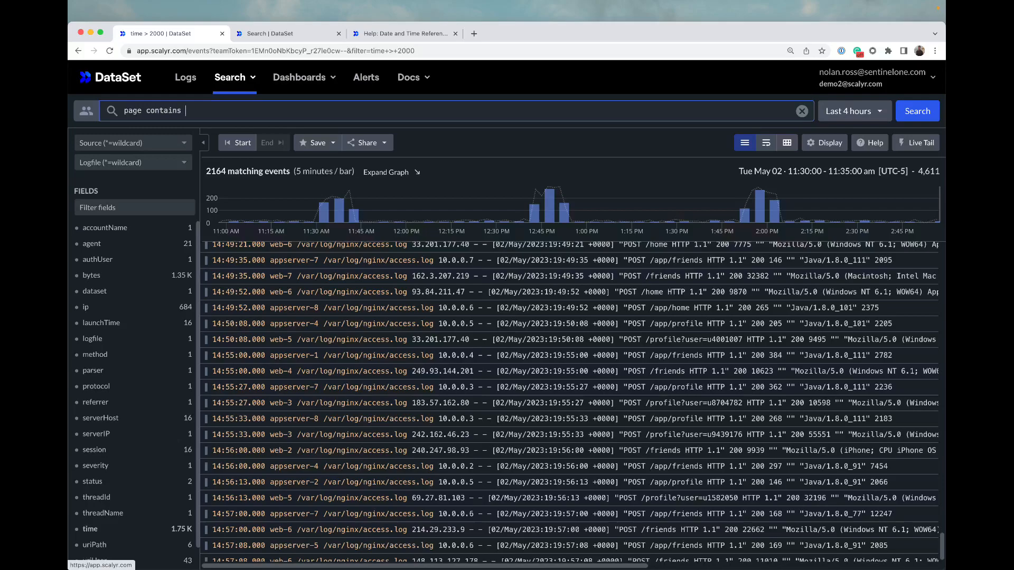
{"action": "type", "text": "\"e\""}
{"action": "key", "text": "Return"}
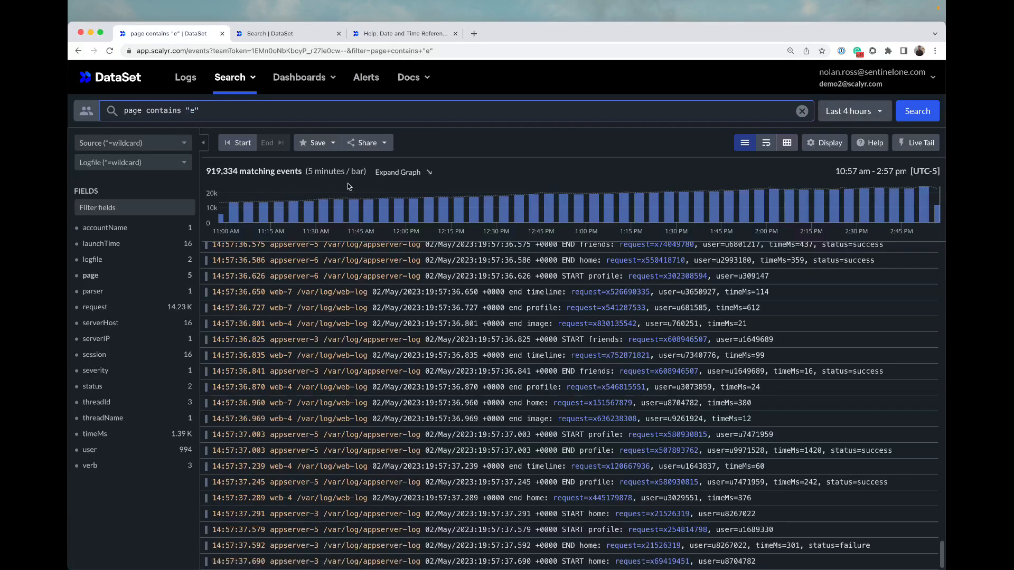
Review the estimated values of the page and request fields, and close the field details.
{"action": "left_click", "coordinate": [102, 278]}
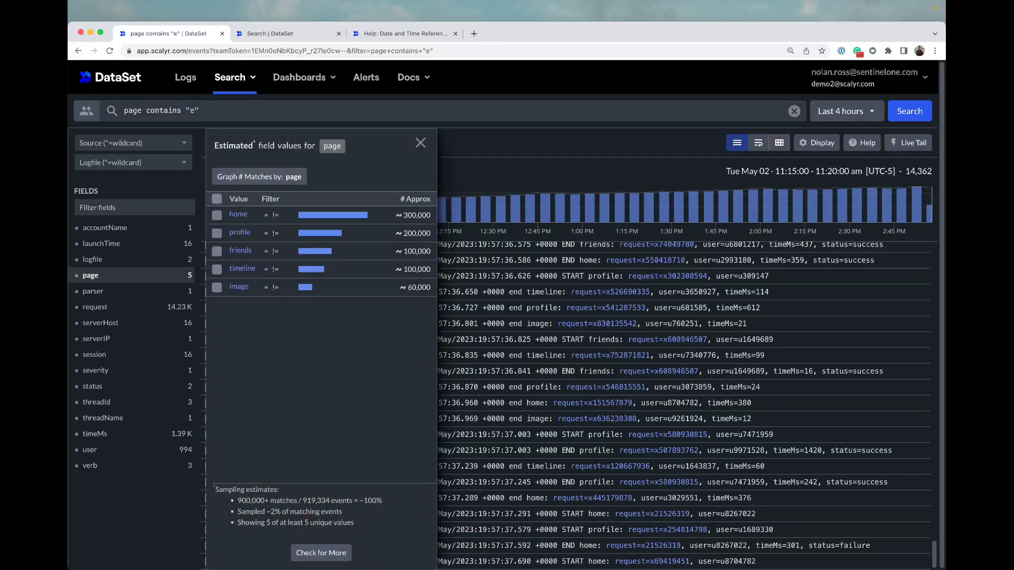
{"action": "left_click", "coordinate": [94, 307]}
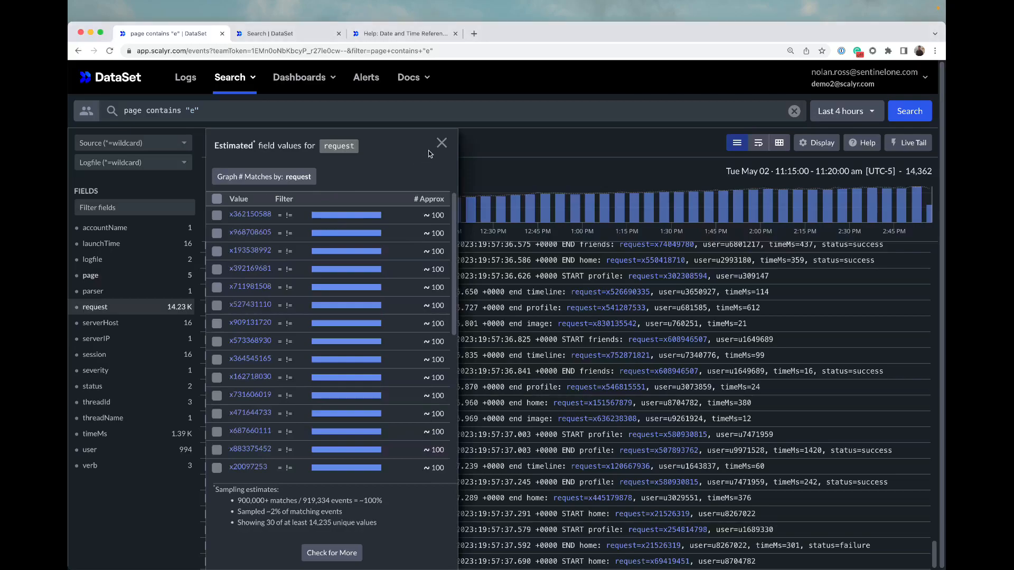
{"action": "left_click", "coordinate": [441, 143]}
Replace the query with the regular expression match user matches "u\\d+1$" and run the search.
{"action": "left_click", "coordinate": [114, 108]}
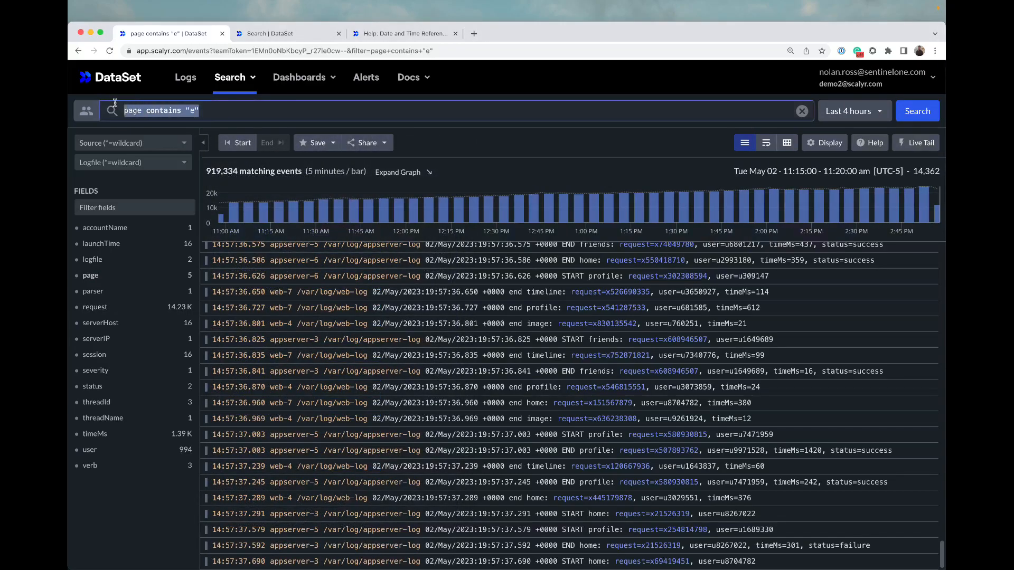
{"action": "type", "text": "user mat"}
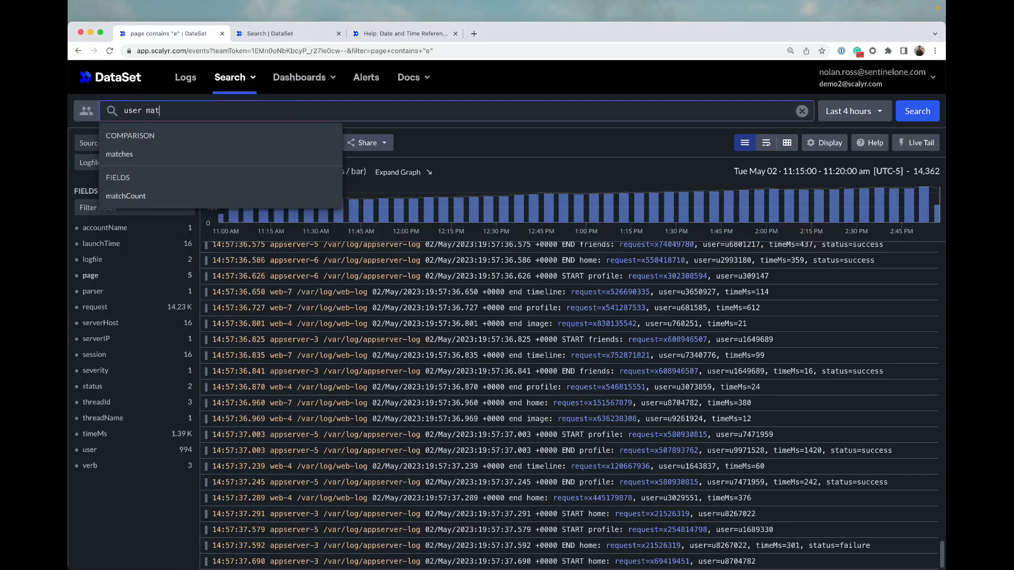
{"action": "type", "text": "ches \"uj"}
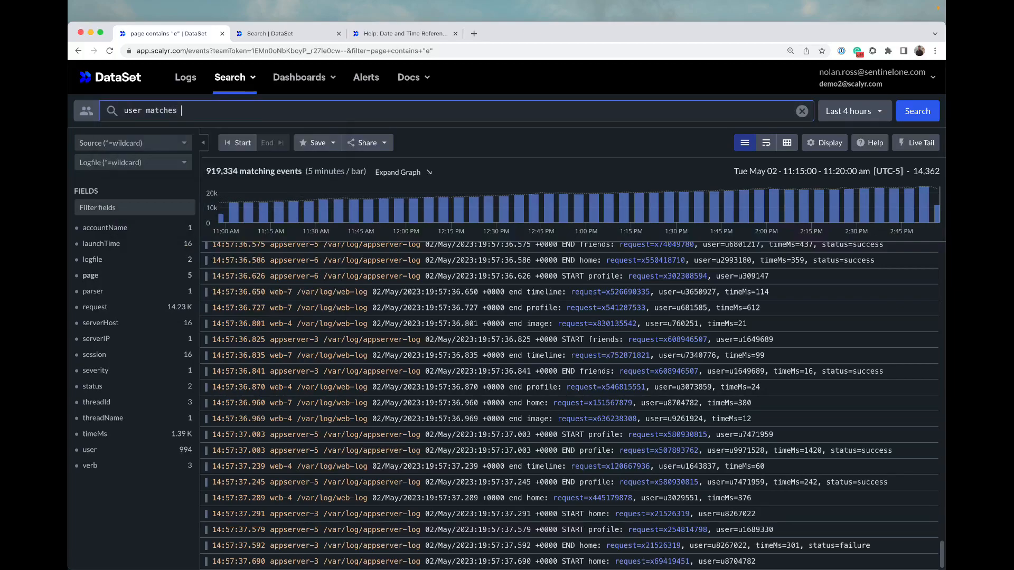
{"action": "key", "text": "BackSpace"}
{"action": "type", "text": "\\\\"}
{"action": "type", "text": "d"}
{"action": "type", "text": "+_"}
{"action": "key", "text": "BackSpace"}
{"action": "type", "text": "1$"}
{"action": "key", "text": "Return"}
{"action": "type", "text": "\""}
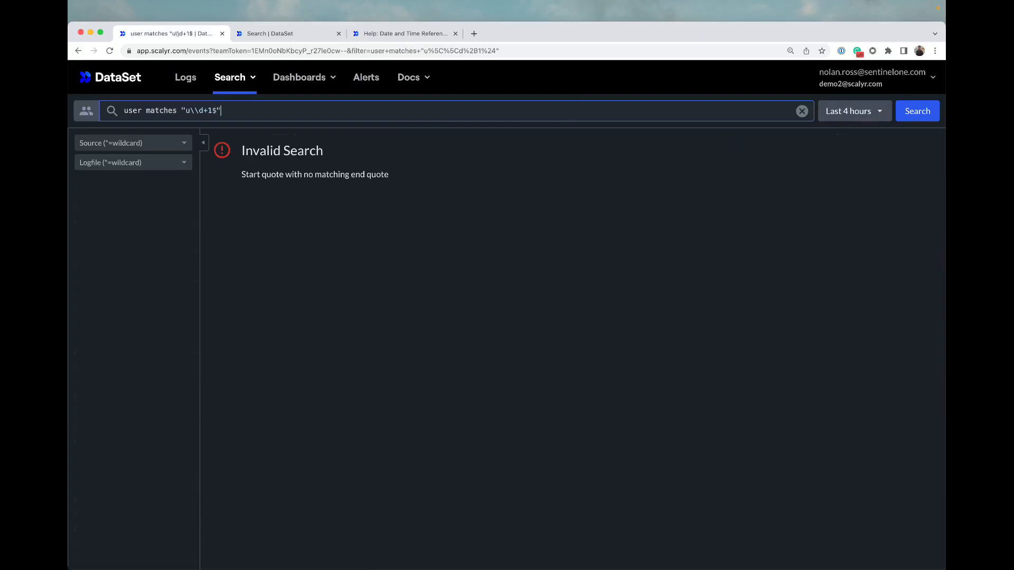
{"action": "key", "text": "Return"}
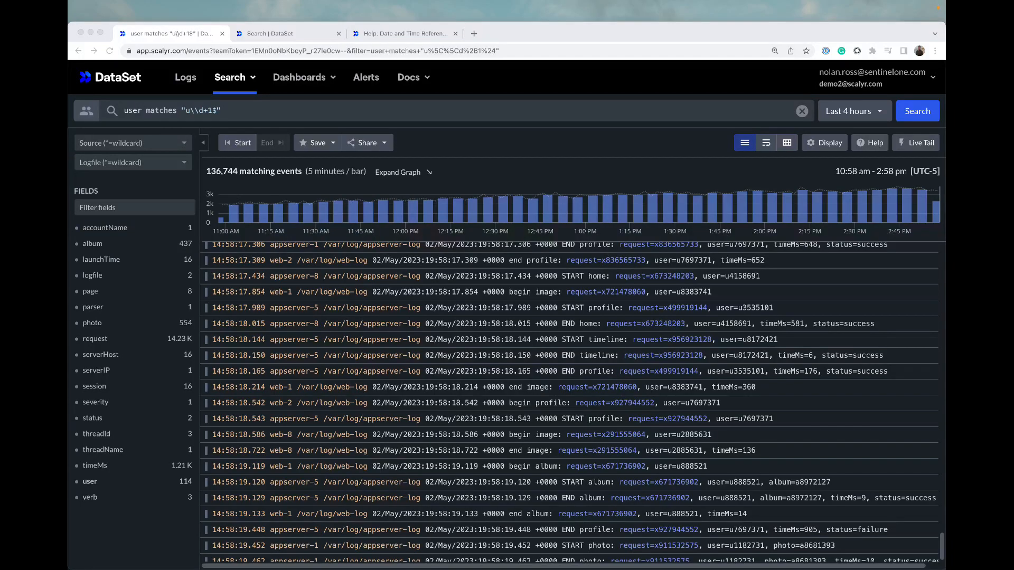
Add a page='home' filter to the query from the page field's estimated values.
{"action": "left_click", "coordinate": [254, 111]}
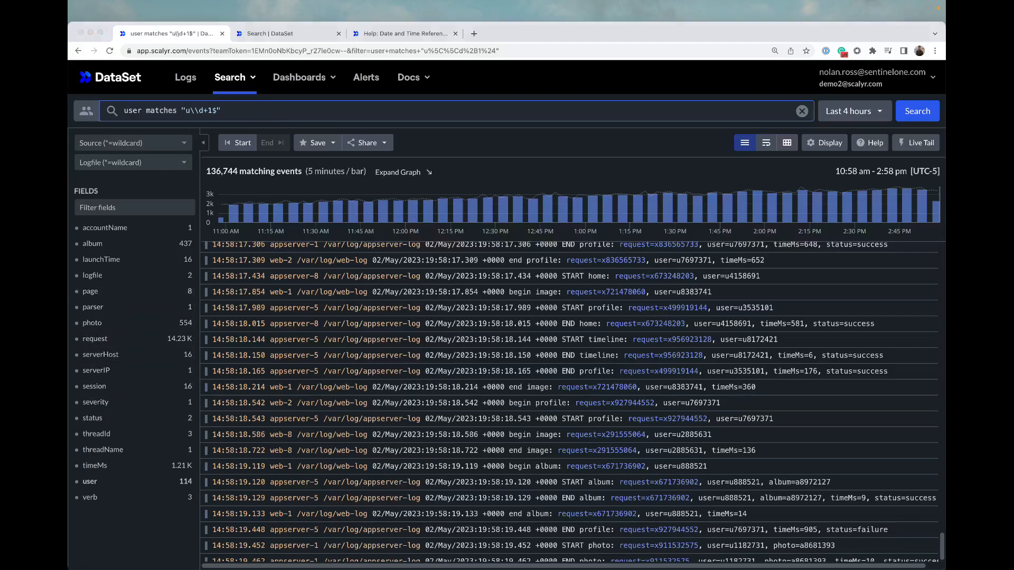
{"action": "left_click", "coordinate": [132, 290]}
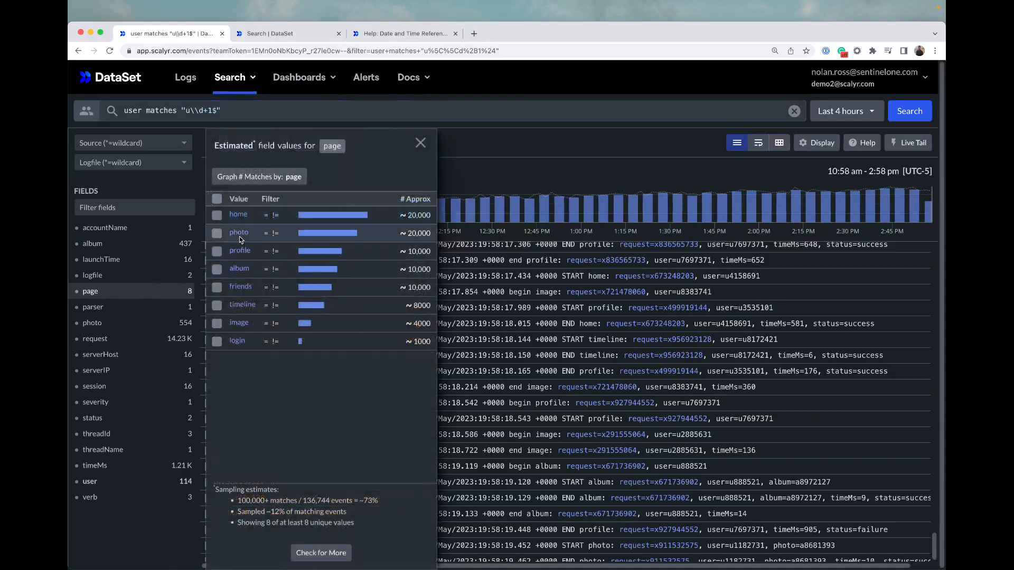
{"action": "left_click", "coordinate": [237, 214]}
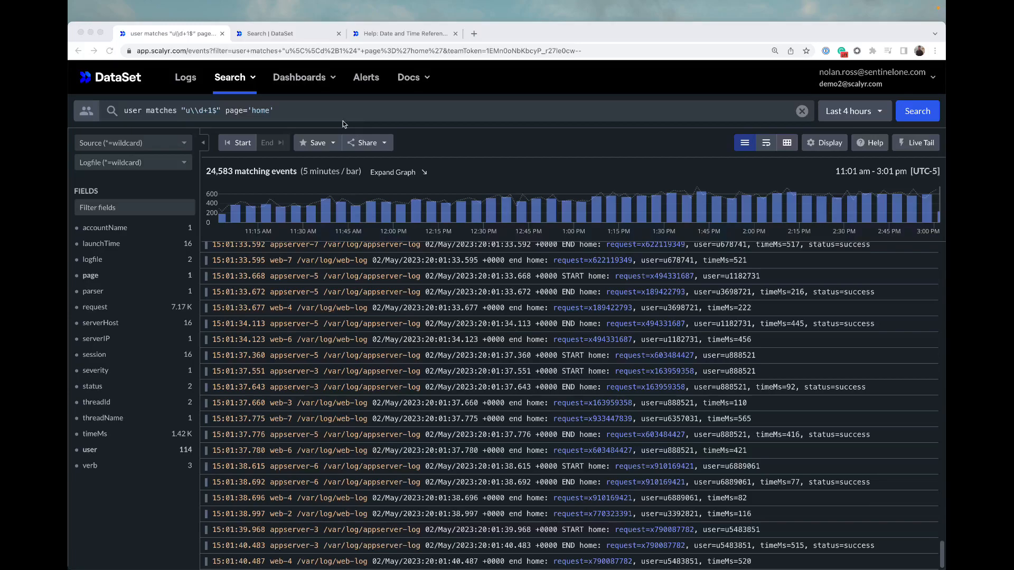
Join the user and page conditions with the && operator and run the search.
{"action": "left_click", "coordinate": [189, 112]}
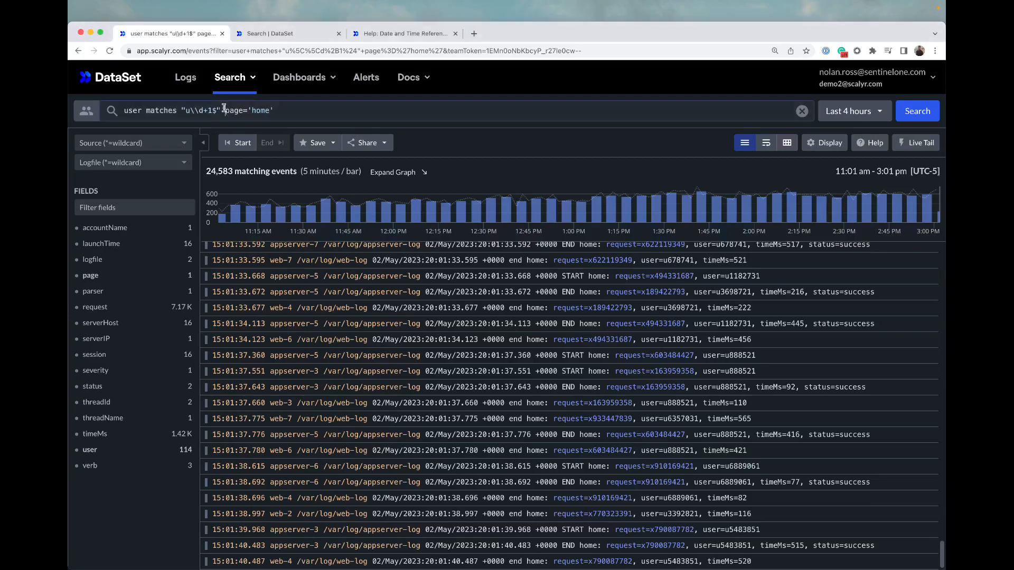
{"action": "type", "text": "&&"}
{"action": "key", "text": "Return"}
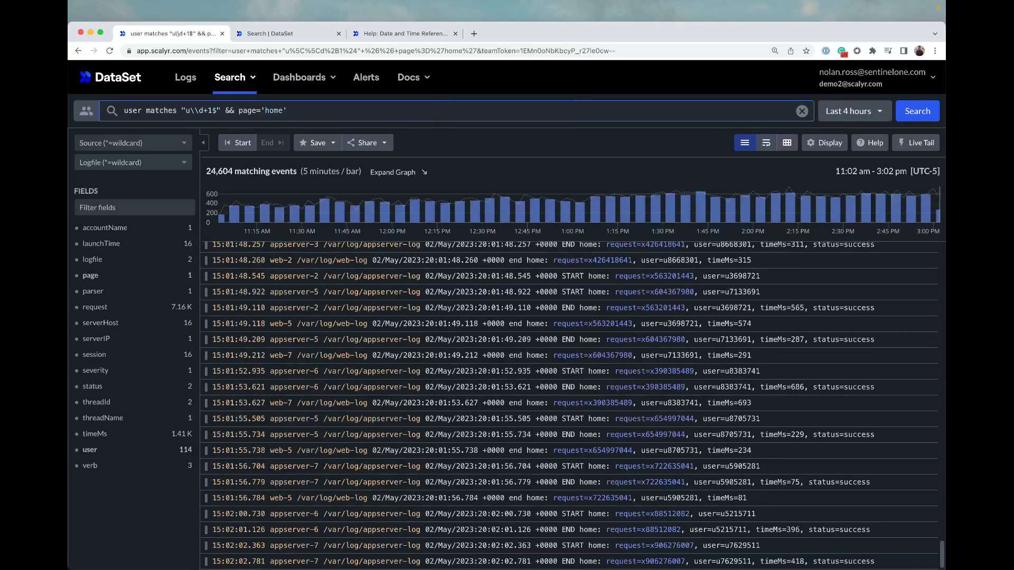
Replace the && operator between the two conditions with AND and rerun the search.
{"action": "key", "text": "BackSpace"}
{"action": "key", "text": "BackSpace"}
{"action": "type", "text": "AND"}
{"action": "key", "text": "Return"}
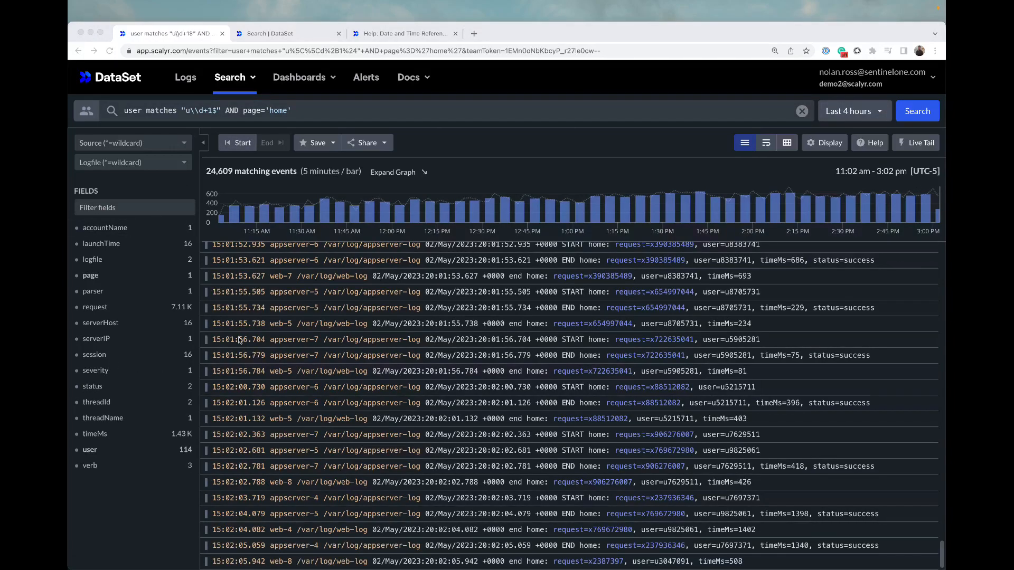
Replace the AND operator between the user and page conditions with OR and rerun the search.
{"action": "left_click", "coordinate": [238, 112]}
{"action": "key", "text": "BackSpace"}
{"action": "key", "text": "BackSpace"}
{"action": "key", "text": "BackSpace"}
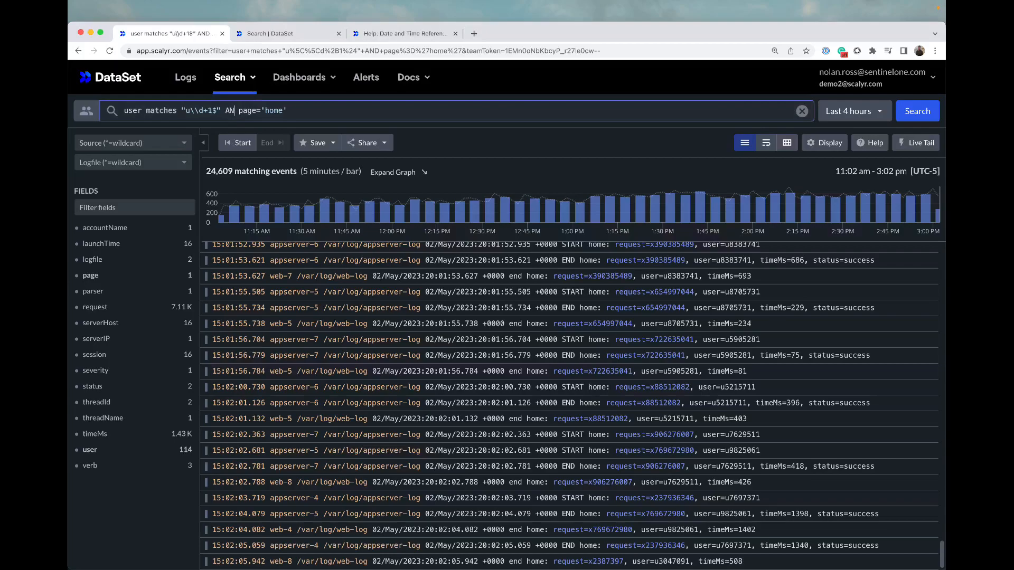
{"action": "type", "text": "OR"}
{"action": "key", "text": "Return"}
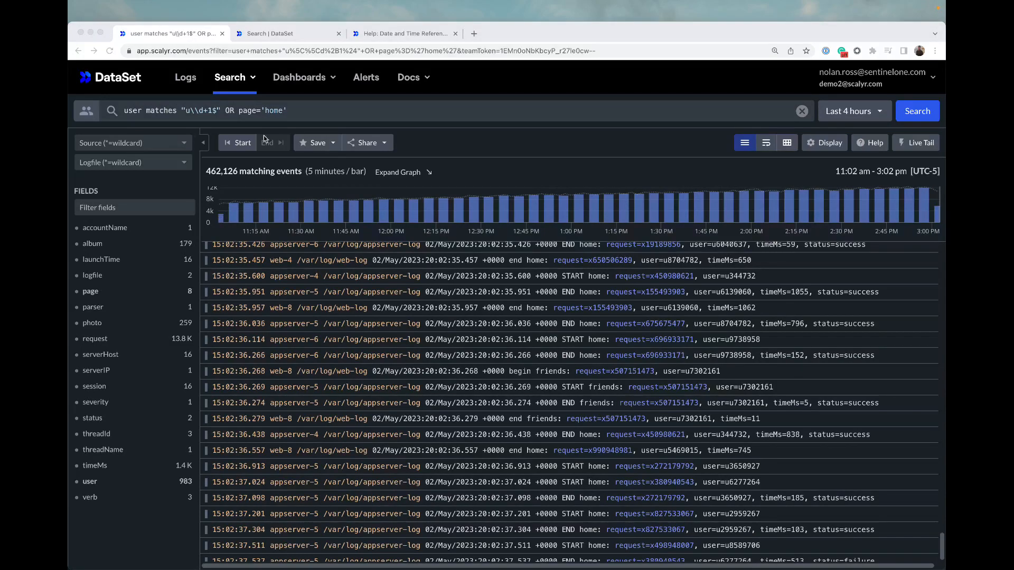
Replace the OR operator between the user and page conditions with || and rerun the search.
{"action": "left_click", "coordinate": [234, 111]}
{"action": "double_click", "coordinate": [234, 111]}
{"action": "type", "text": "||"}
{"action": "key", "text": "Return"}
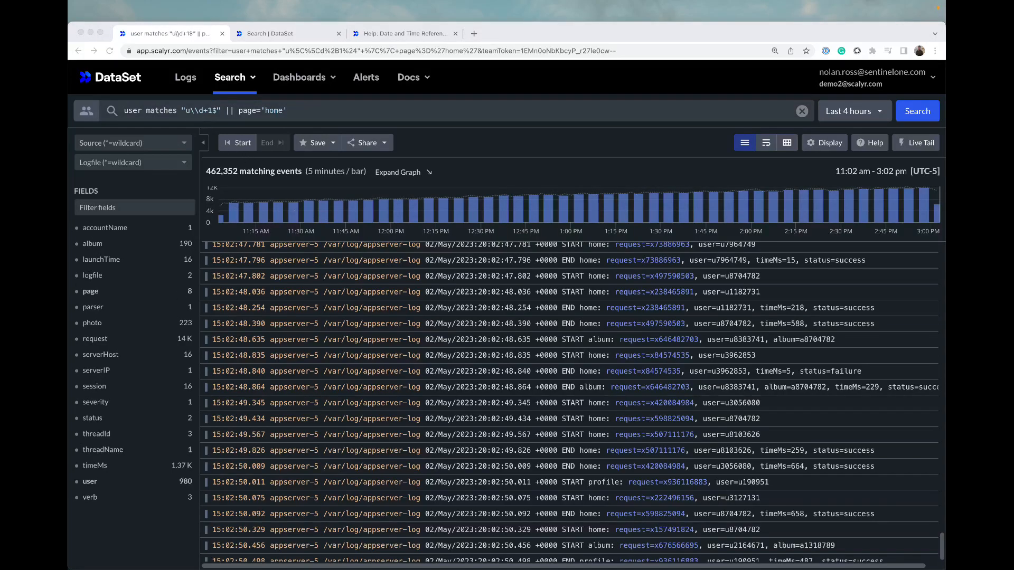
Change the query to user matches "u\\d+1$" ($page = "photo" || $page='home') and run the search.
{"action": "left_click", "coordinate": [226, 116]}
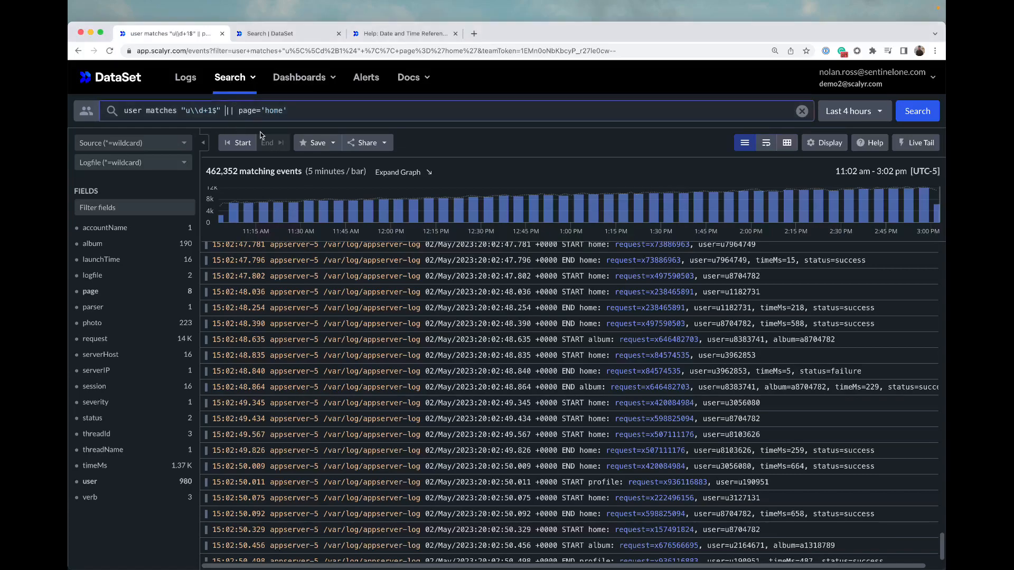
{"action": "type", "text": "(page "}
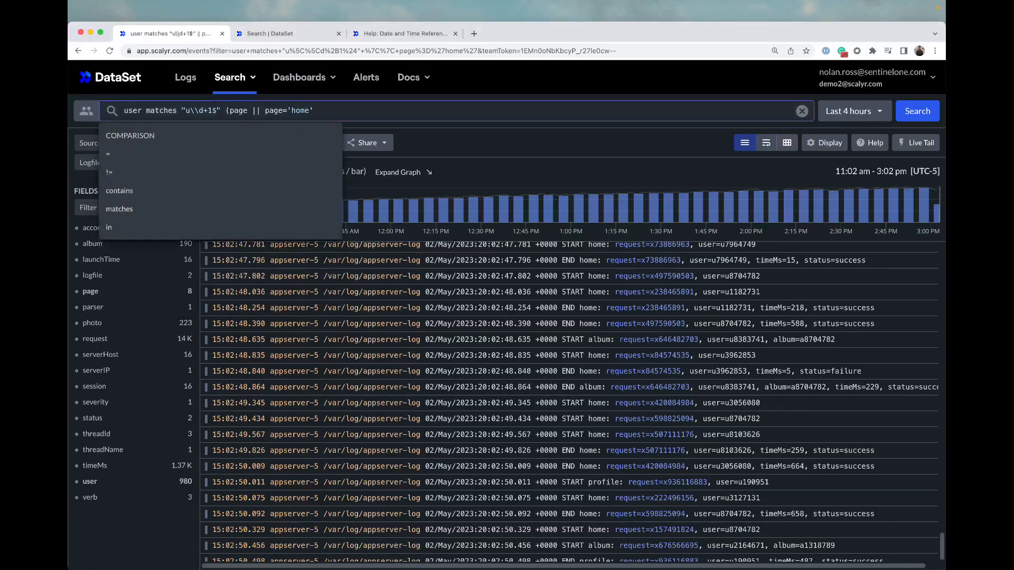
{"action": "type", "text": "= \"photo\""}
{"action": "left_click", "coordinate": [378, 111]}
{"action": "type", "text": ")"}
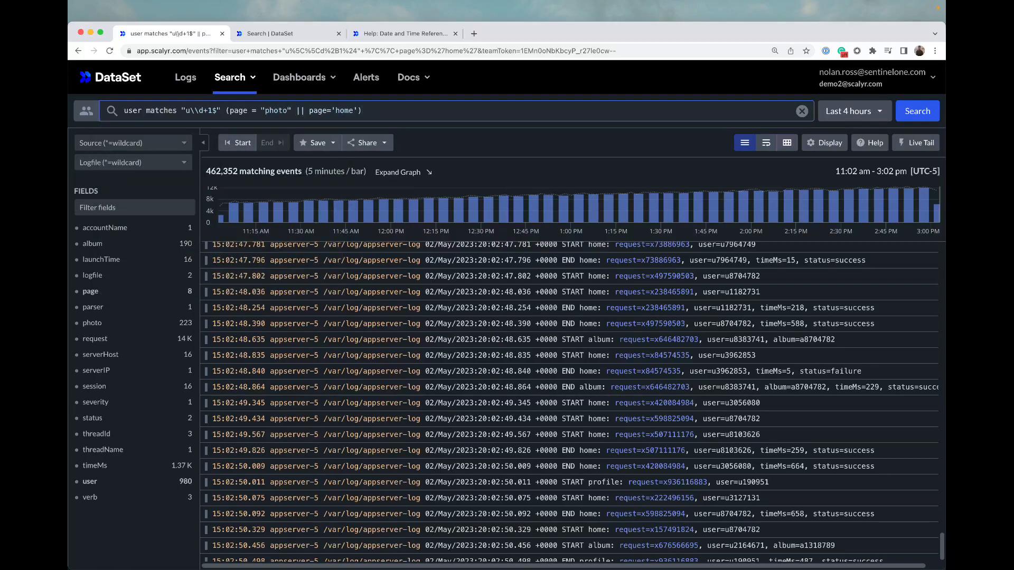
{"action": "key", "text": "Return"}
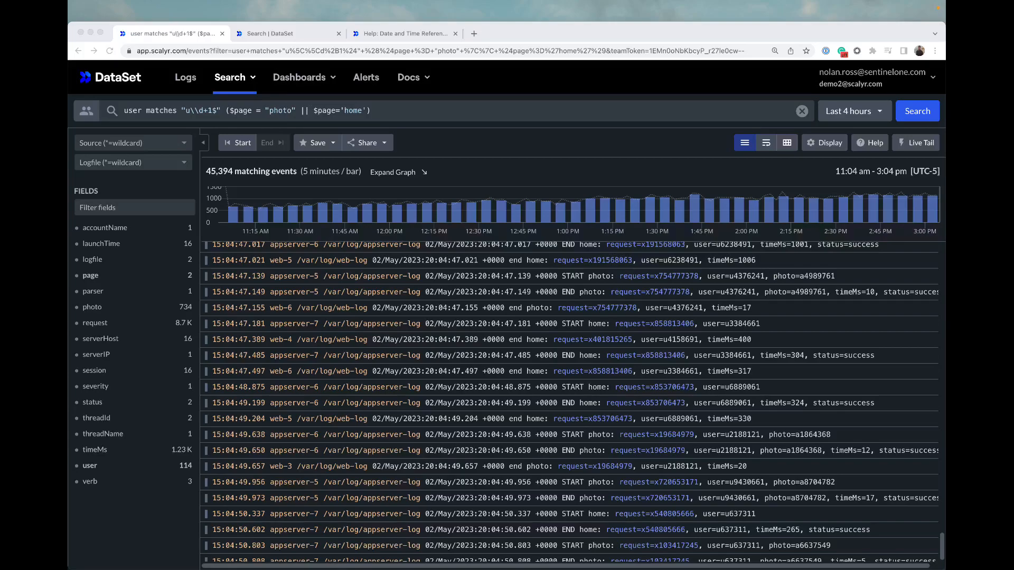
Replace the || operator inside the parenthesised page conditions with OR and rerun the search.
{"action": "left_click", "coordinate": [310, 111]}
{"action": "key", "text": "BackSpace"}
{"action": "key", "text": "BackSpace"}
{"action": "type", "text": "OR"}
{"action": "key", "text": "Return"}
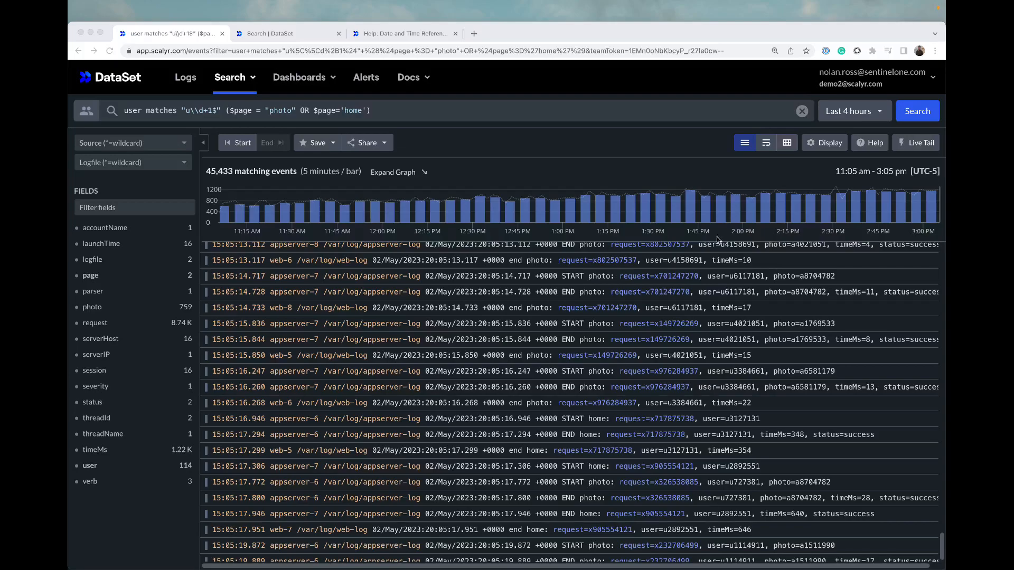
Clear the query and search for events that have any page value using page = *.
{"action": "left_click", "coordinate": [792, 112]}
{"action": "left_click", "coordinate": [802, 111]}
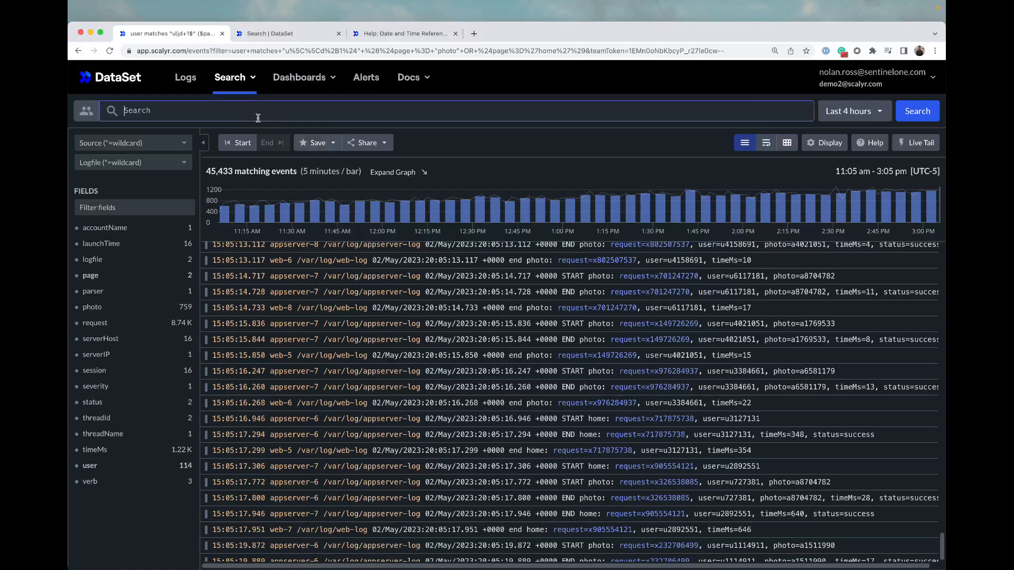
{"action": "type", "text": "page = *"}
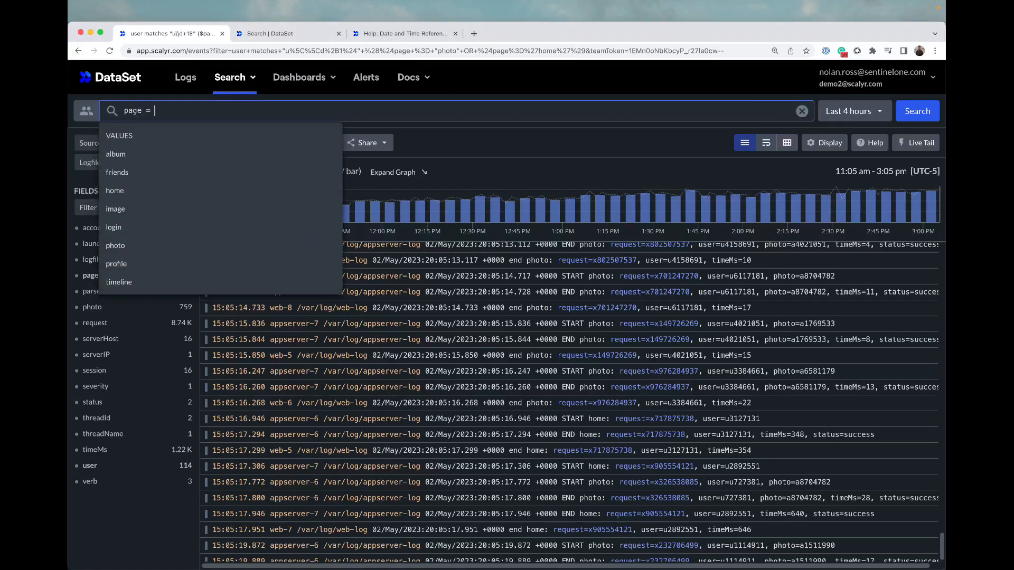
{"action": "left_click", "coordinate": [923, 121]}
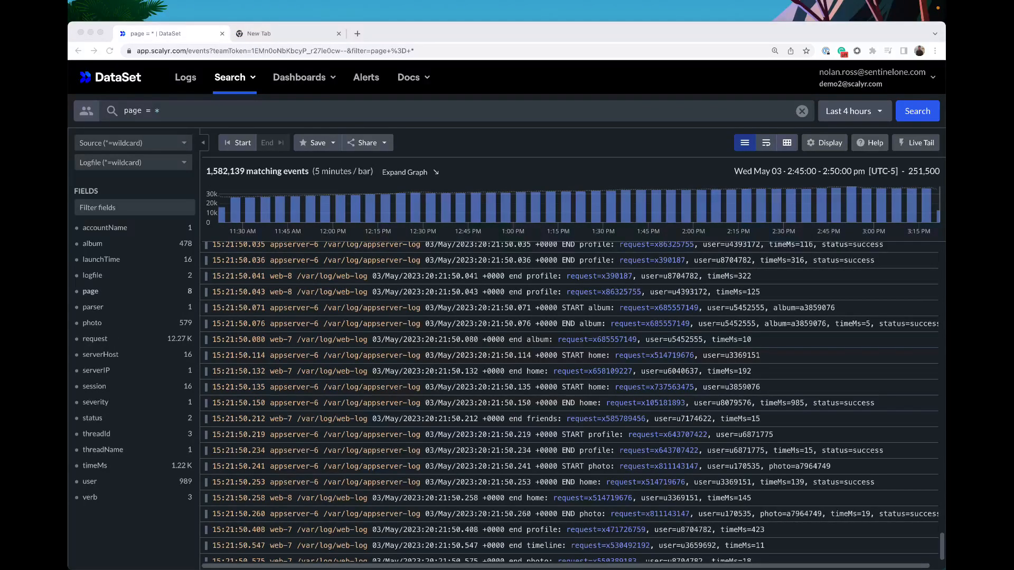
Negate the wildcard condition as !(page = *) and run the search.
{"action": "left_click", "coordinate": [128, 113]}
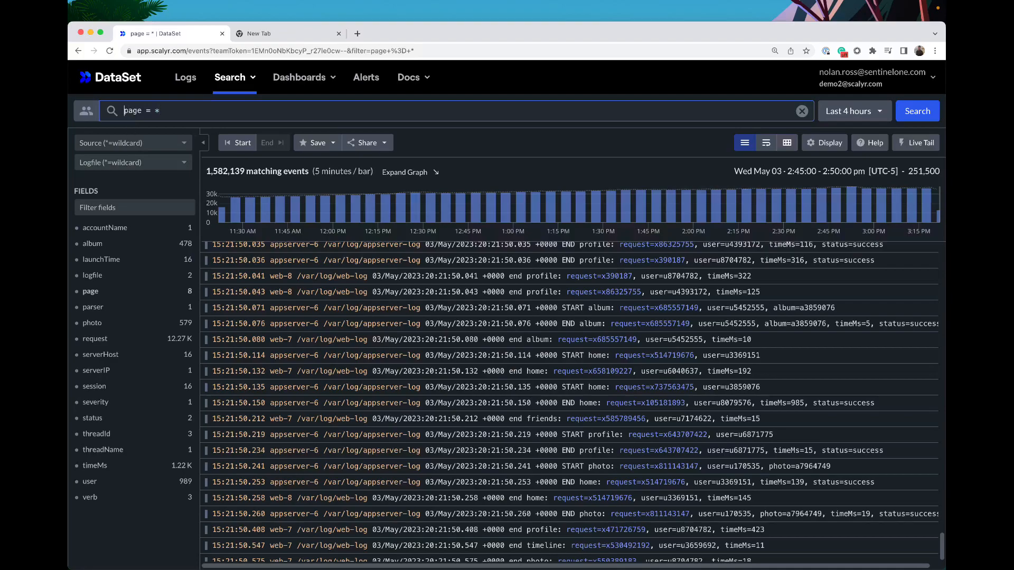
{"action": "type", "text": "!("}
{"action": "type", "text": ")"}
{"action": "key", "text": "Return"}
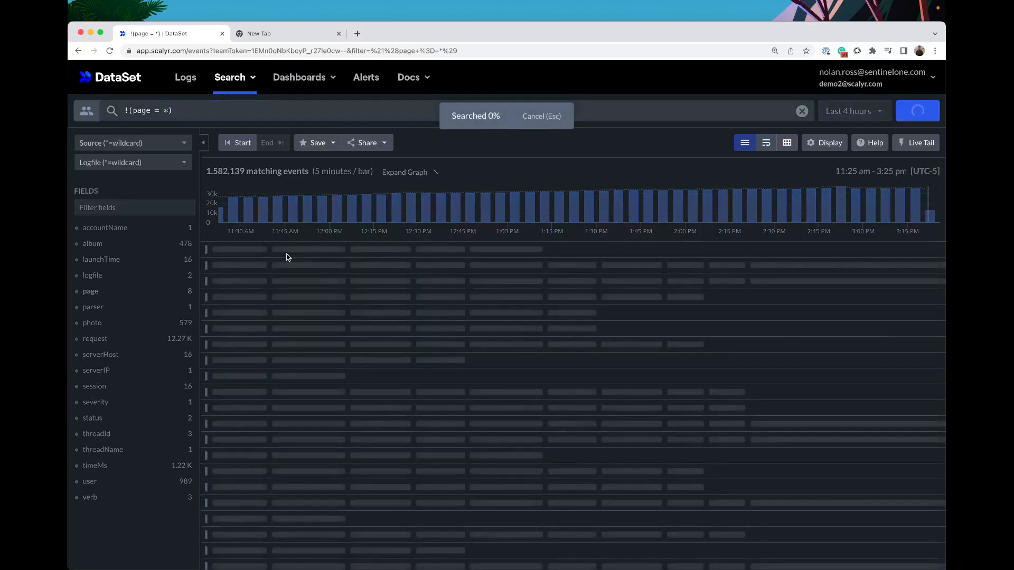